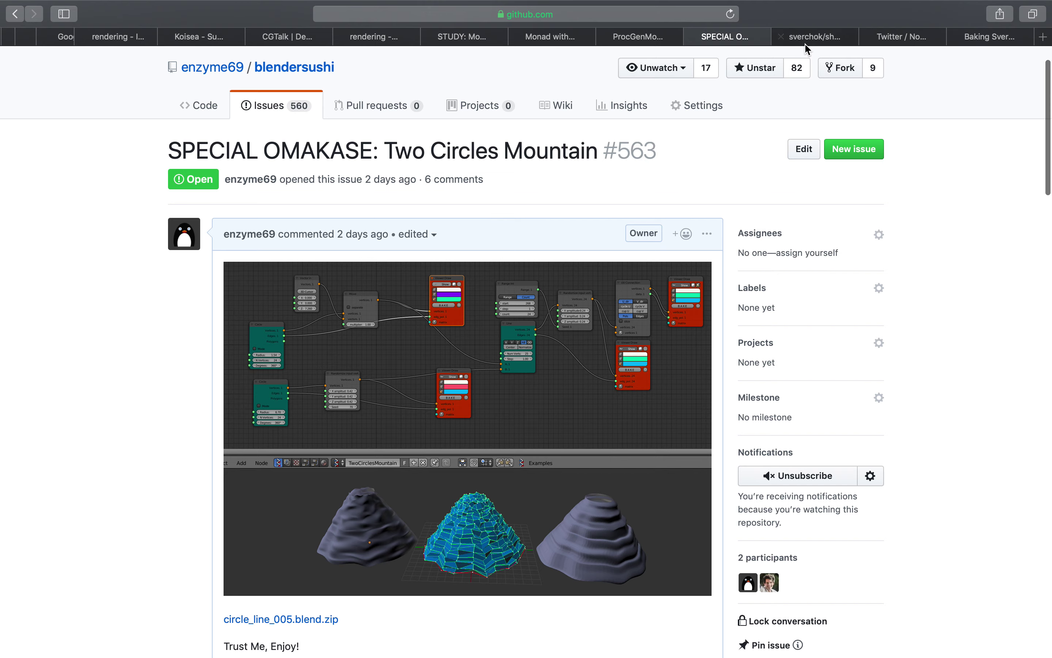
Open the GitHub issue "Baking Sverchok animation to Shape Keys (Script)" and review its title and description.
left_click(805, 40)
left_click(899, 41)
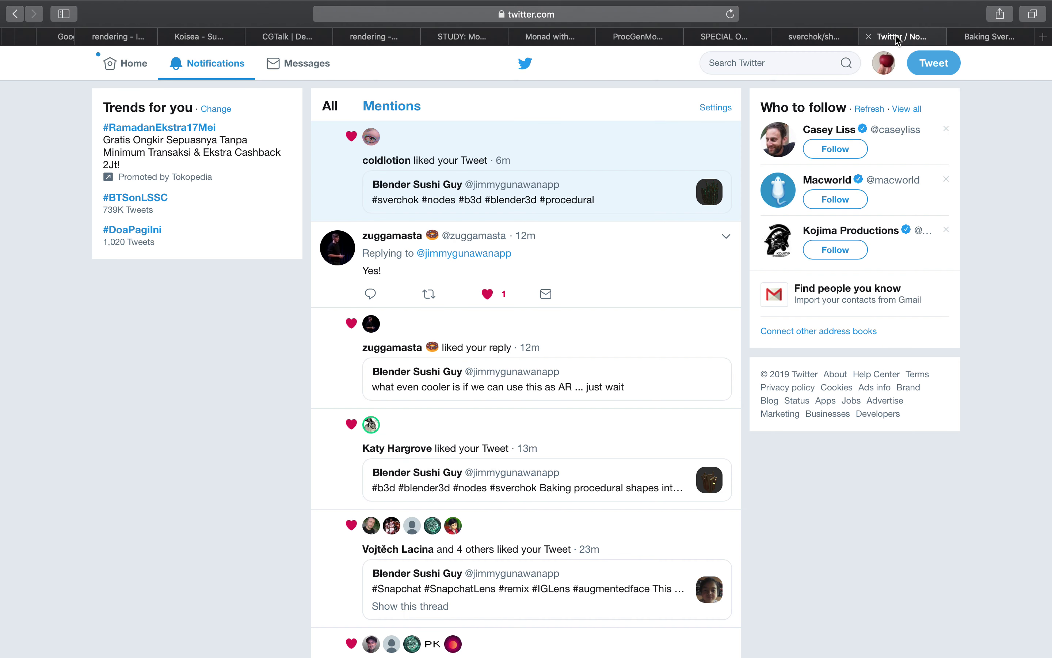
left_click(978, 37)
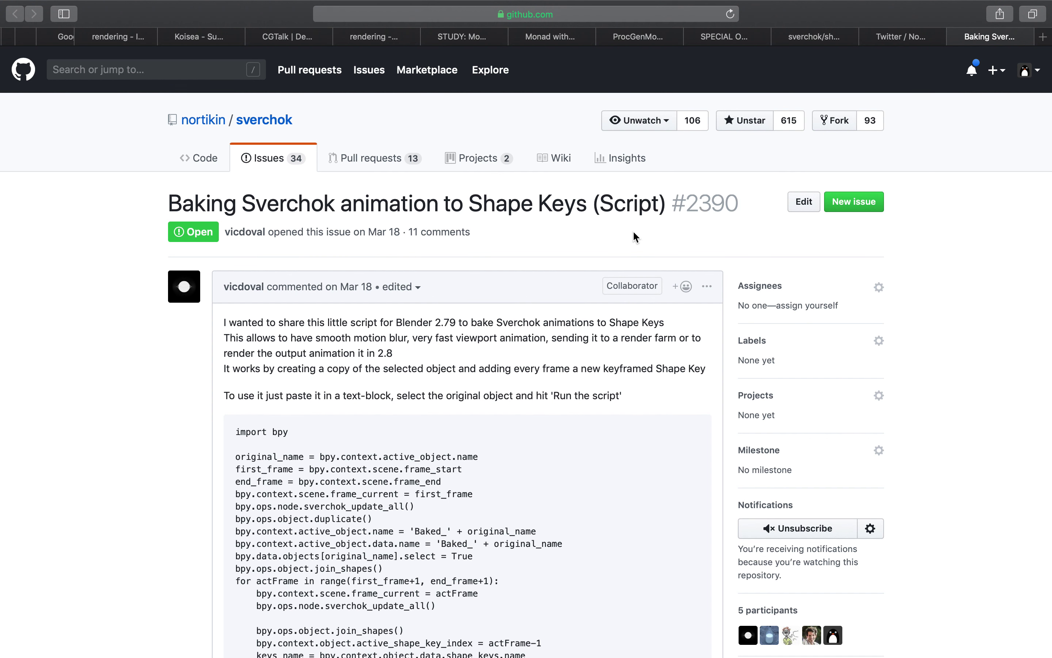
left_click_drag(467, 202, 684, 201)
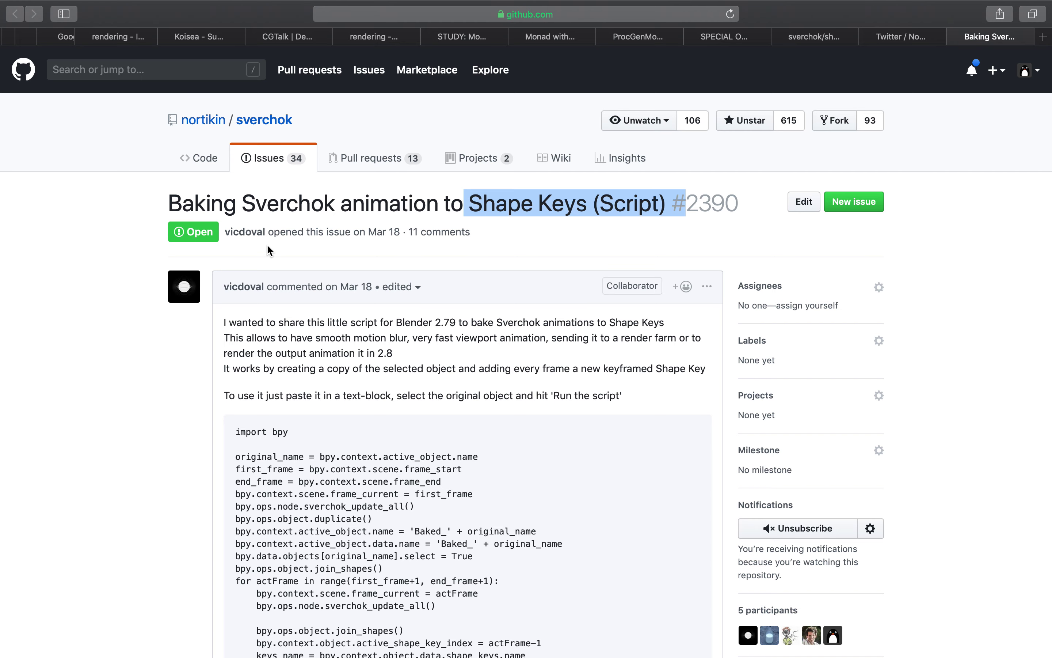
scroll(290, 334, "down", 2)
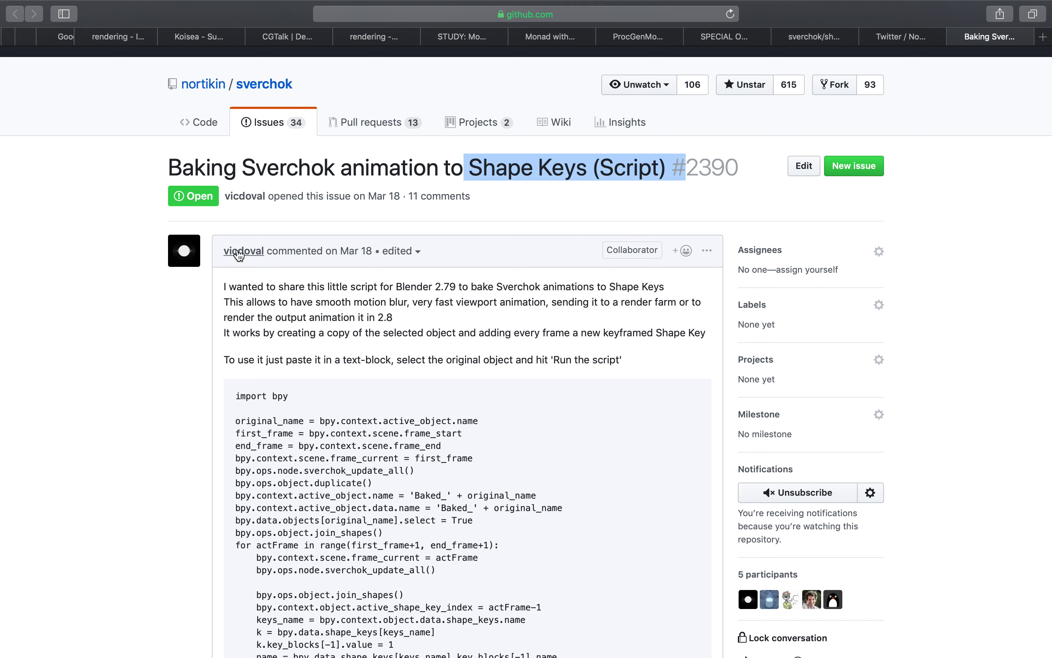
scroll(308, 320, "down", 6)
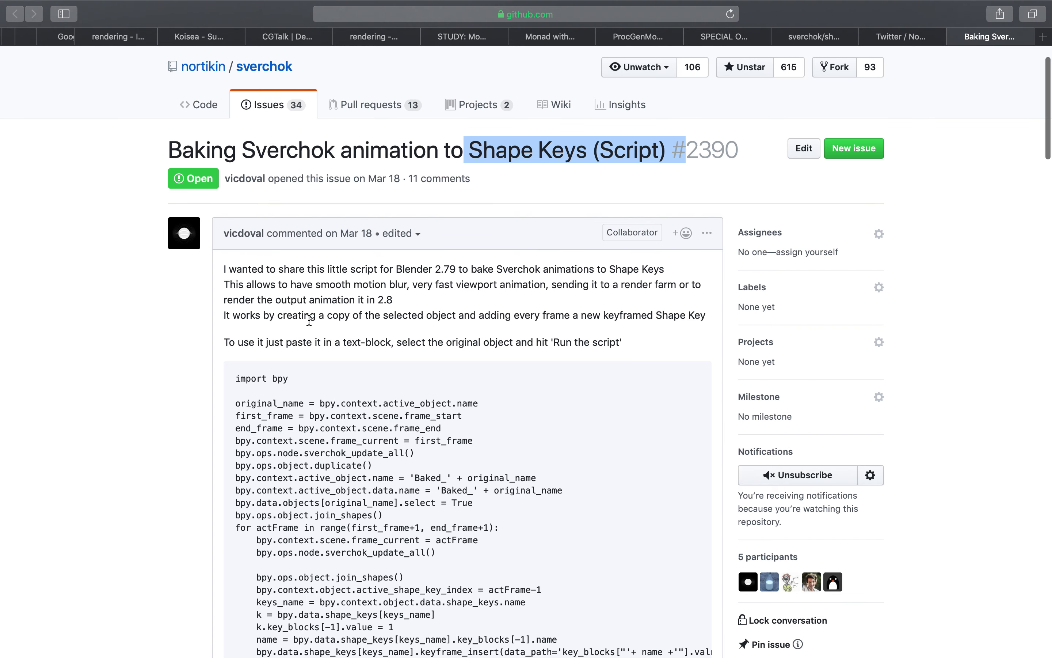
Copy the complete Python bake script from the issue's code block, from "import bpy" through the last keyframe_insert line.
left_click_drag(236, 245, 593, 530)
key("ctrl+c")
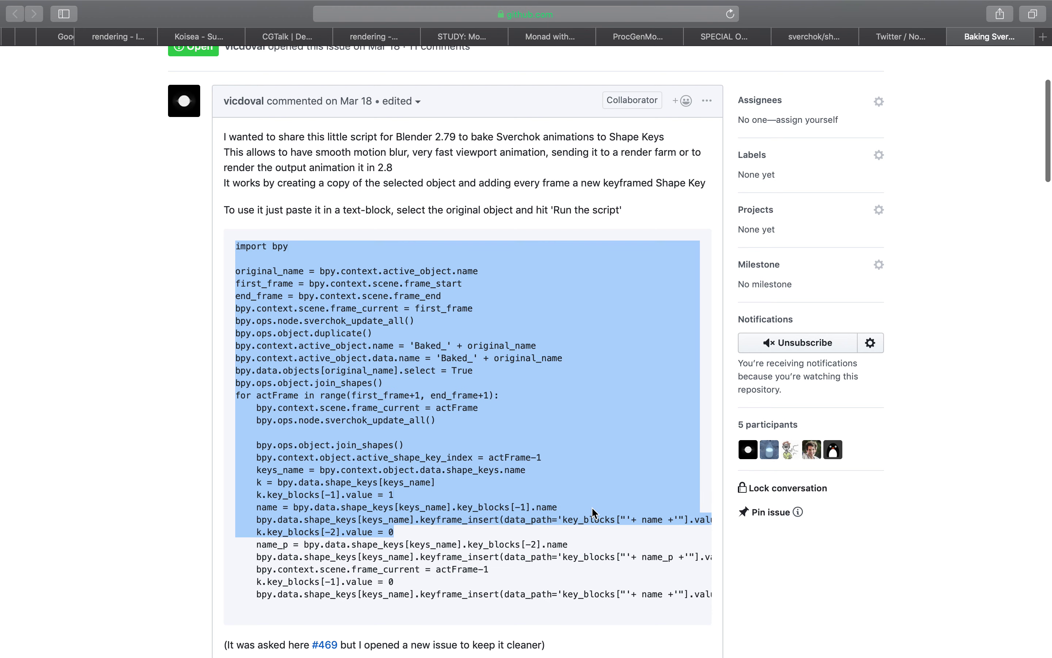
triple_click(615, 606)
triple_click(606, 583)
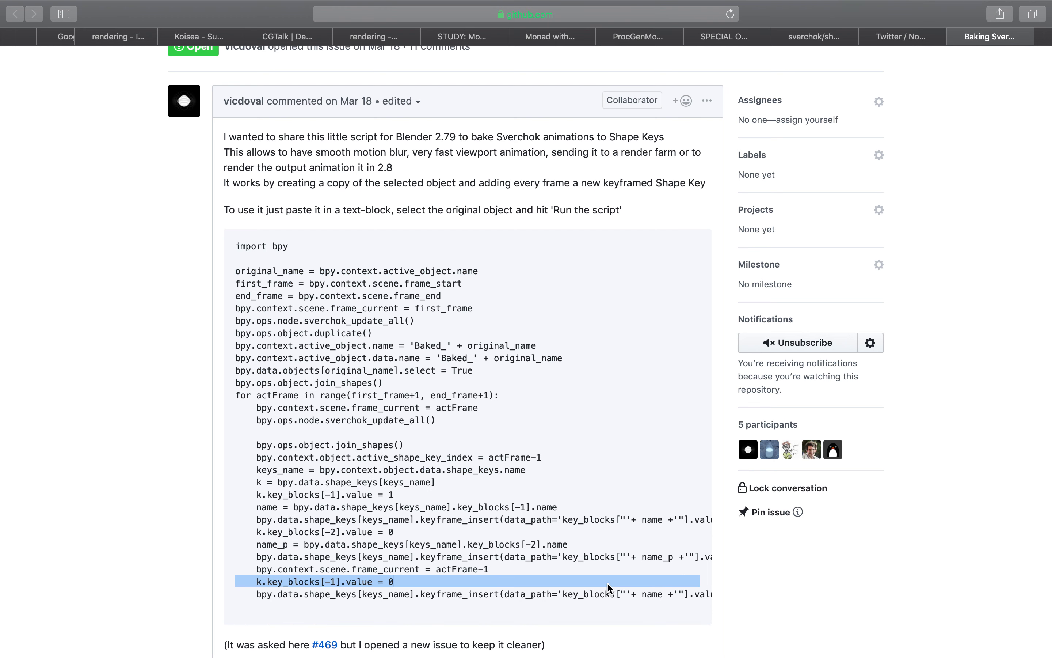
left_click_drag(558, 609, 236, 245)
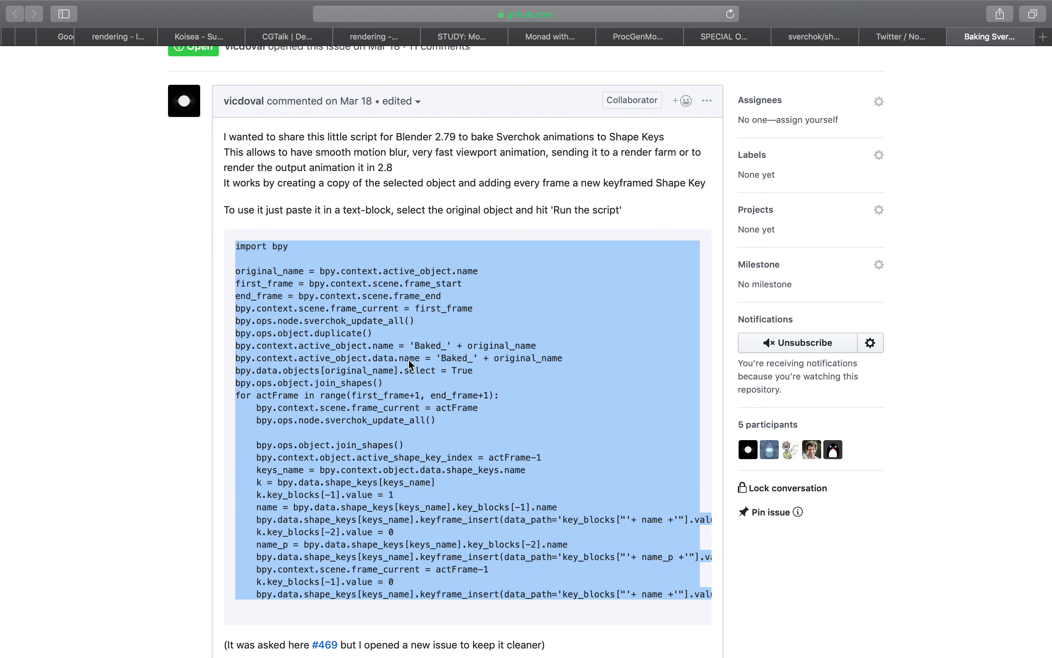
Switch to Blender, split the 3D view into one upper and two lower areas, and make one lower area a Text Editor.
key("ctrl+Left")
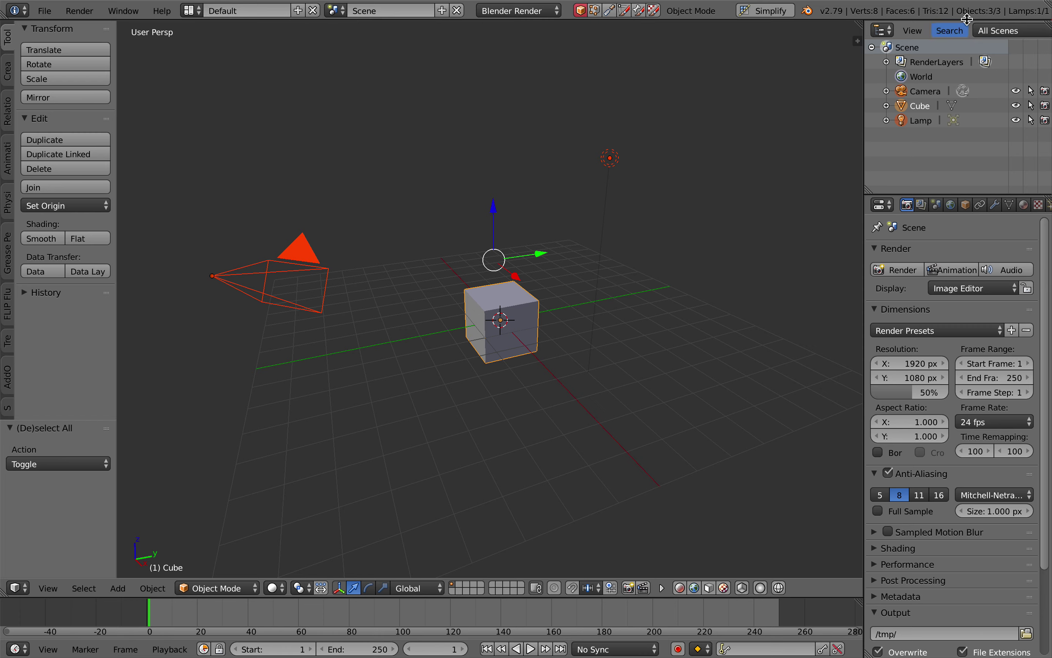
left_click_drag(858, 24, 460, 353)
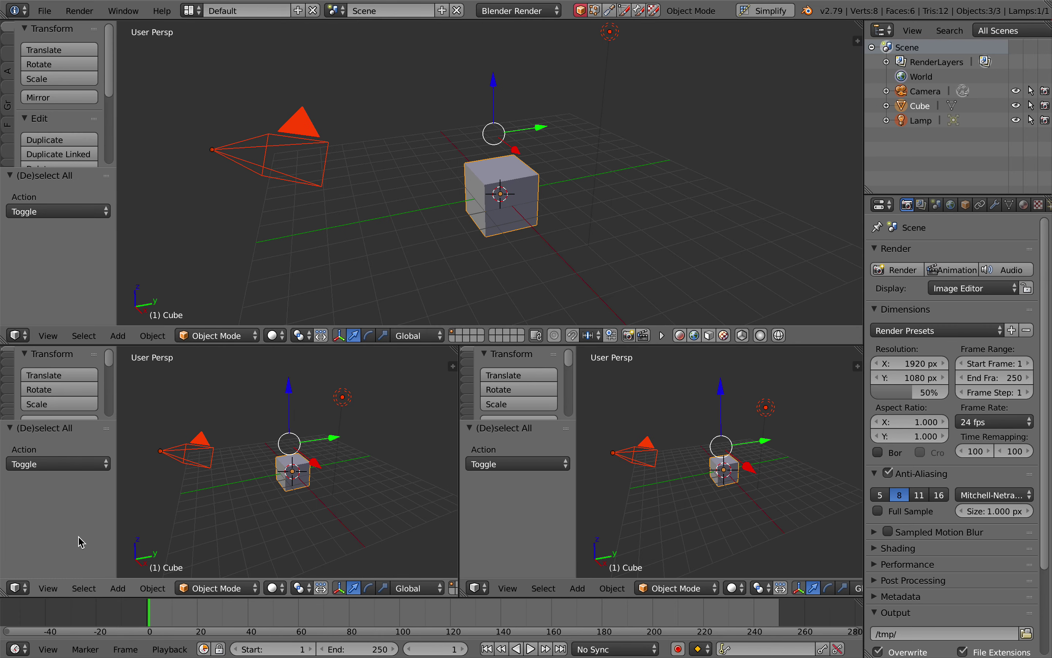
left_click(17, 587)
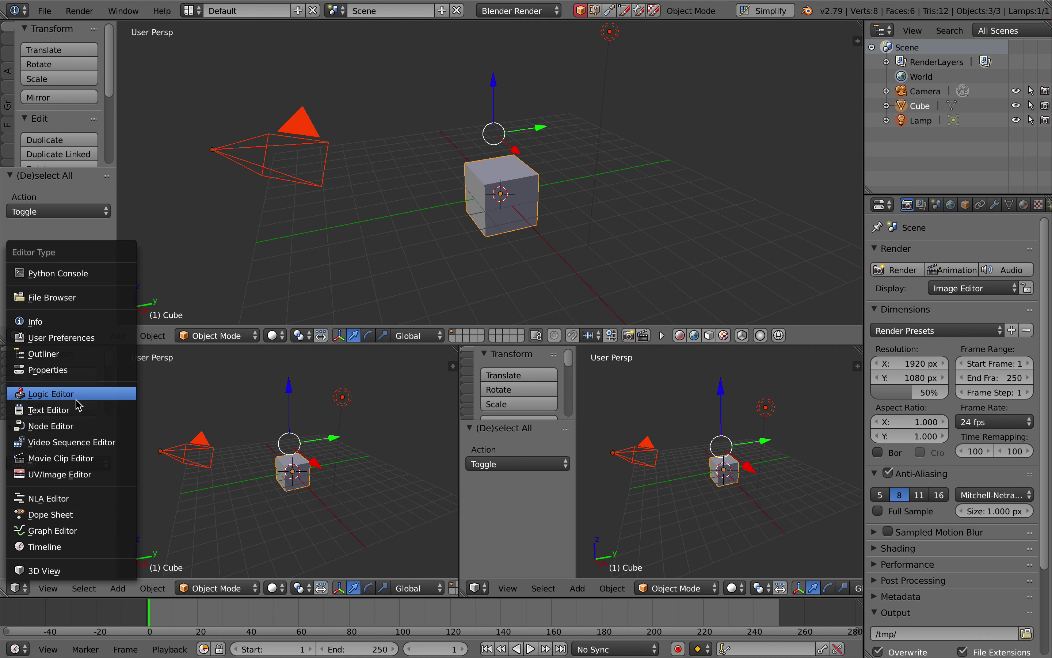
left_click(76, 408)
Create a new text block containing the copied bake script and enable line numbers and syntax highlighting.
left_click(201, 589)
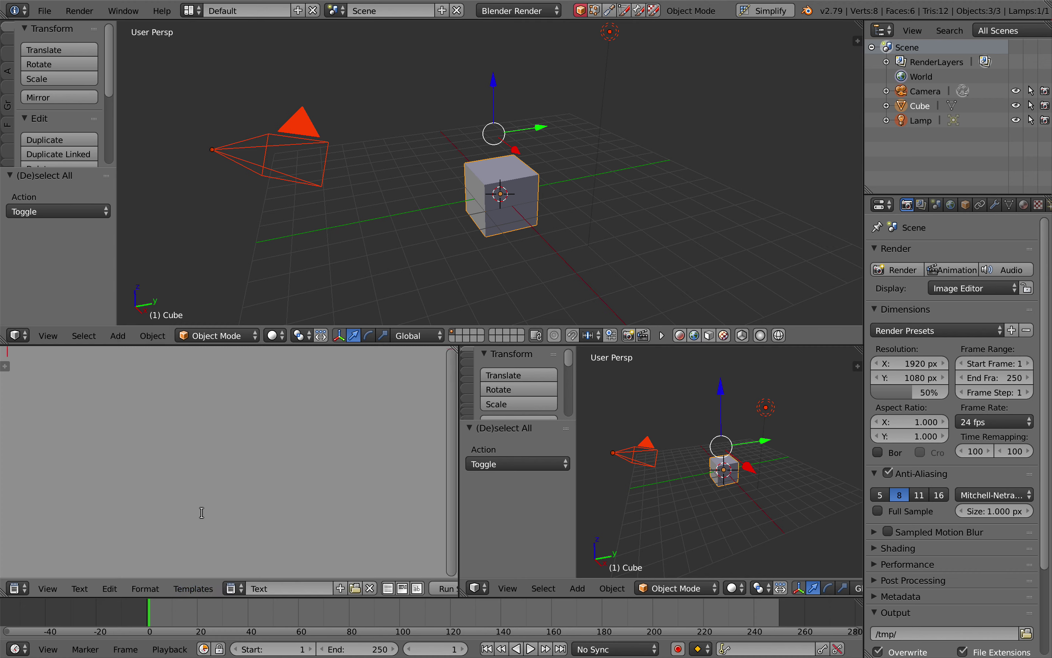
key("ctrl+v")
scroll(297, 530, "up", 5)
left_click(388, 588)
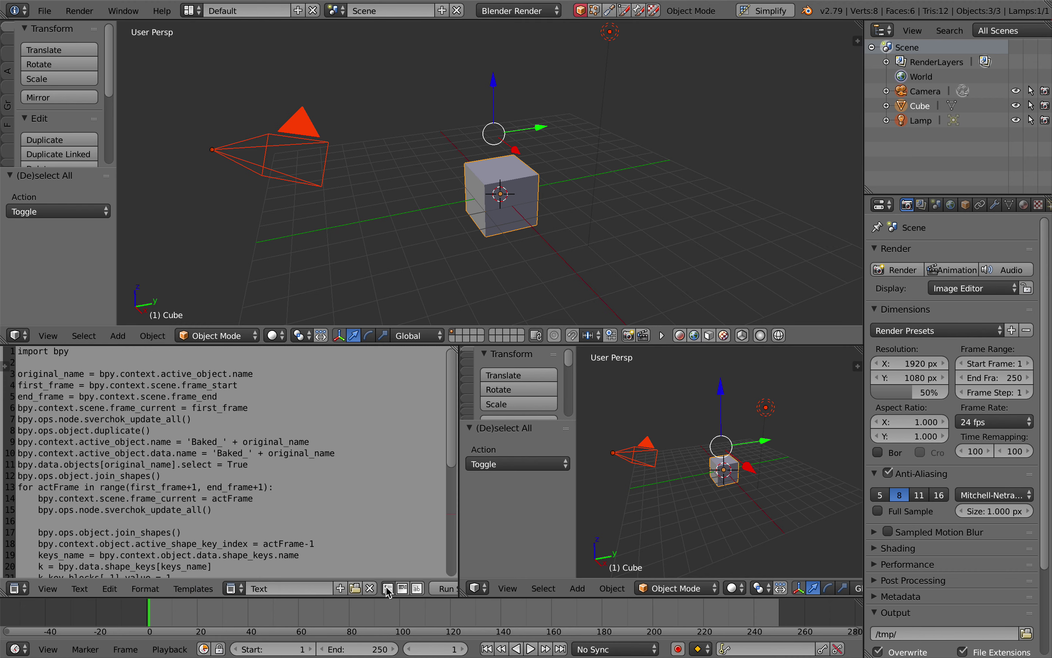
left_click(389, 256)
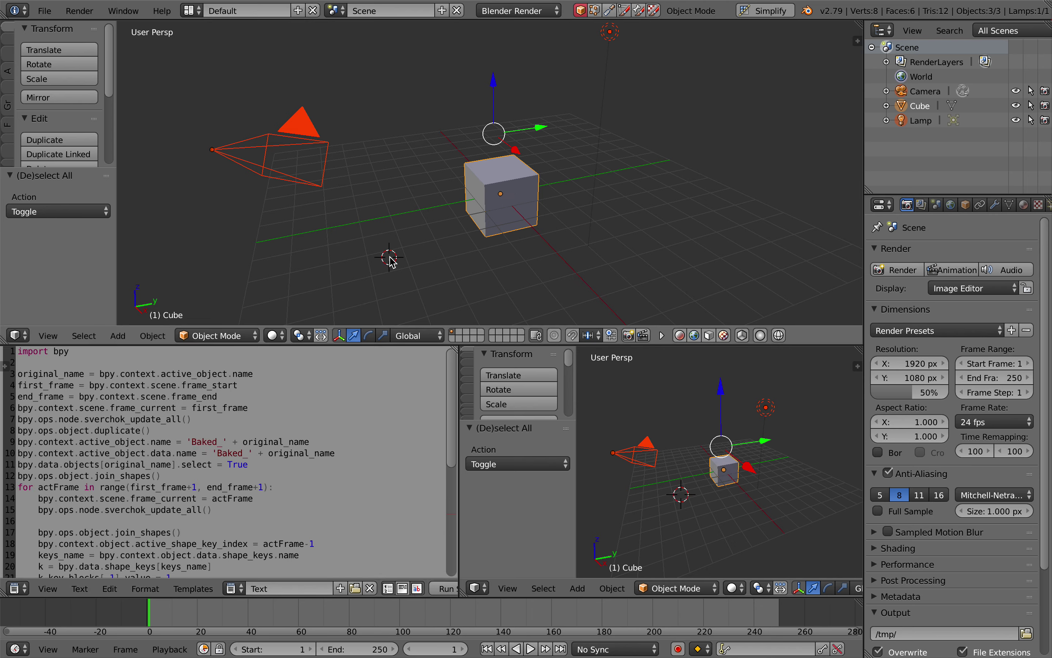
Change the upper 3D view into a Node Editor and create a new Sverchok node tree.
left_click(17, 335)
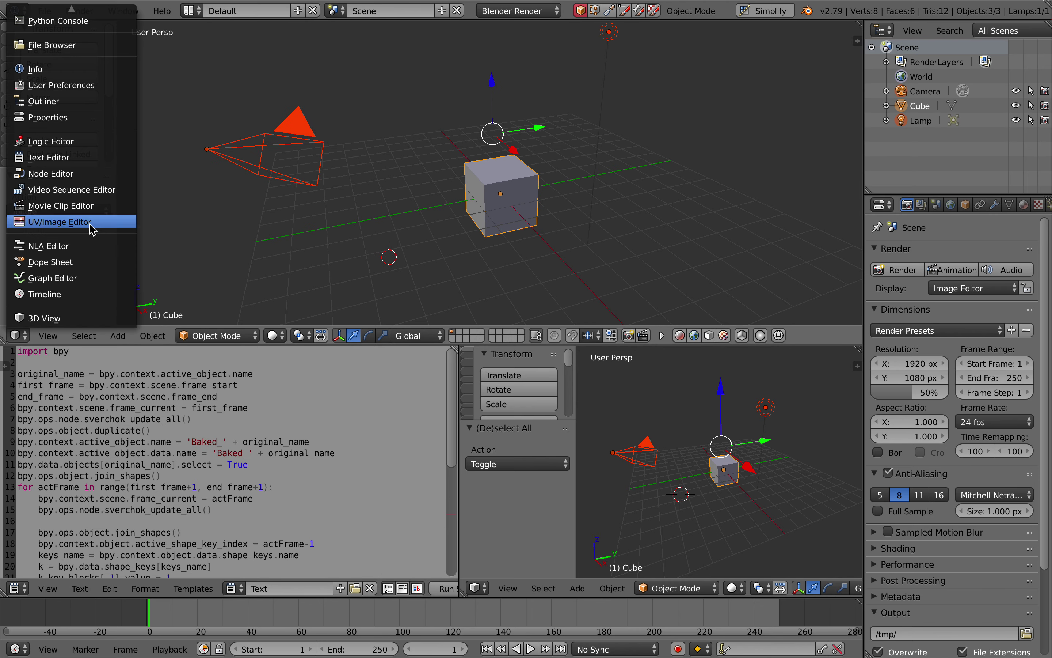
left_click(93, 180)
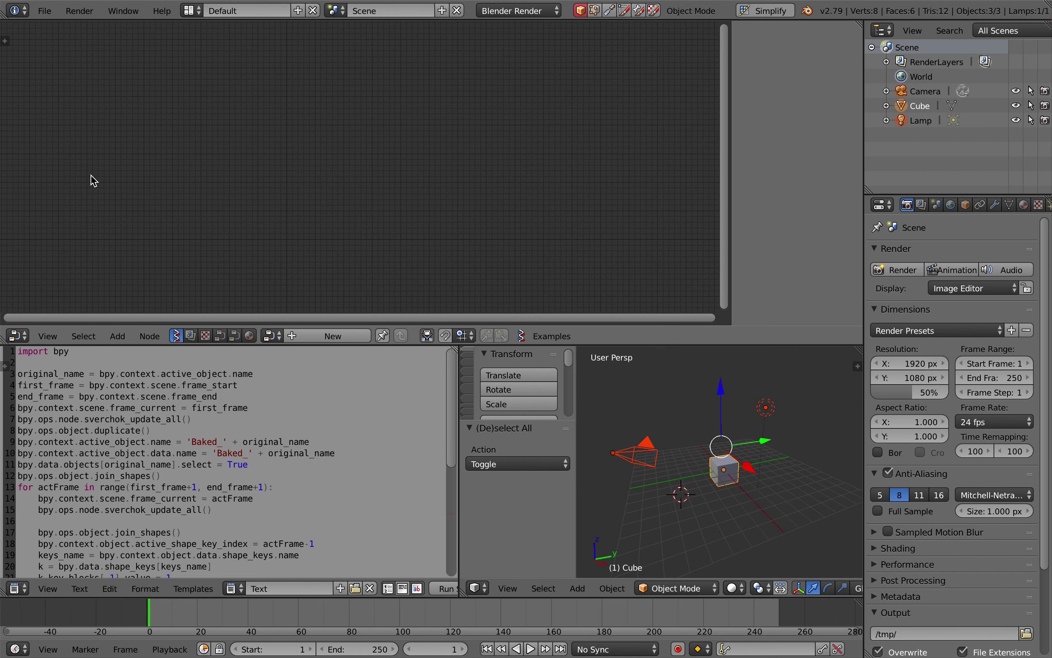
left_click(330, 336)
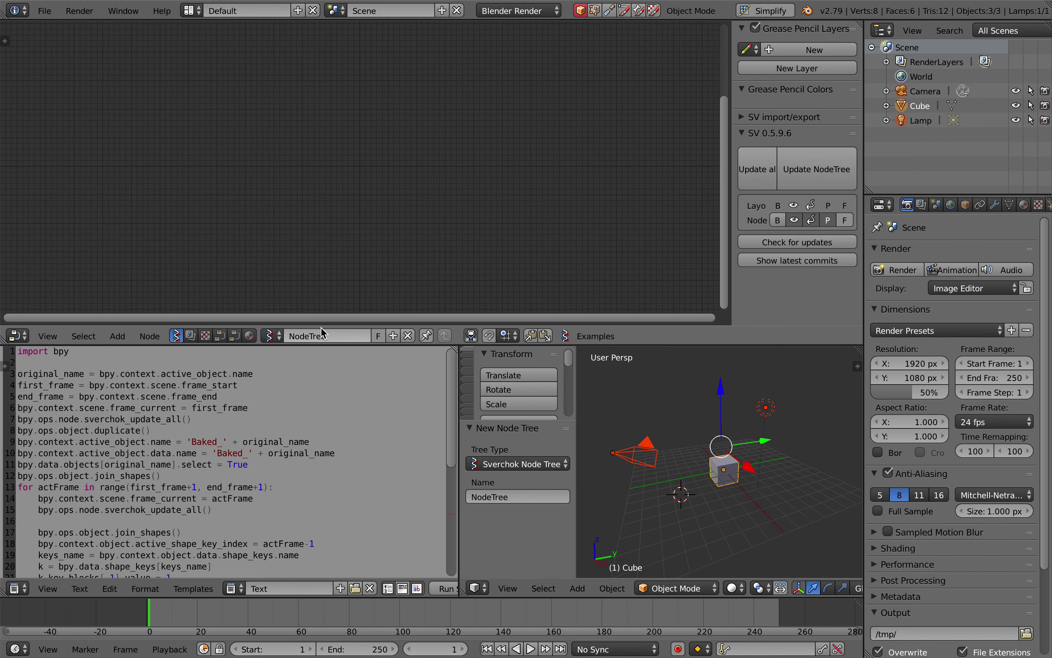
Delete all default objects from the scene and save the file as sv_shapekeysbaker_001.blend on the Desktop.
key("Delete")
key("ctrl+s")
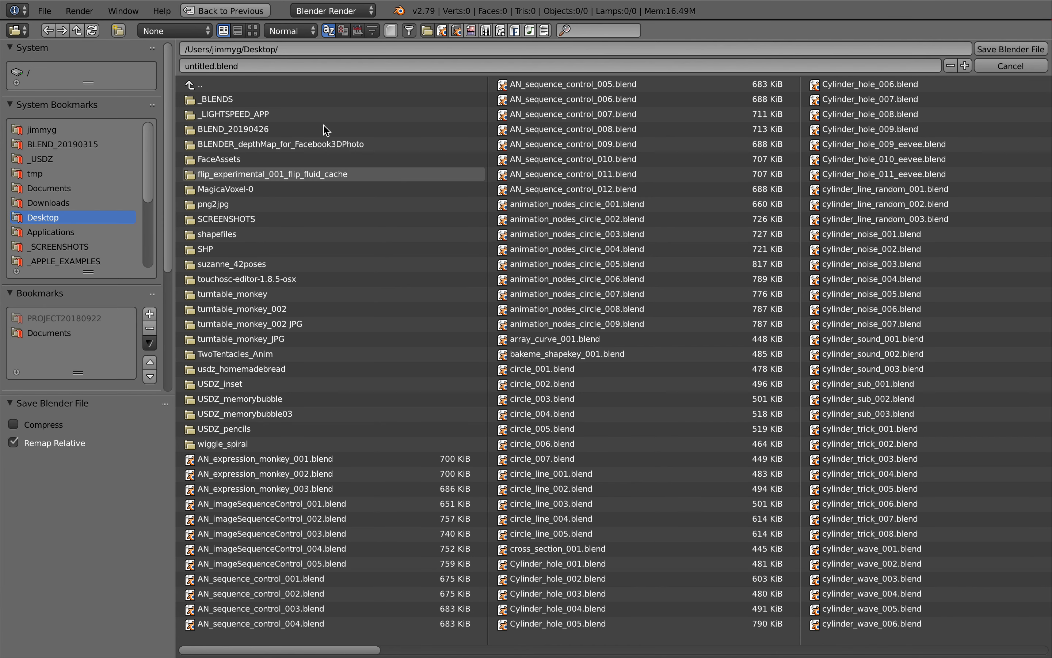
left_click(220, 69)
type("sv_shapekeys")
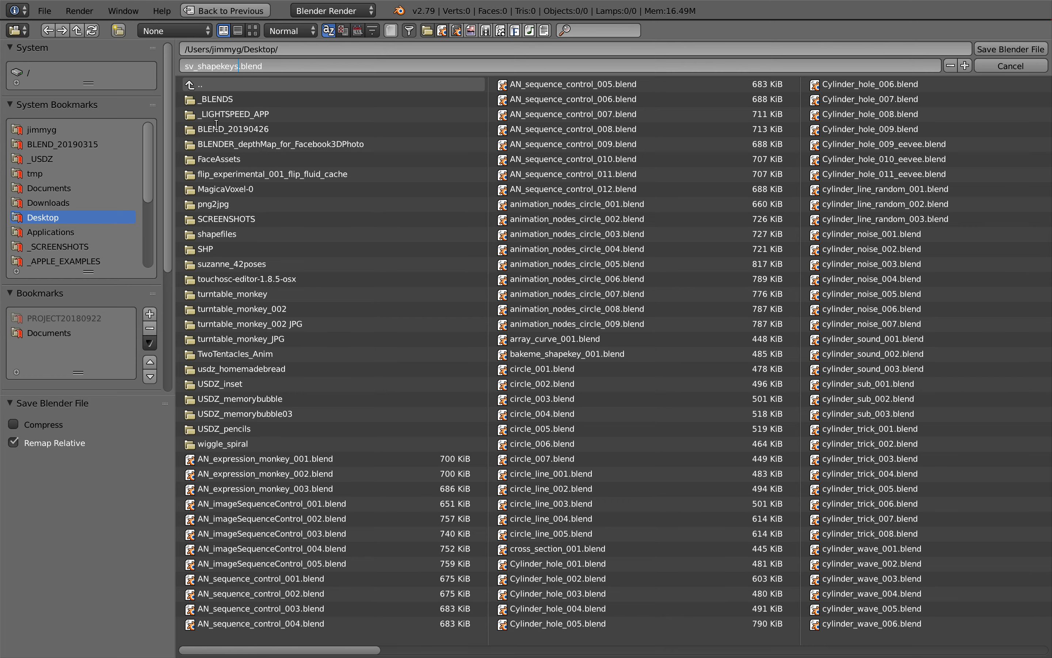
type("_001")
key("Return")
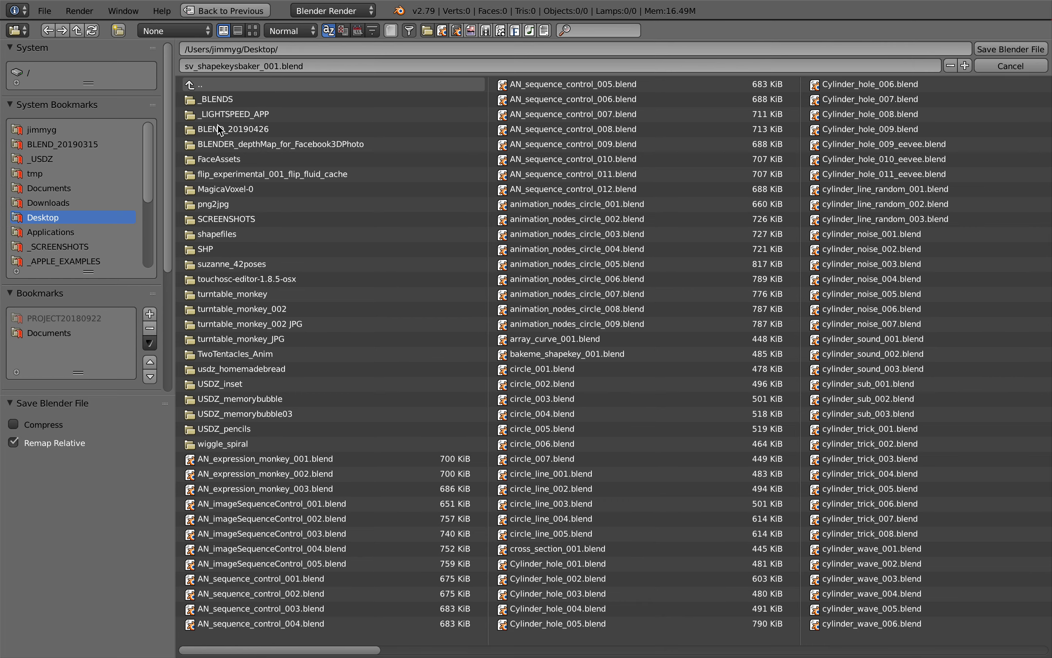
left_click(991, 51)
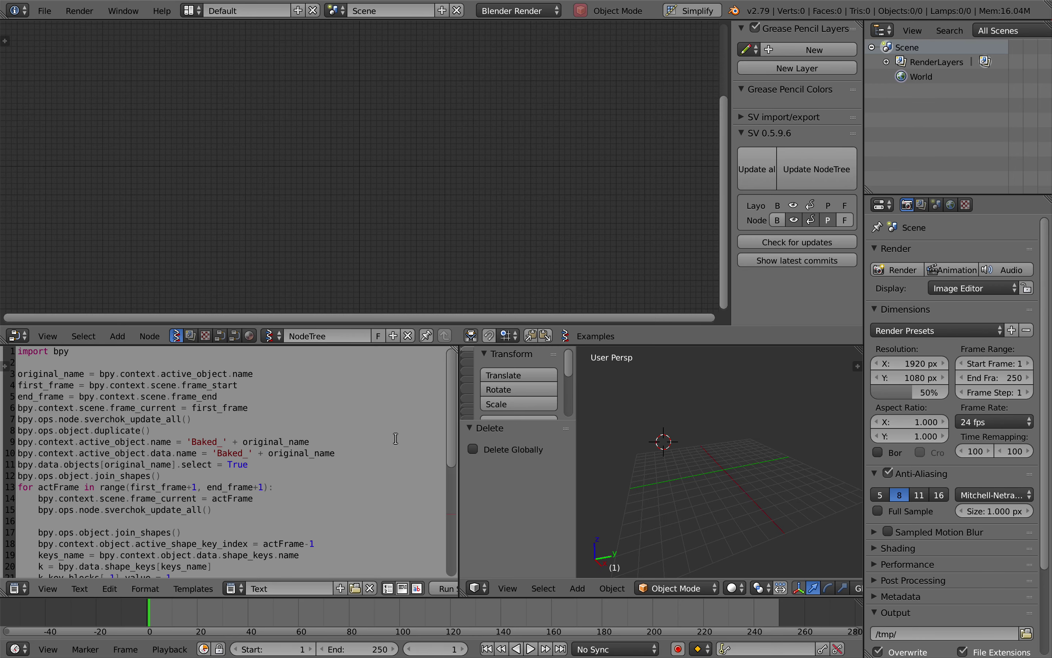
Give the node tree a fake user and hide the Node Editor's sidebar.
left_click(378, 335)
key("n")
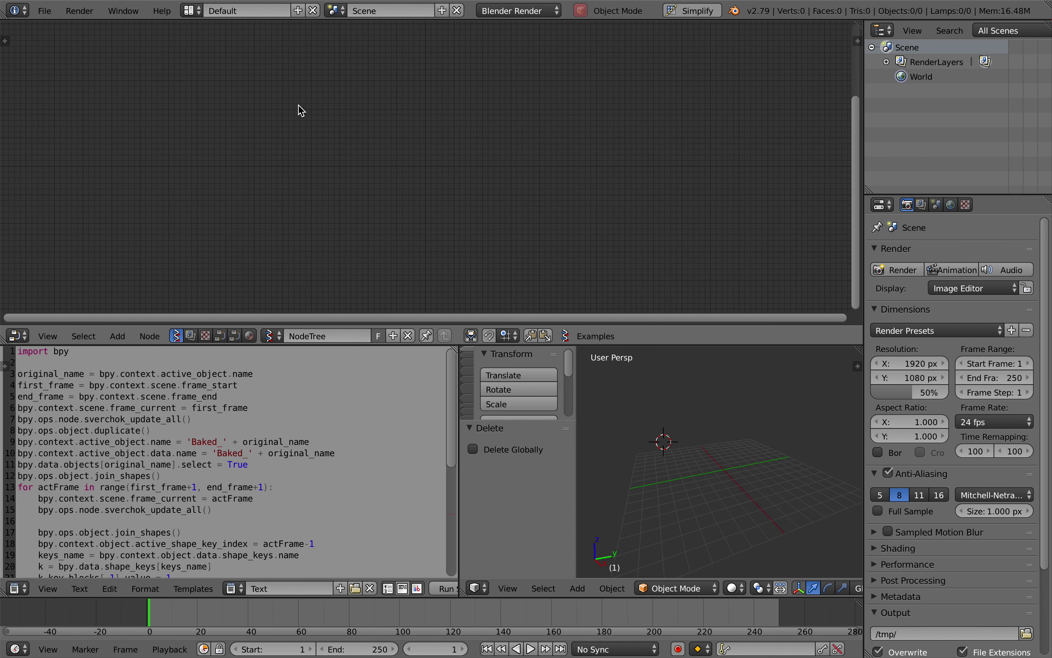
Add a Box node and place a Randomize input vertices node beside it in the node tree.
key("alt+space")
type("box")
key("Return")
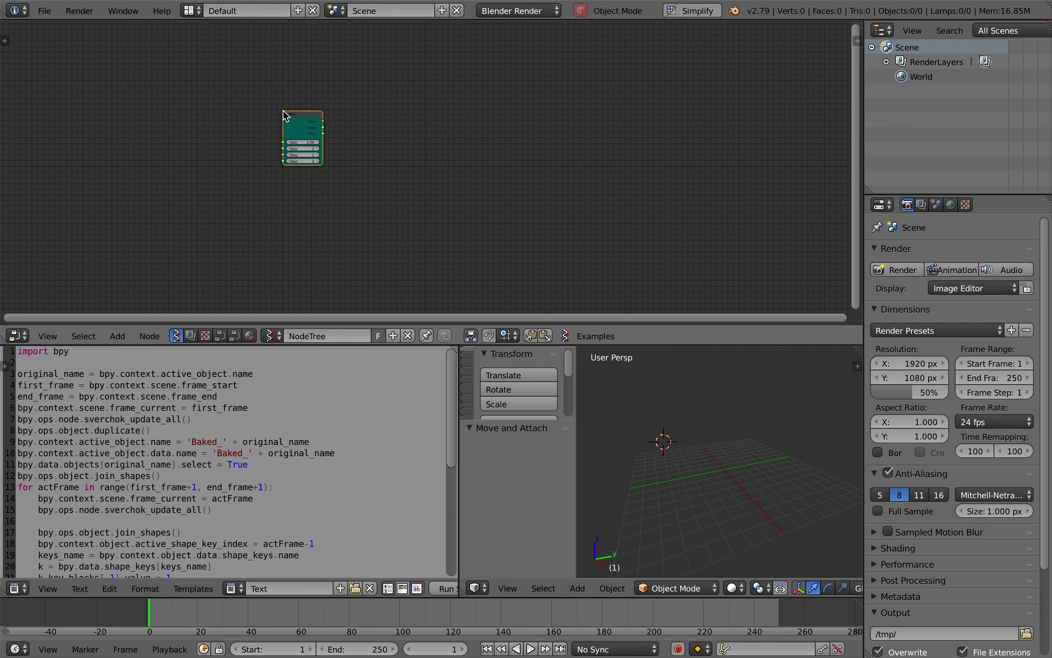
left_click(308, 111)
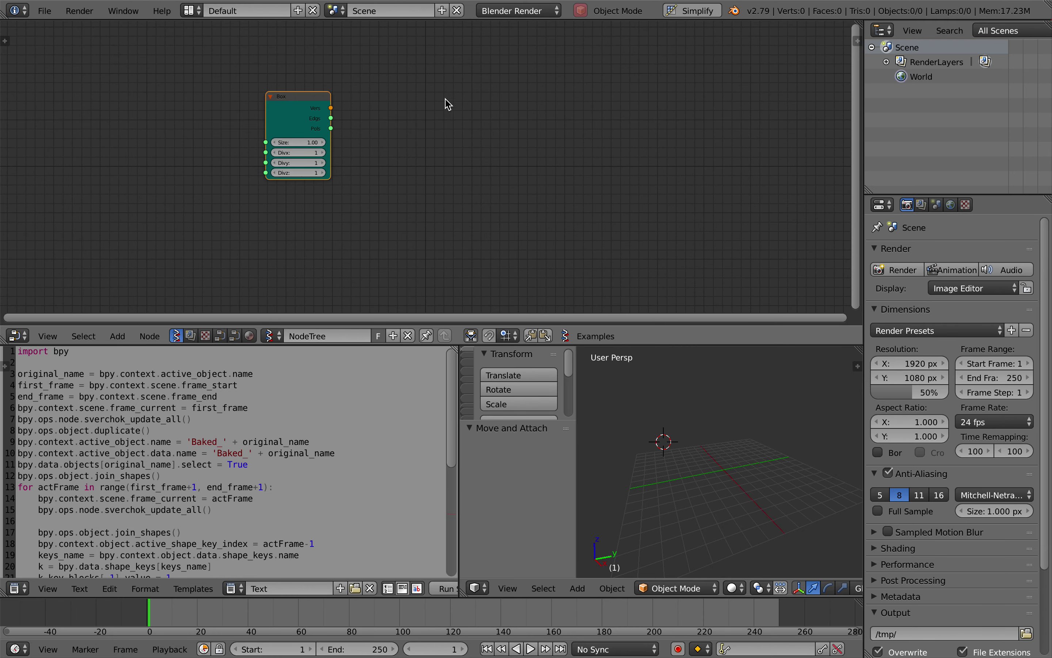
key("alt+space")
type("rando")
key("Return")
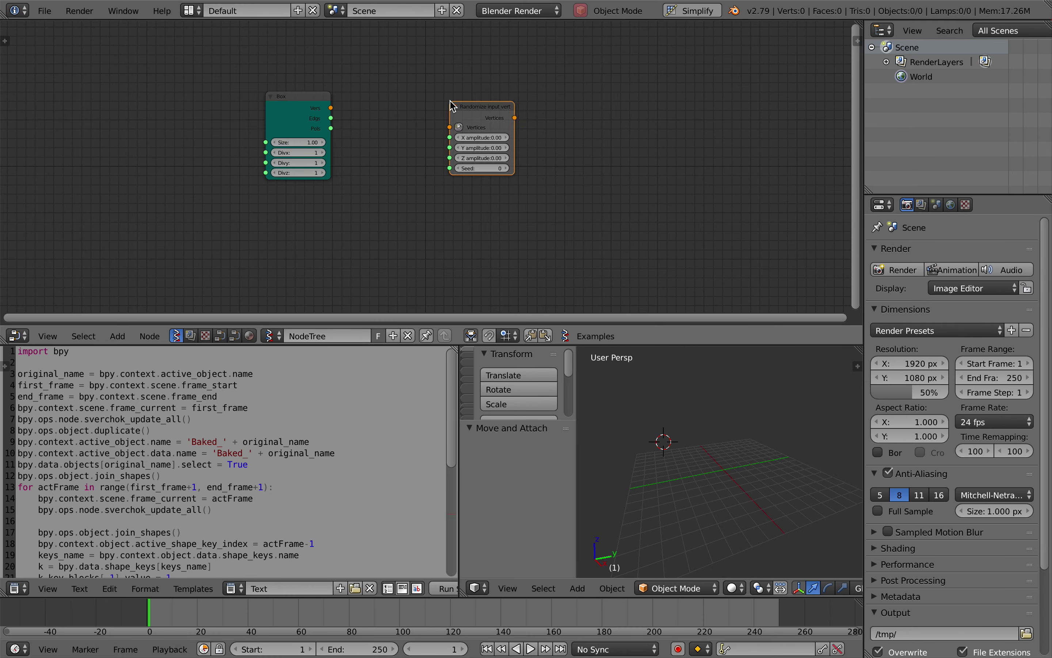
left_click(404, 100)
scroll(462, 119, "up", 2)
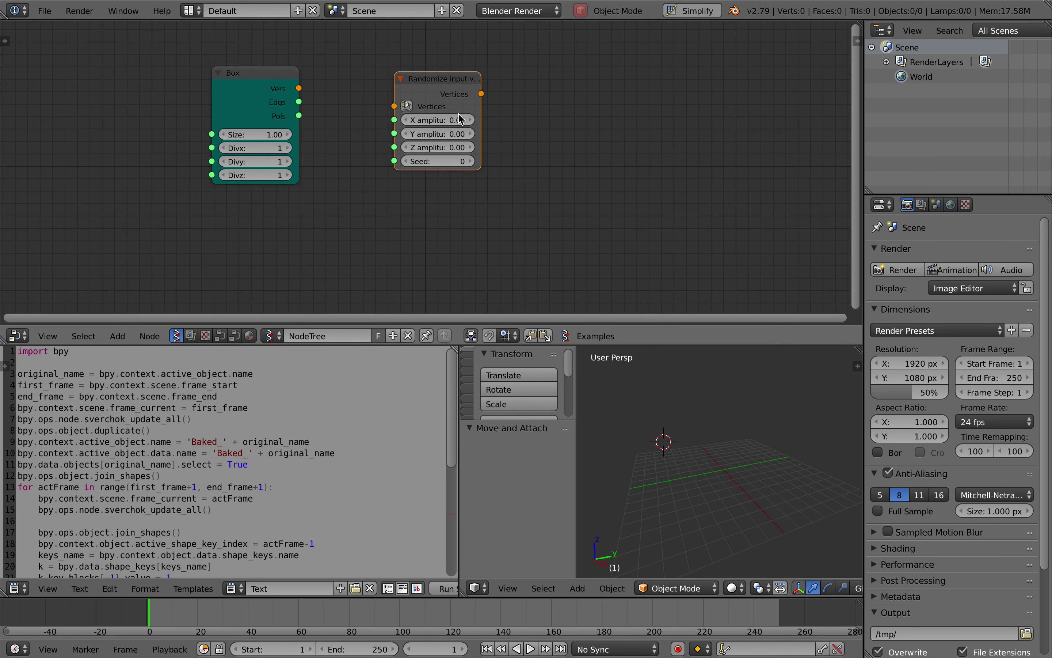
Add a Viewer BMesh node after the Randomize input vertices node.
key("shift+a")
left_click(592, 114)
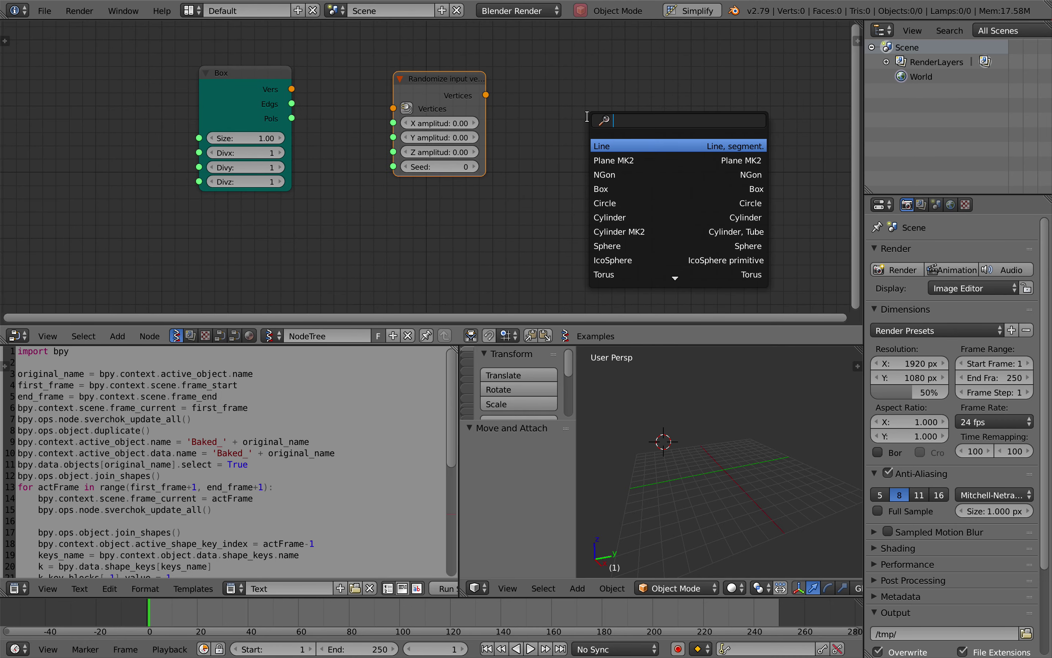
type("bmesh")
key("Return")
left_click(587, 117)
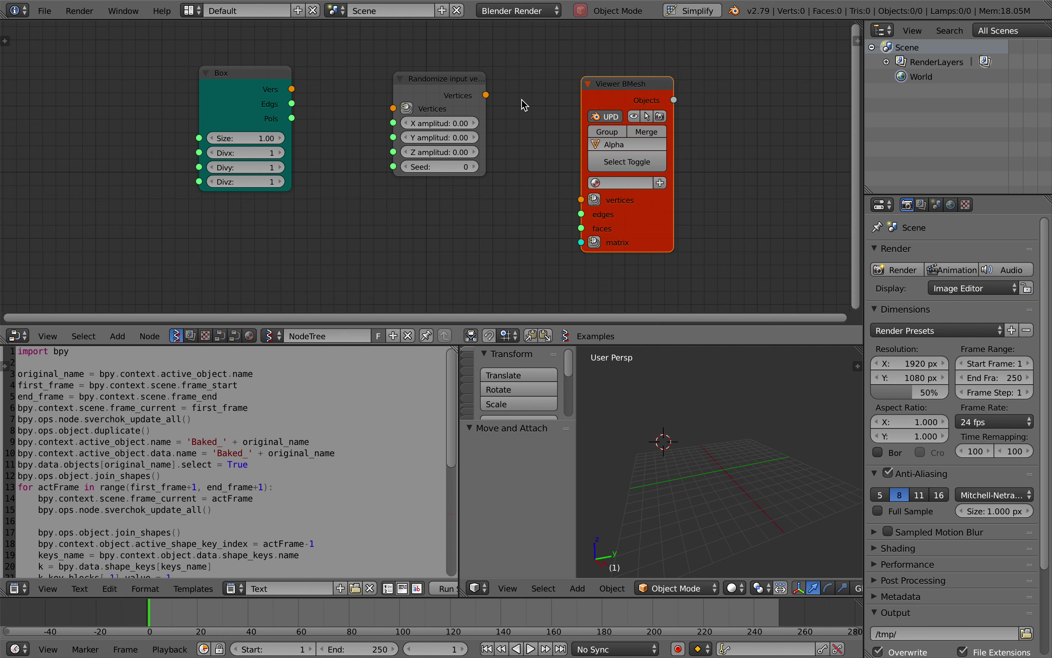
Link the Box vertices through Randomize to the Viewer BMesh vertices, link the Box polygons to its faces, and save the file.
left_click_drag(293, 89, 393, 108)
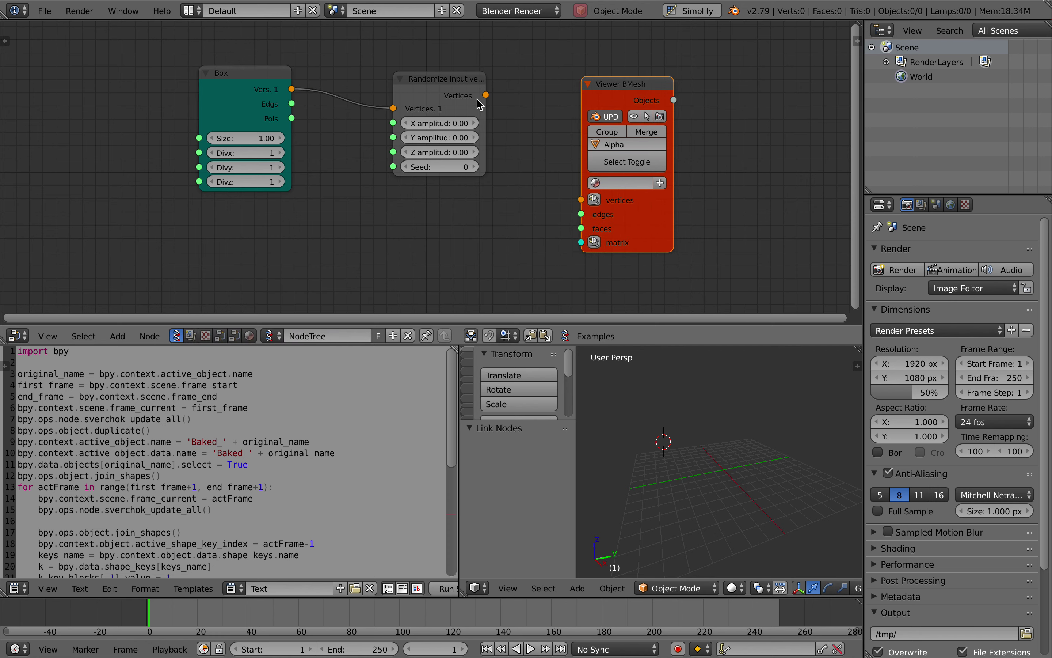
left_click_drag(487, 95, 583, 200)
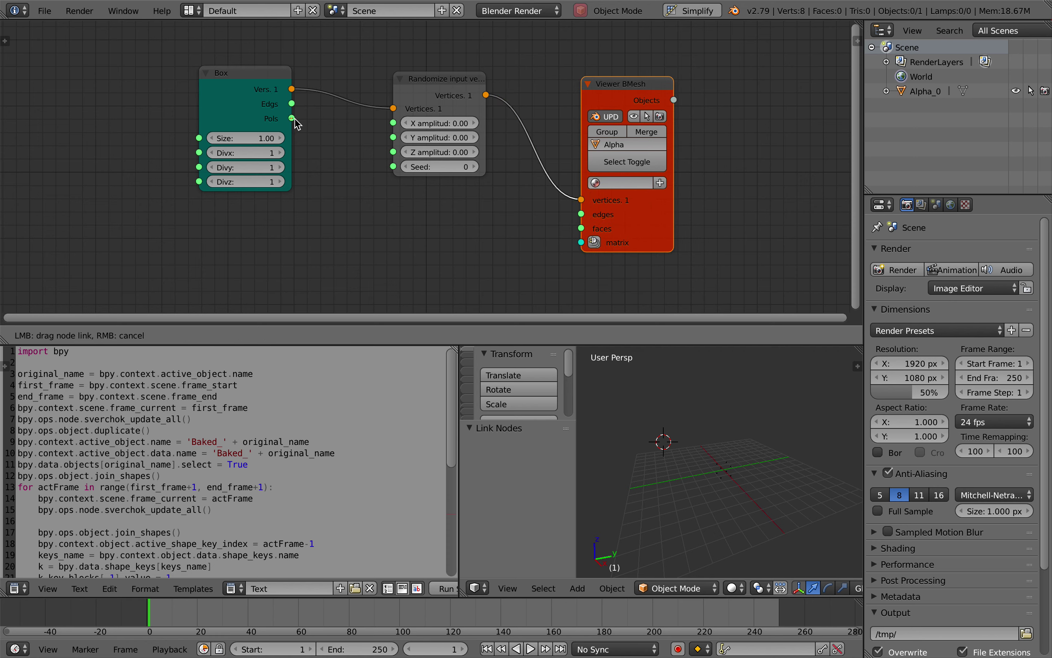
left_click_drag(292, 118, 582, 228)
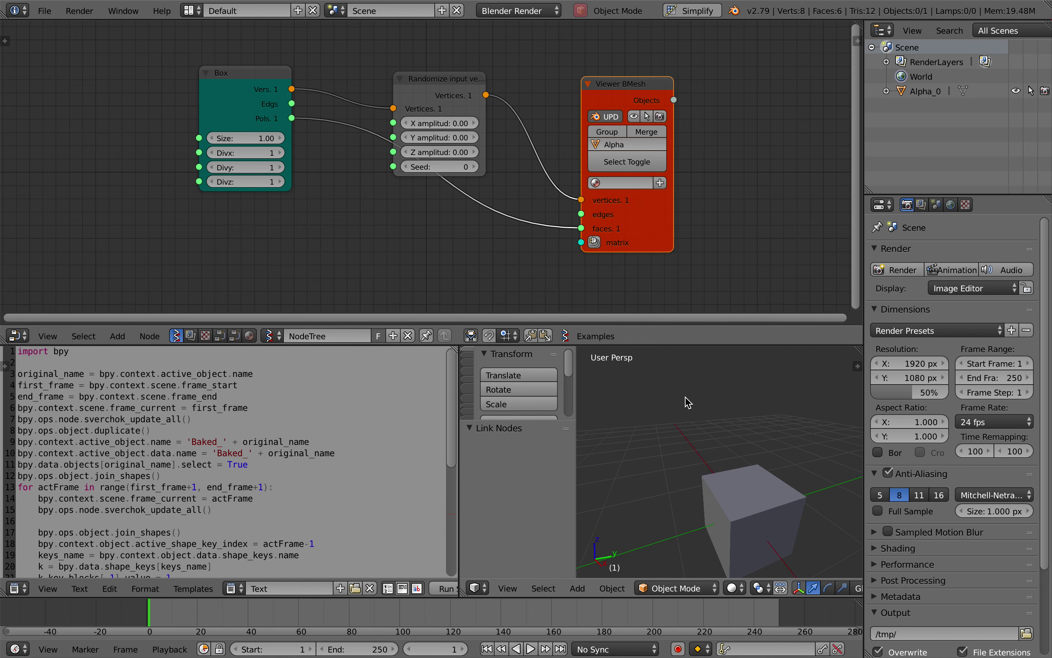
key("ctrl+s")
left_click(687, 402)
Set the Randomize node's X, Y and Z amplitudes to 0.24 and its seed to 182.
left_click_drag(439, 152, 450, 123)
scroll(718, 461, "left", 3)
left_click_drag(452, 166, 474, 167)
Add a Frame info node below the Box node and connect its Current Frame output to the Randomize node's seed.
key("shift+a")
left_click(381, 194)
type("fra")
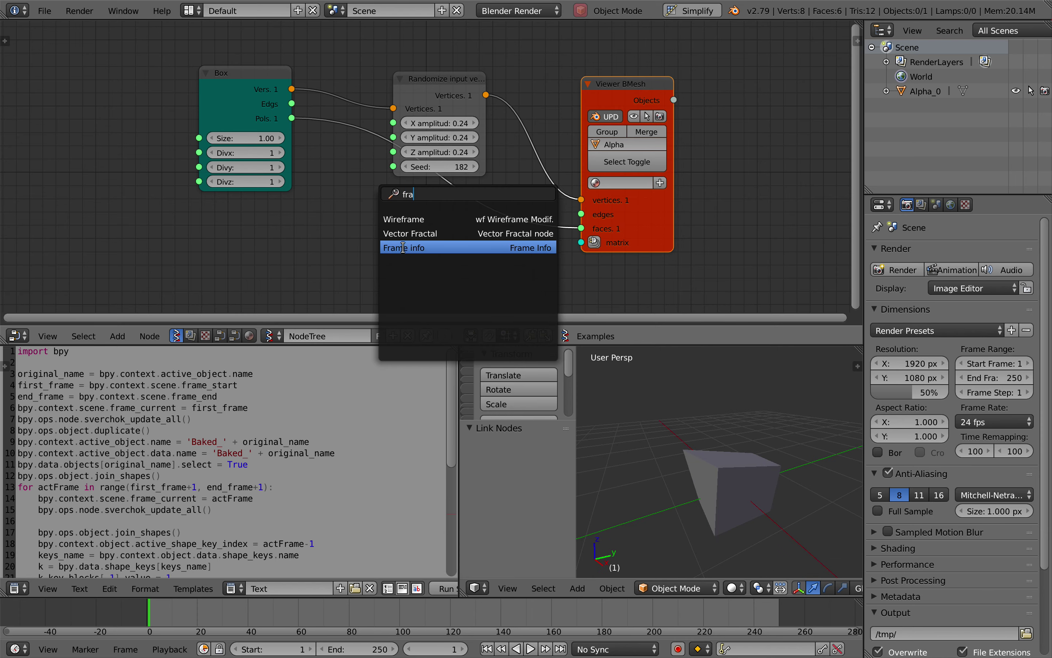
left_click(405, 242)
left_click(225, 224)
left_click_drag(315, 242, 393, 167)
left_click_drag(270, 237, 295, 220)
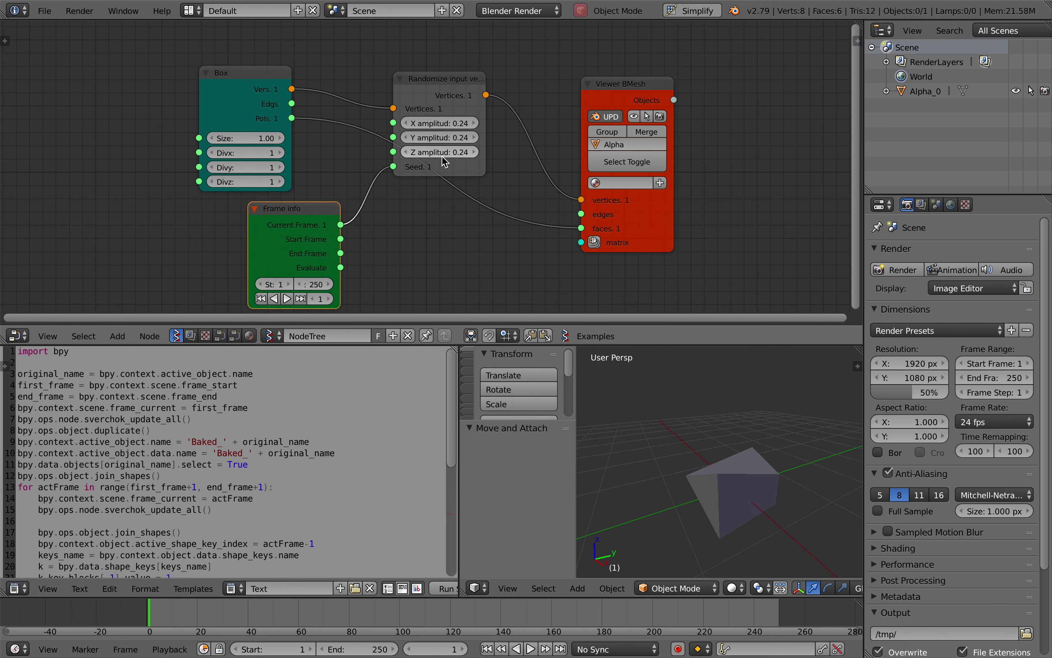
Play the timeline to preview the randomized box animation, stop playback, and save the file.
middle_click_drag(331, 244, 306, 244)
key("alt+a")
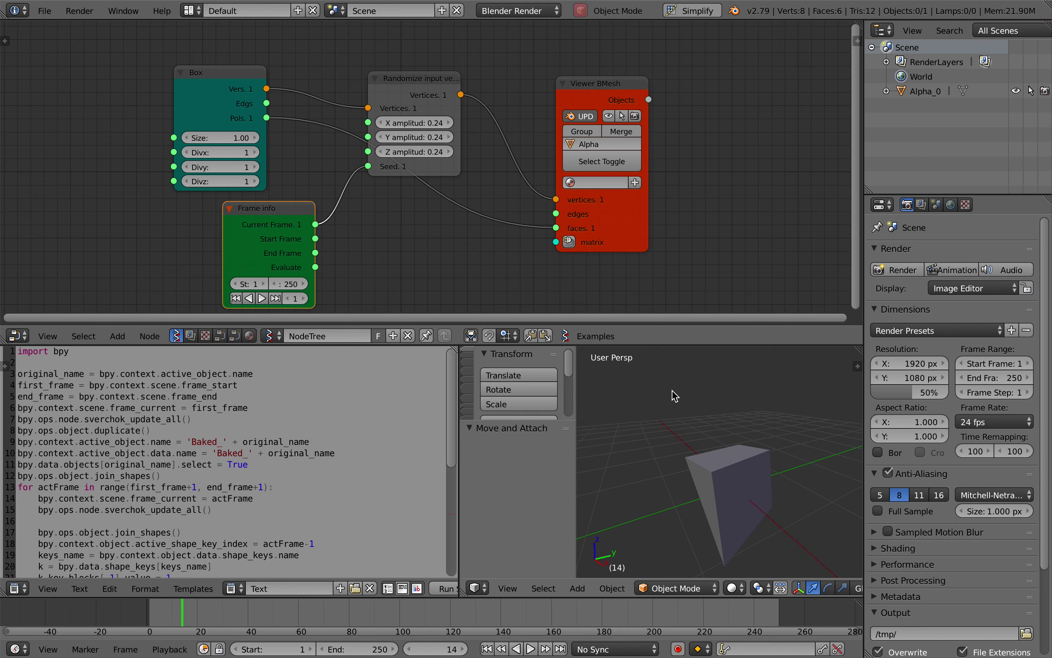
key("ctrl+s")
left_click(629, 260)
left_click(706, 465)
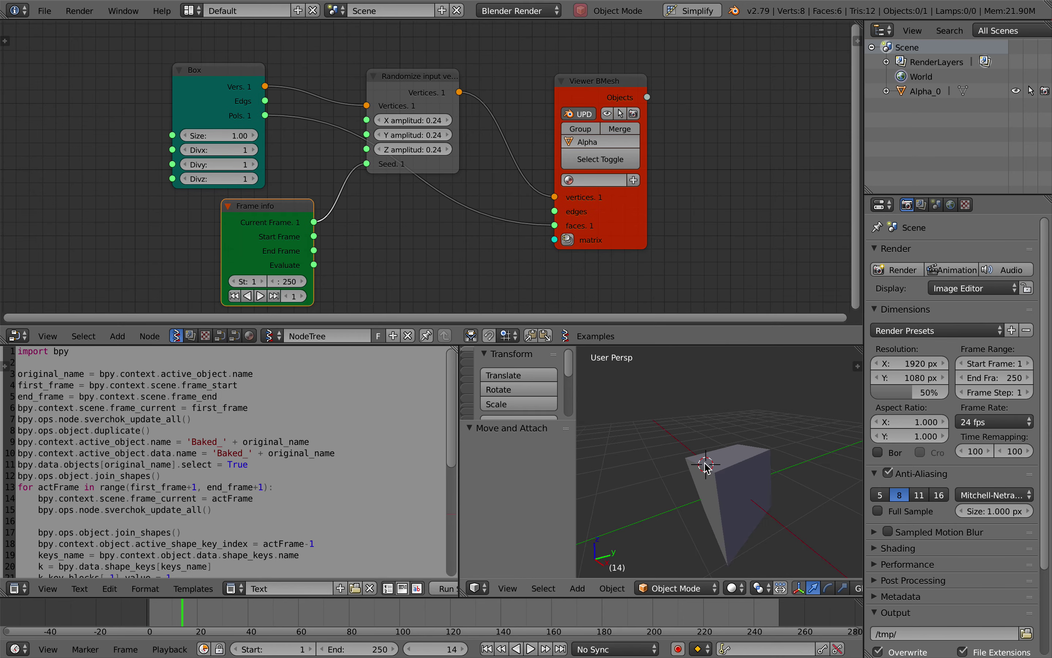
Select the Alpha_0 box in the 3D view and run the bake script on it.
right_click(705, 465)
middle_click_drag(742, 444, 743, 445)
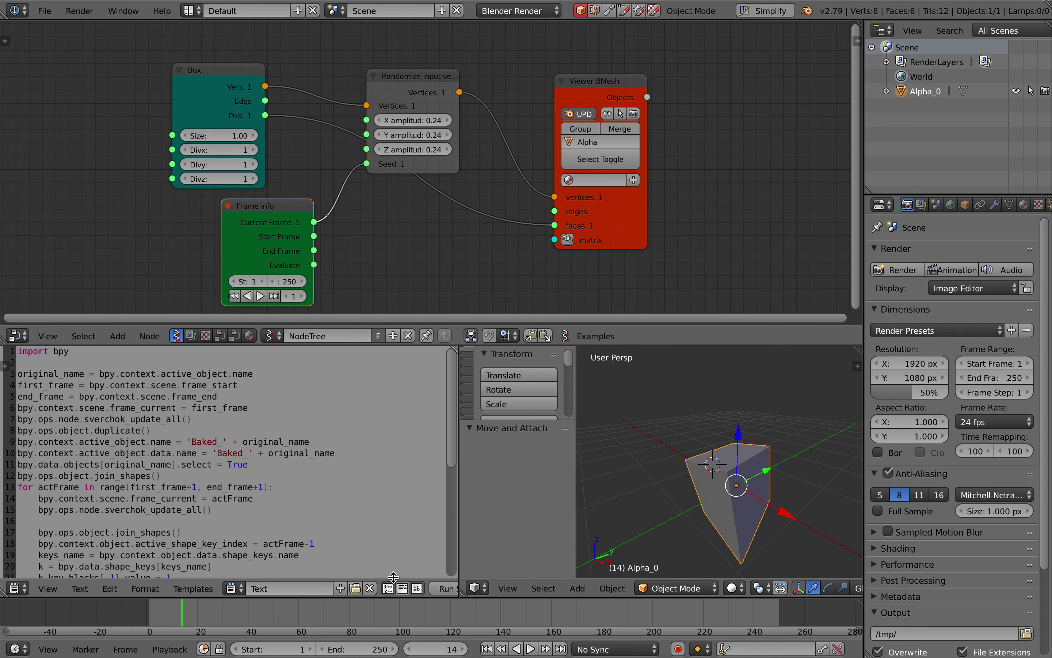
left_click(443, 588)
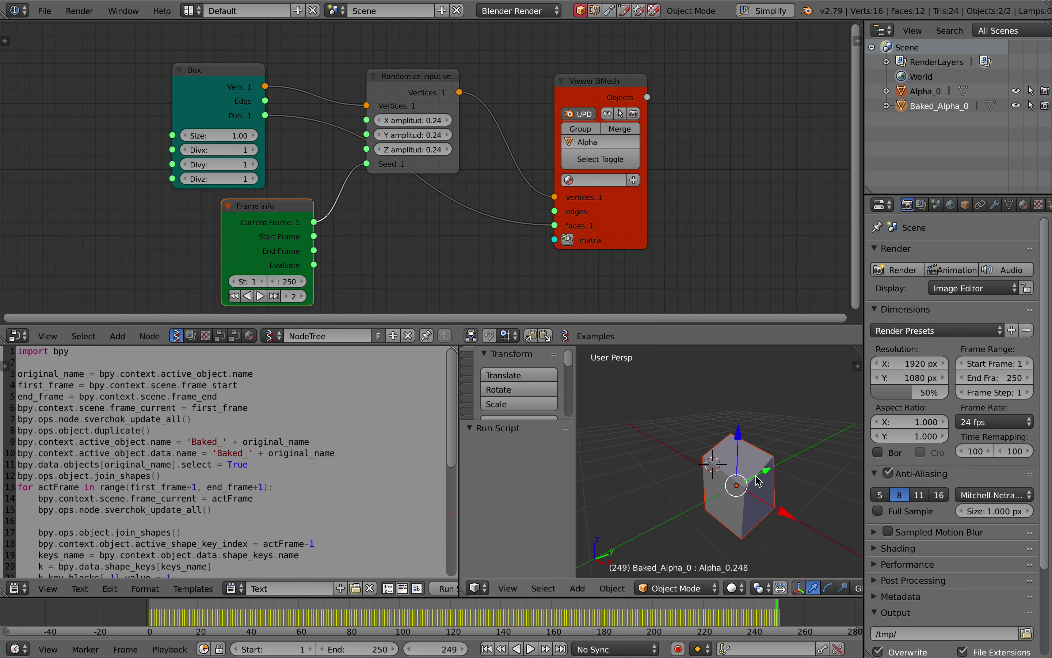
Select Baked_Alpha_0 and move it in the 3D view to stand clear of the original Alpha_0 box.
left_click(920, 111)
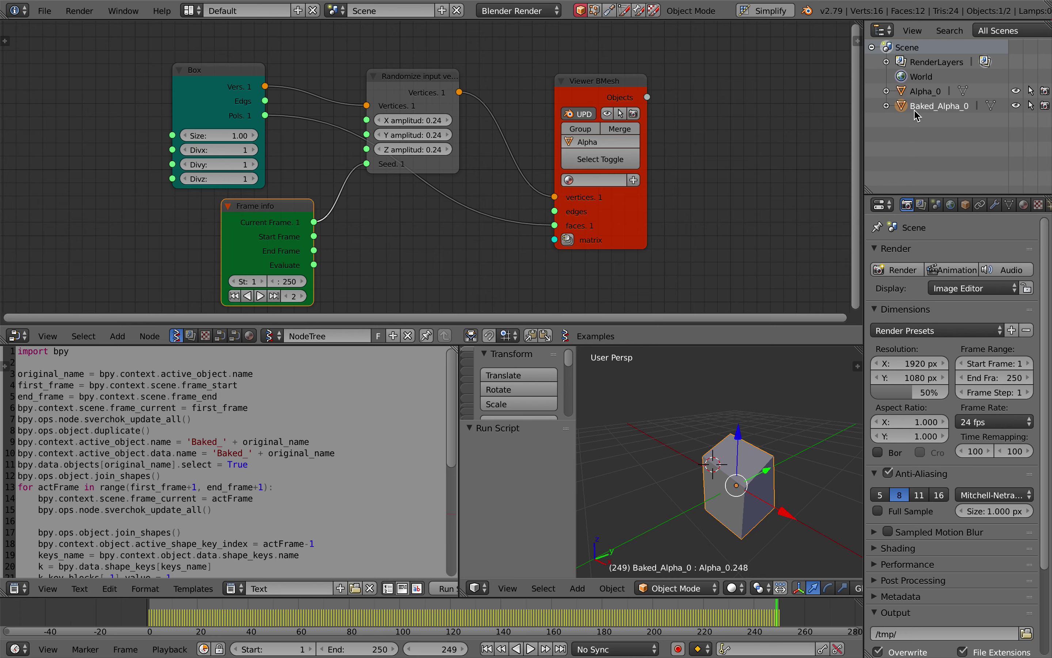
key("g")
left_click(624, 477)
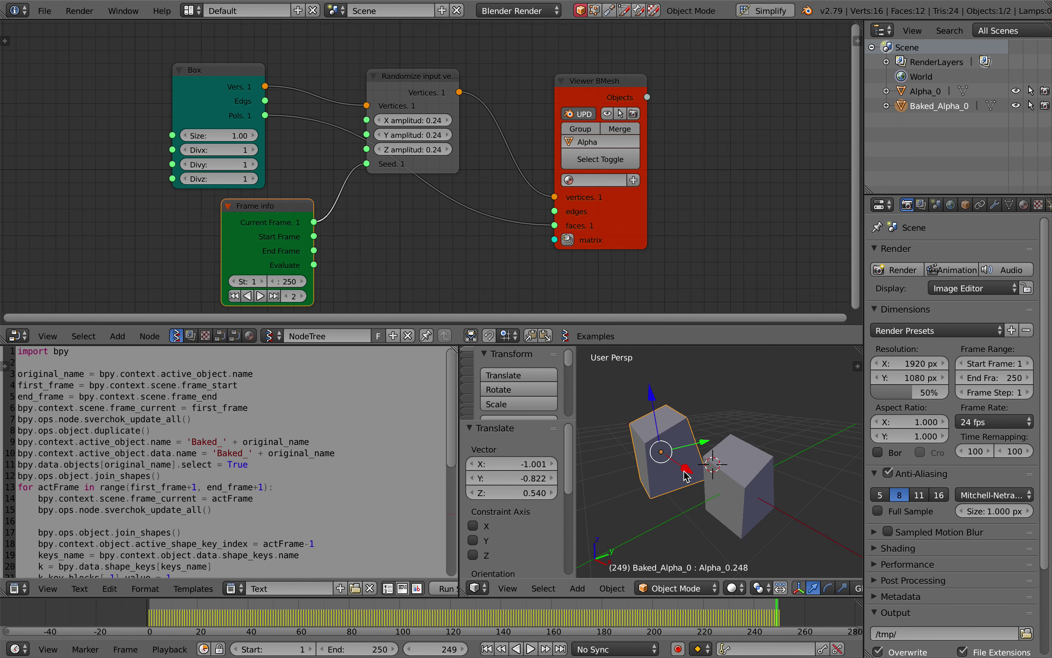
right_click(728, 471)
scroll(729, 472, "left", 3)
right_click(665, 463)
key("g")
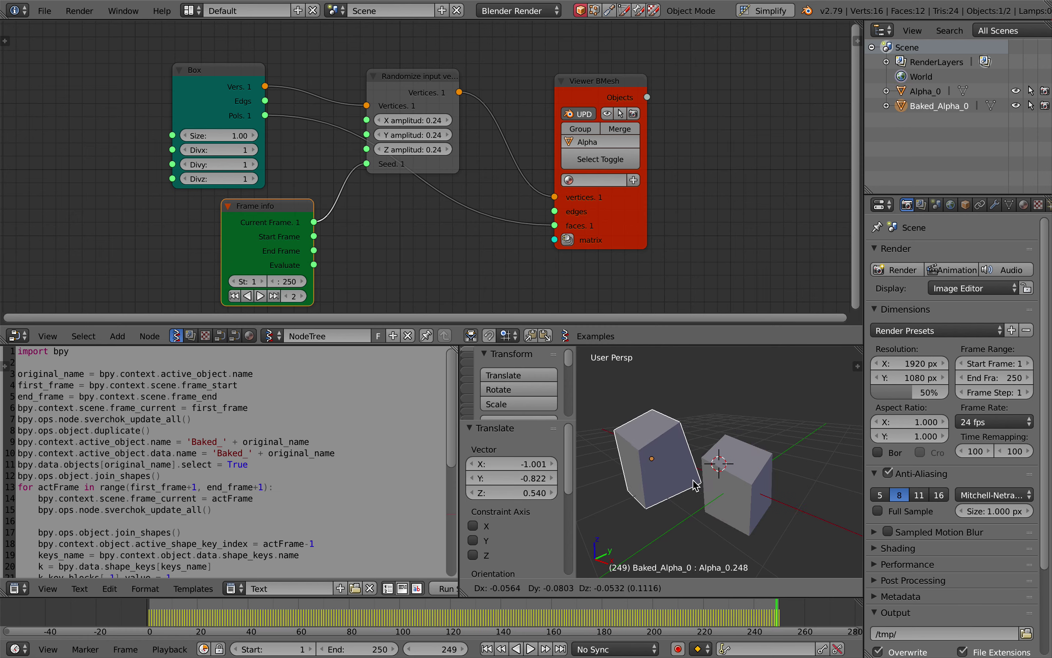
left_click(689, 488)
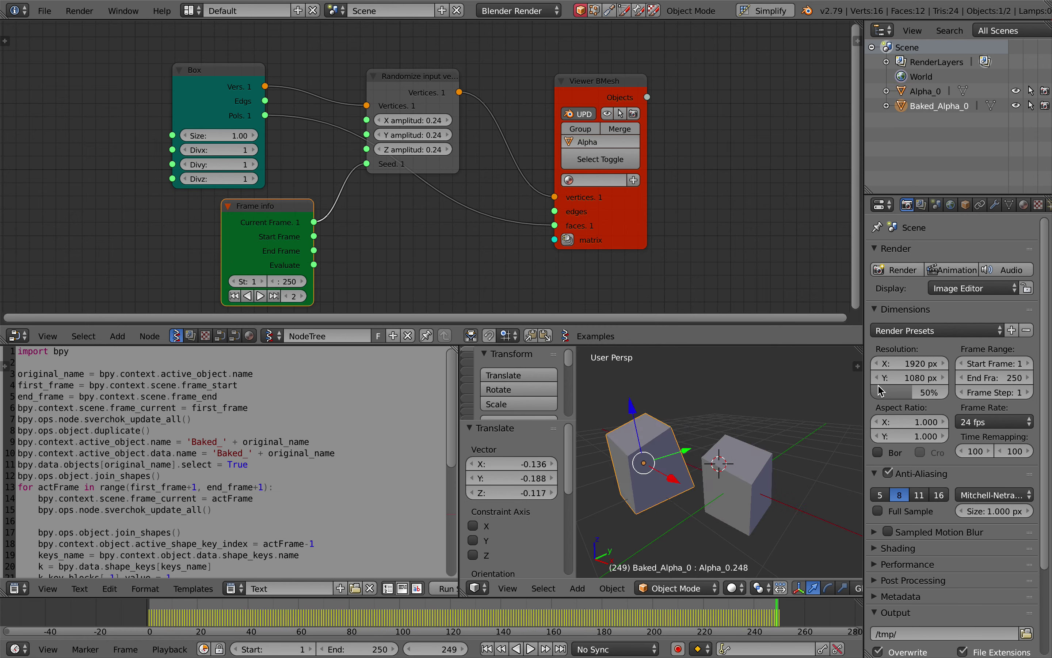
Show the baked mesh's shape keys in a wider properties area, and hide the 3D view's tool shelf.
left_click(1009, 205)
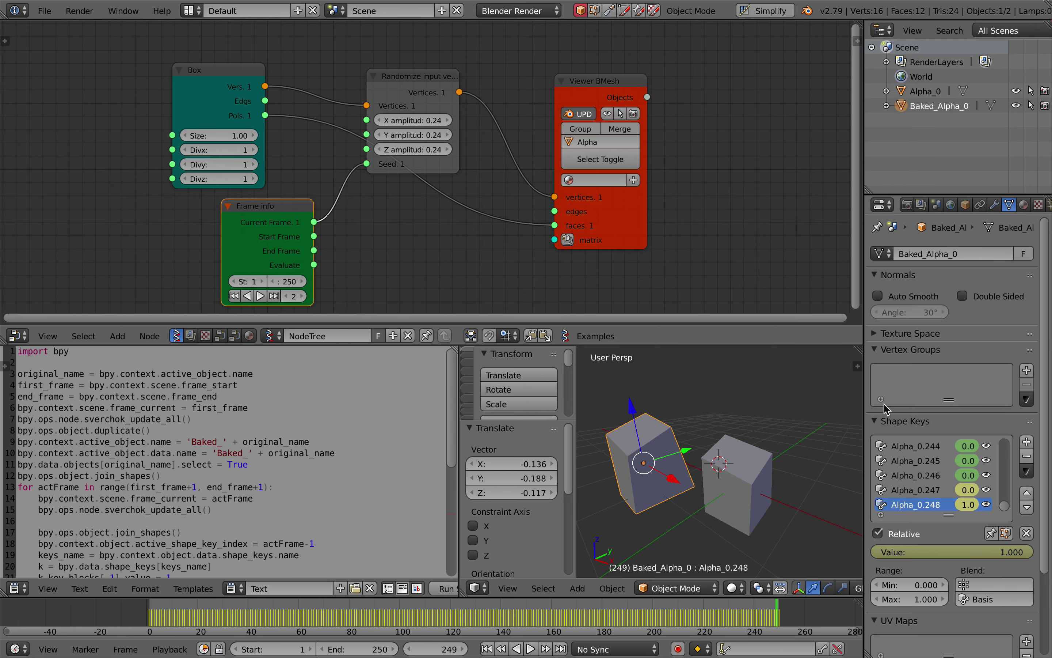
left_click_drag(865, 397, 811, 397)
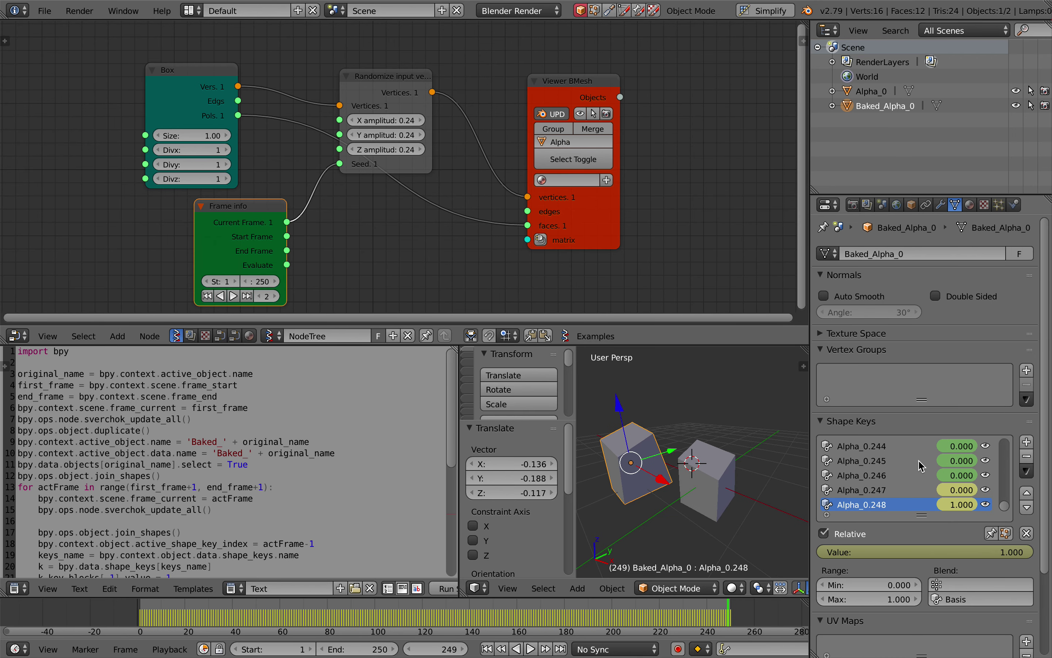
left_click_drag(577, 388, 379, 392)
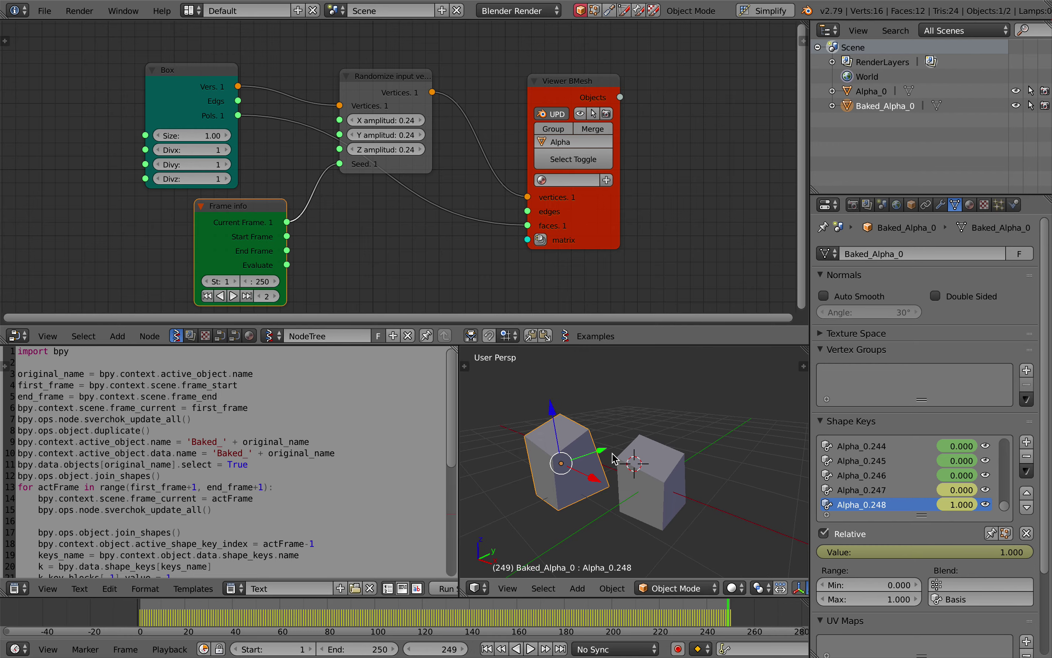
Switch to the GitHub issue in the browser, review the bake script's description and code, and return to Blender.
key("super+Tab")
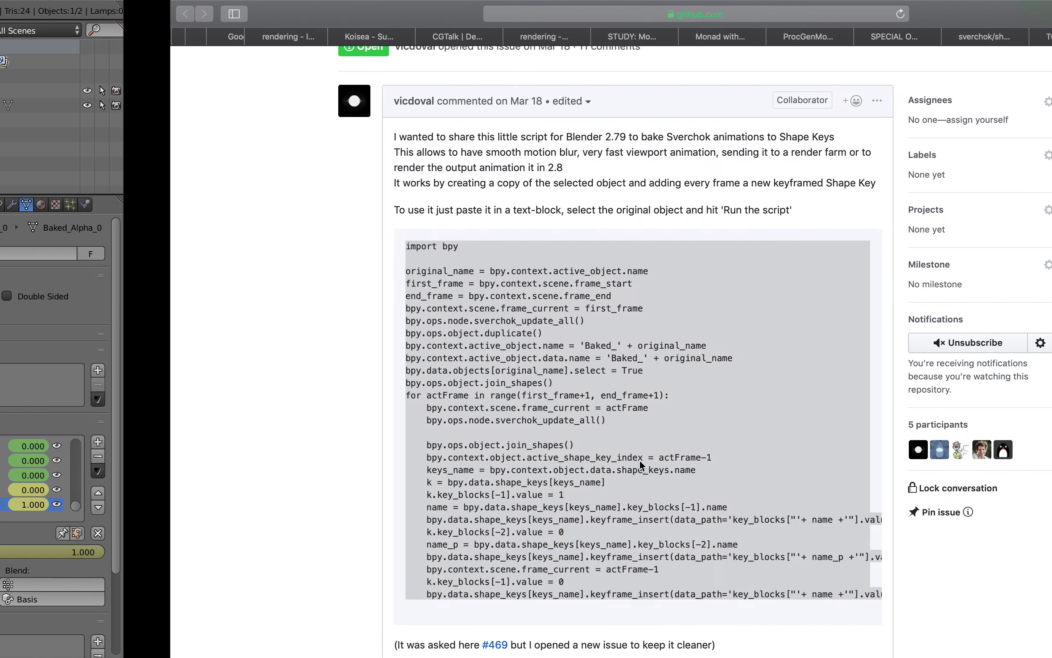
scroll(540, 376, "up", 1)
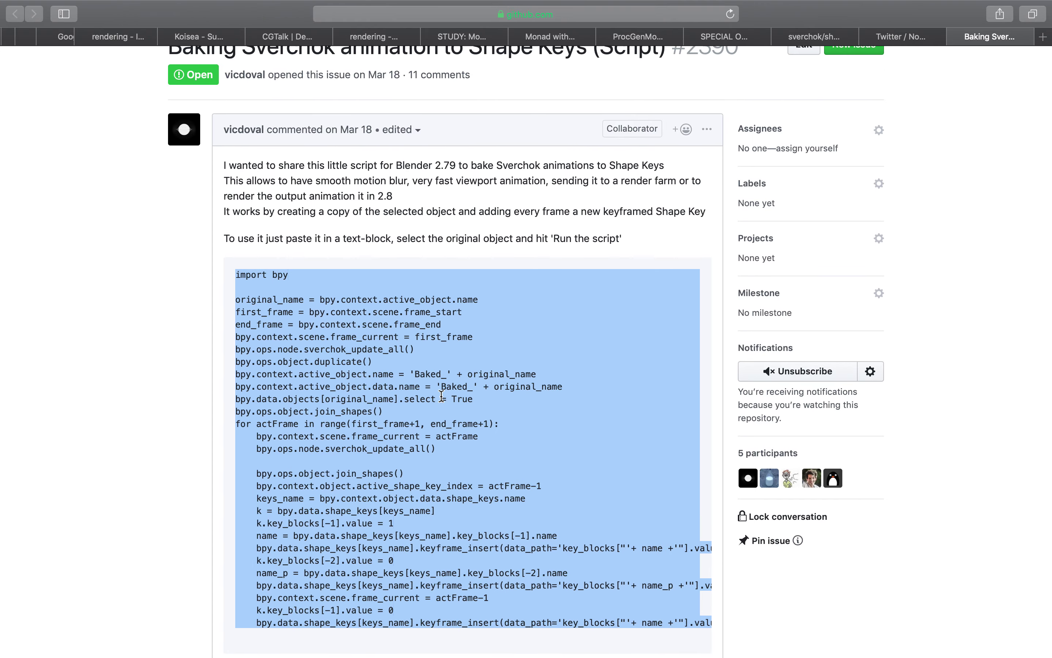
scroll(539, 377, "down", 2)
key("super+Tab")
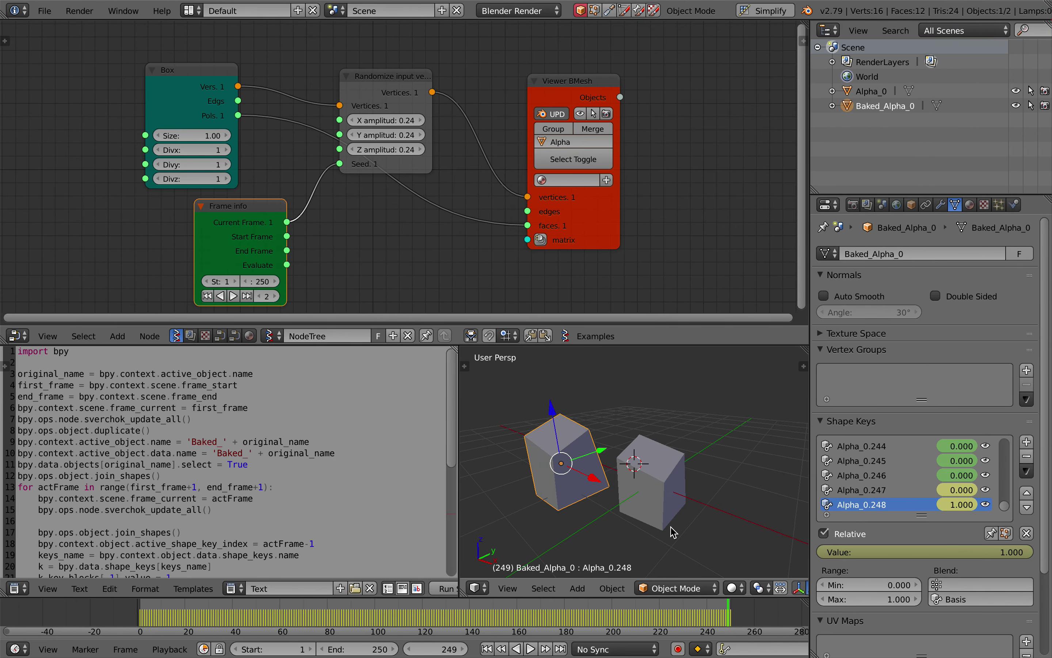
Save the Blender file to the Desktop through Save As, and delete all nodes from the Sverchok node tree.
right_click(673, 477)
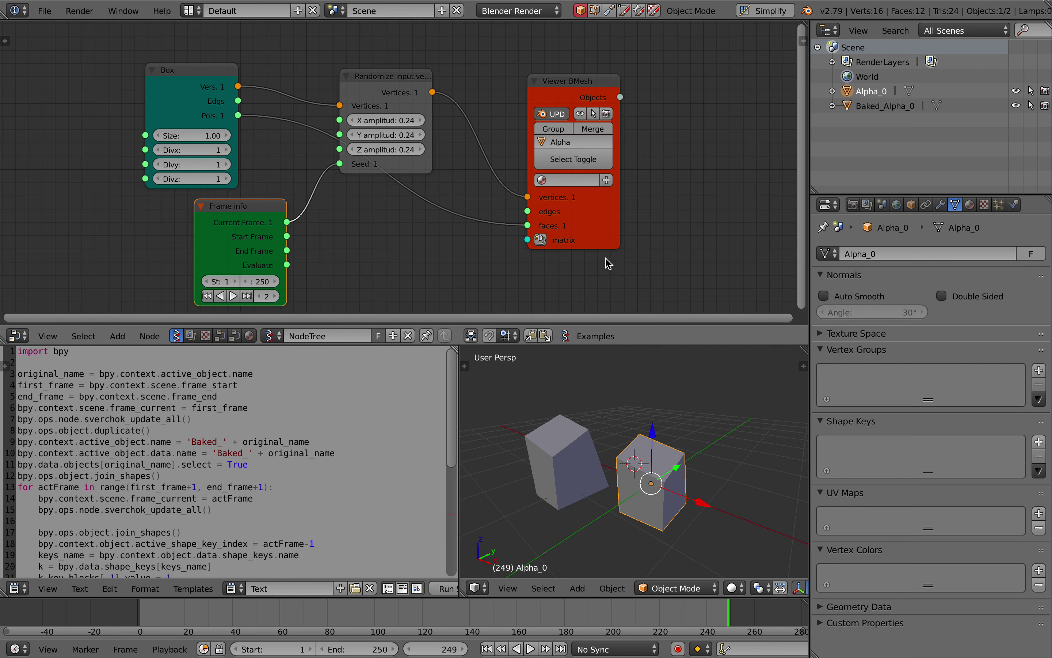
key("a")
key("a")
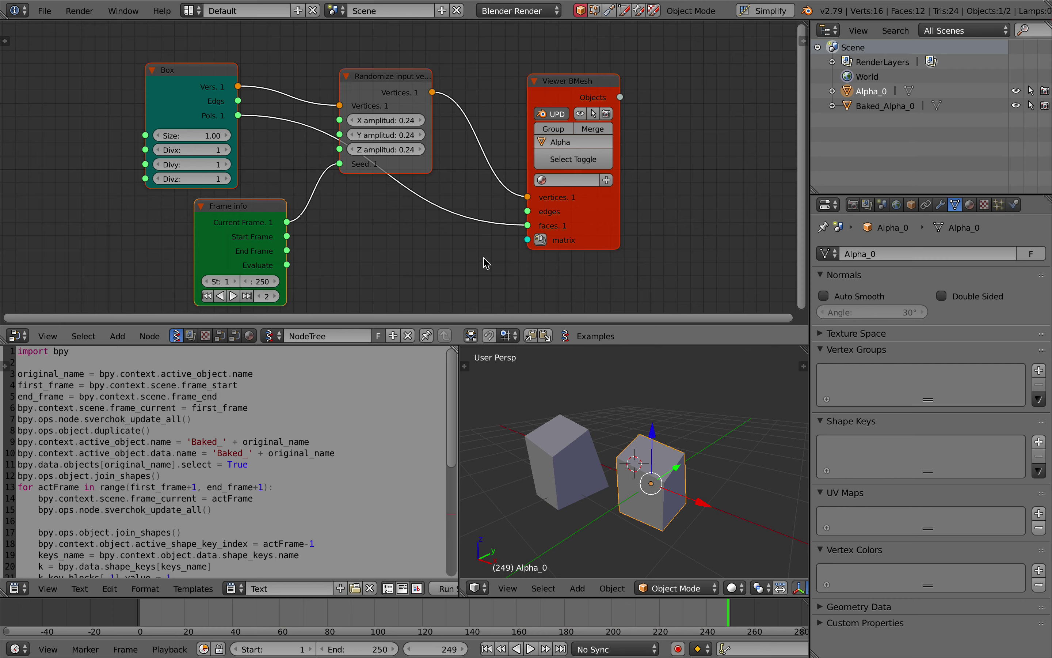
left_click(44, 10)
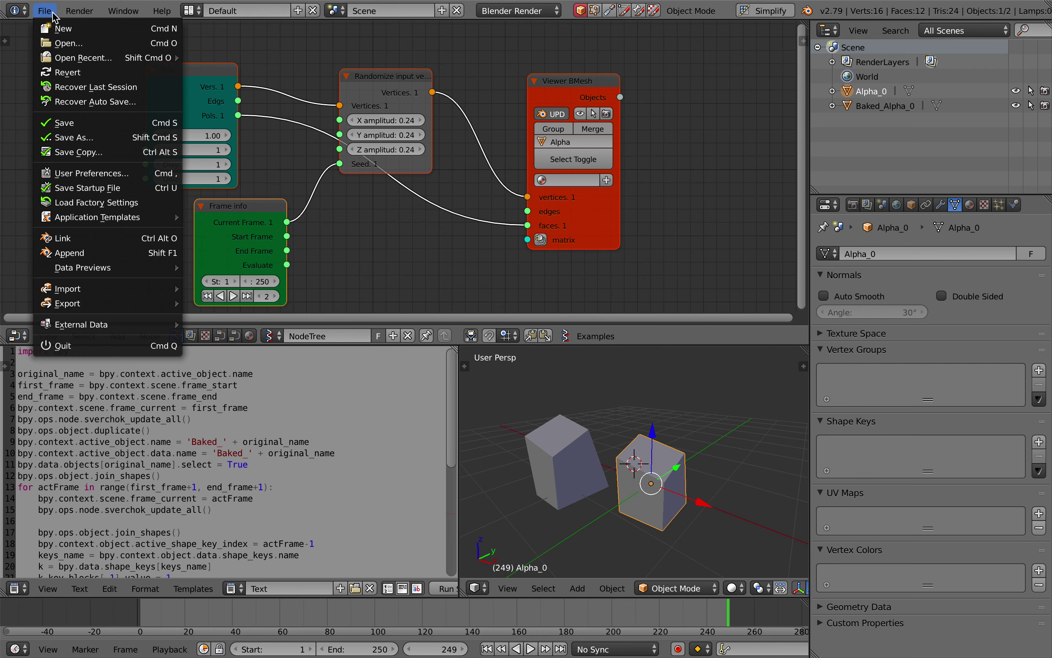
left_click(87, 123)
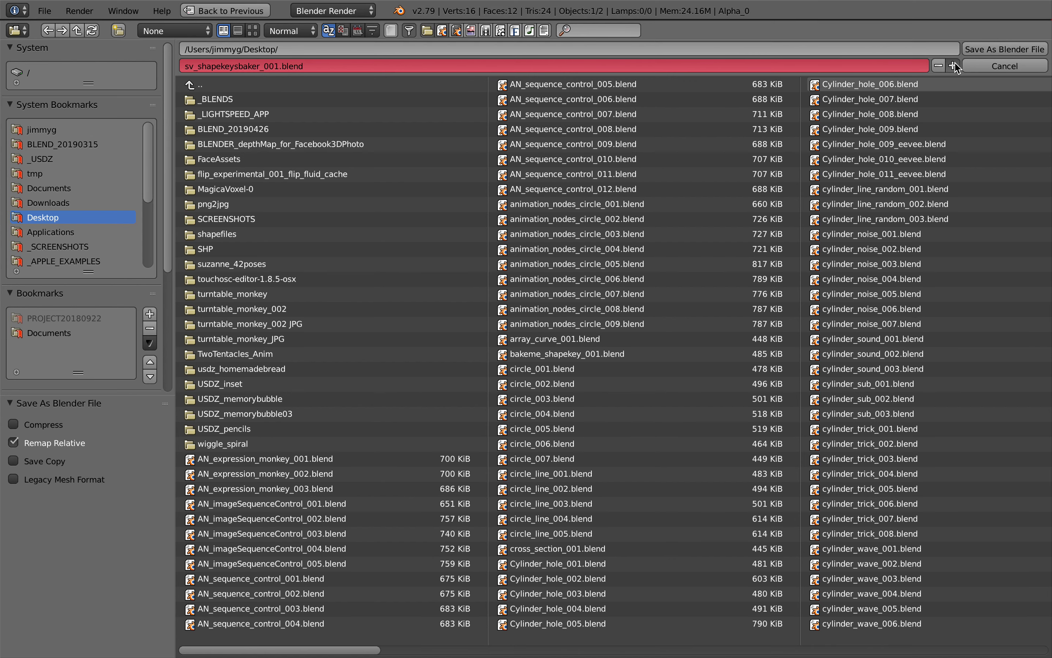
left_click(1005, 49)
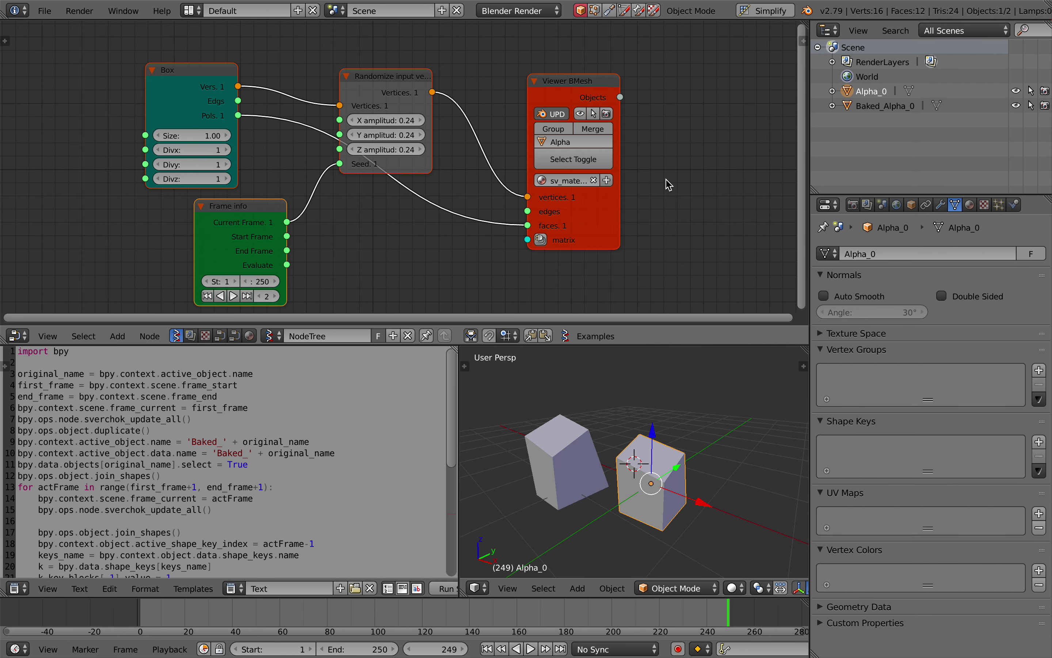
key("x")
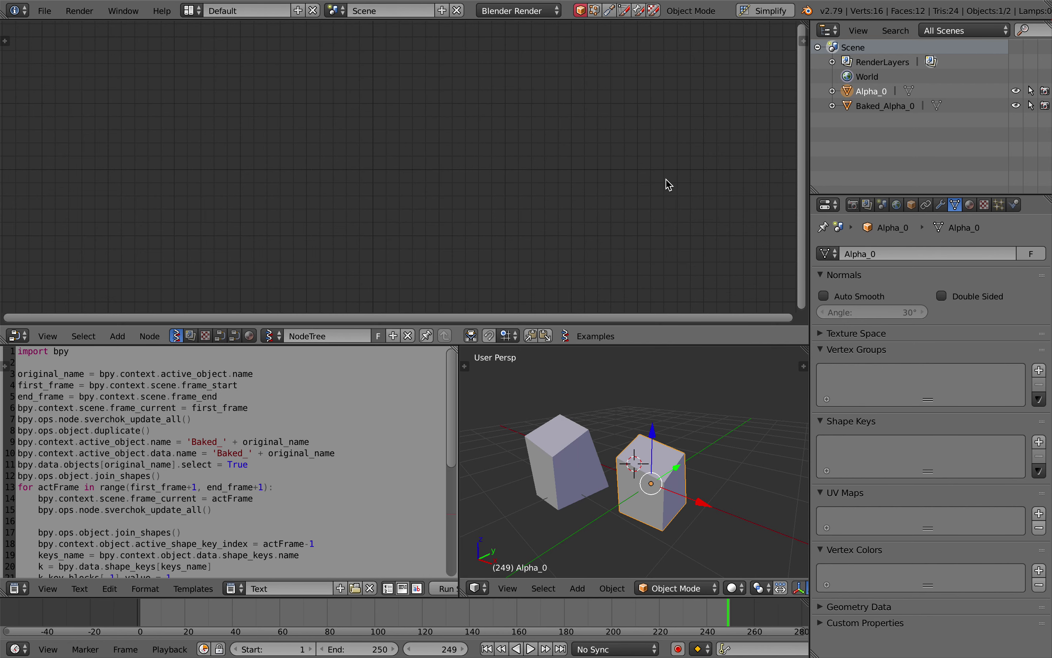
Play the baked animation from the first frame, stop it, and move the Alpha_0 box farther from the baked copy.
left_click(649, 451)
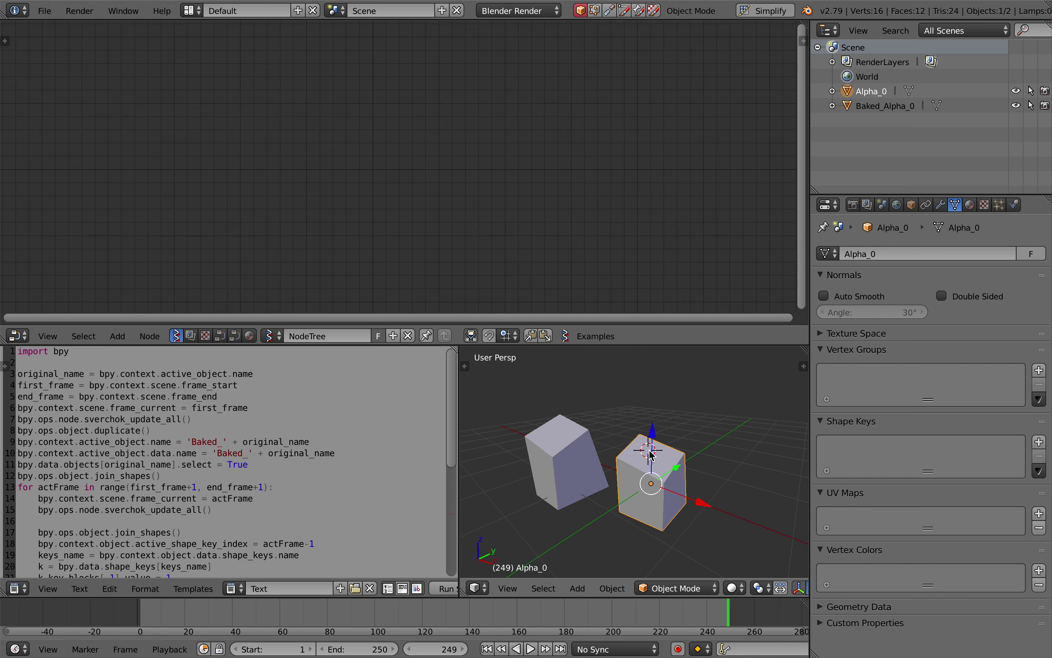
left_click(487, 649)
left_click(532, 649)
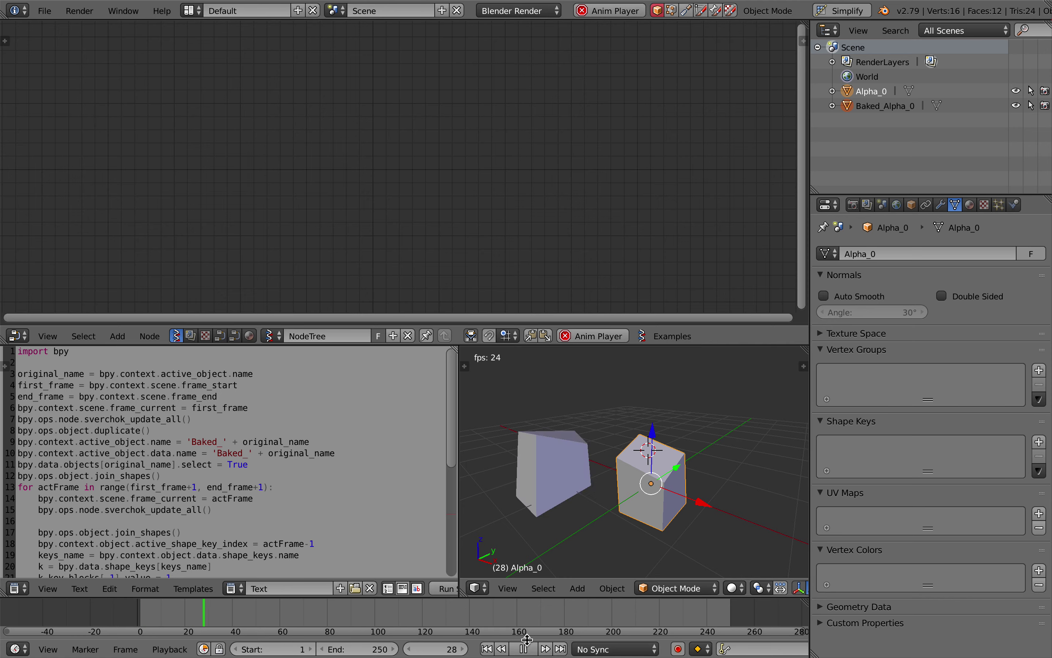
key("alt+a")
left_click_drag(650, 491, 684, 477)
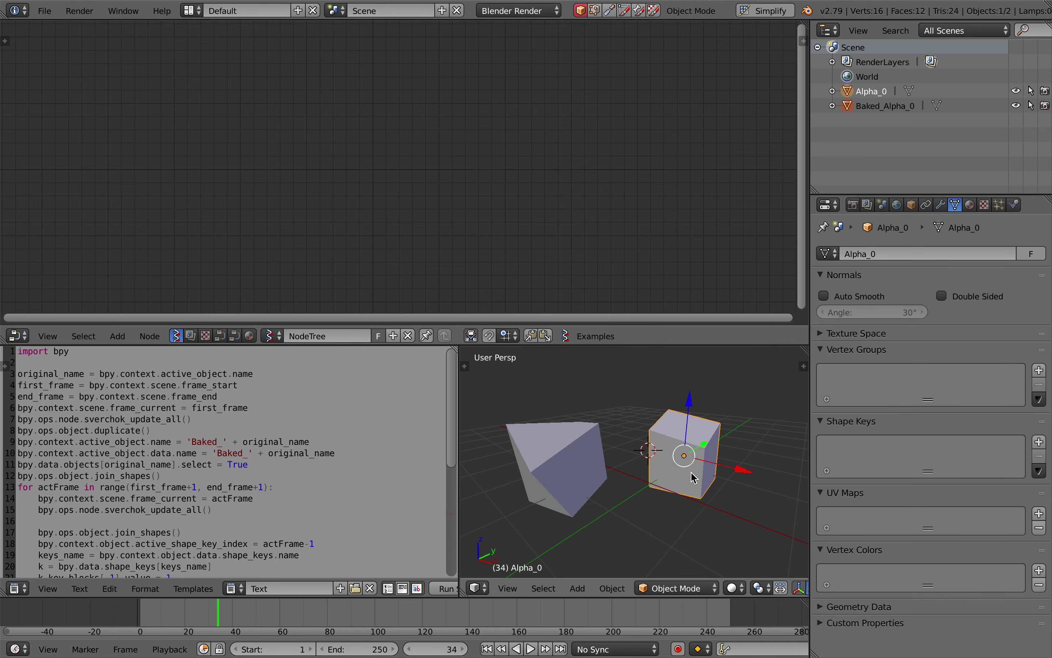
Examine Baked_Alpha_0's shape key values from Alpha_0.031 to Alpha_0.035 while going back one frame.
right_click(583, 448)
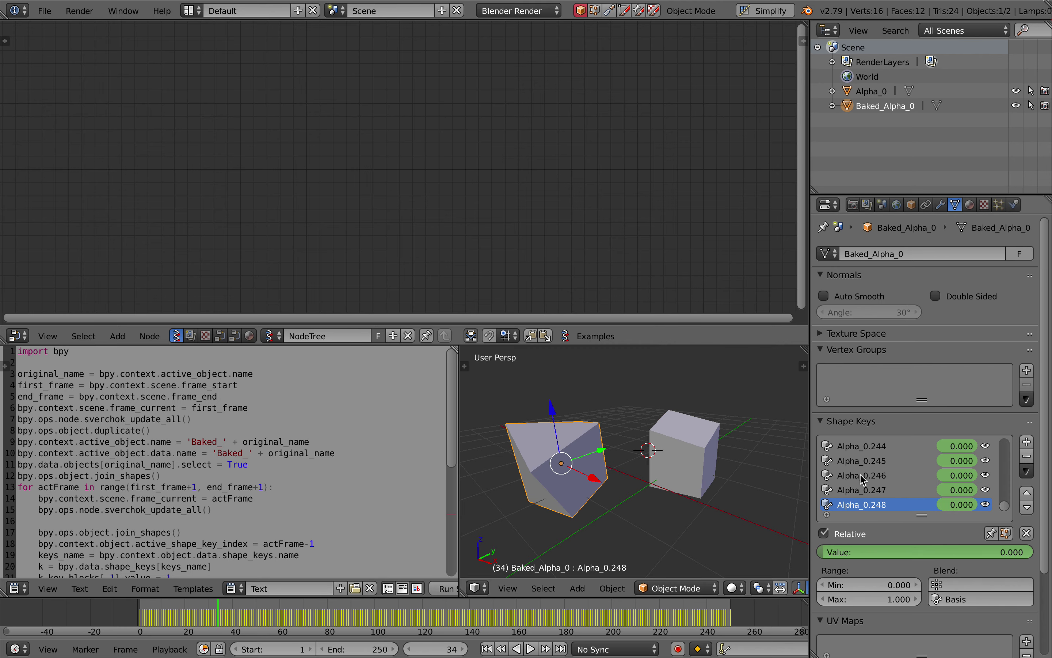
left_click_drag(1009, 508, 1009, 441)
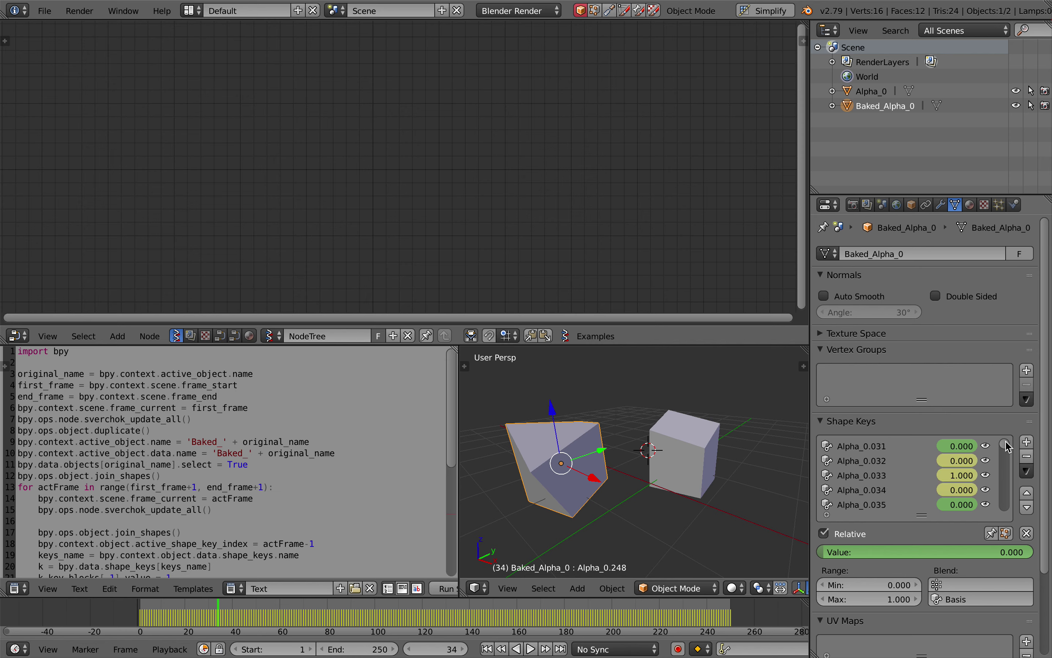
key("Left")
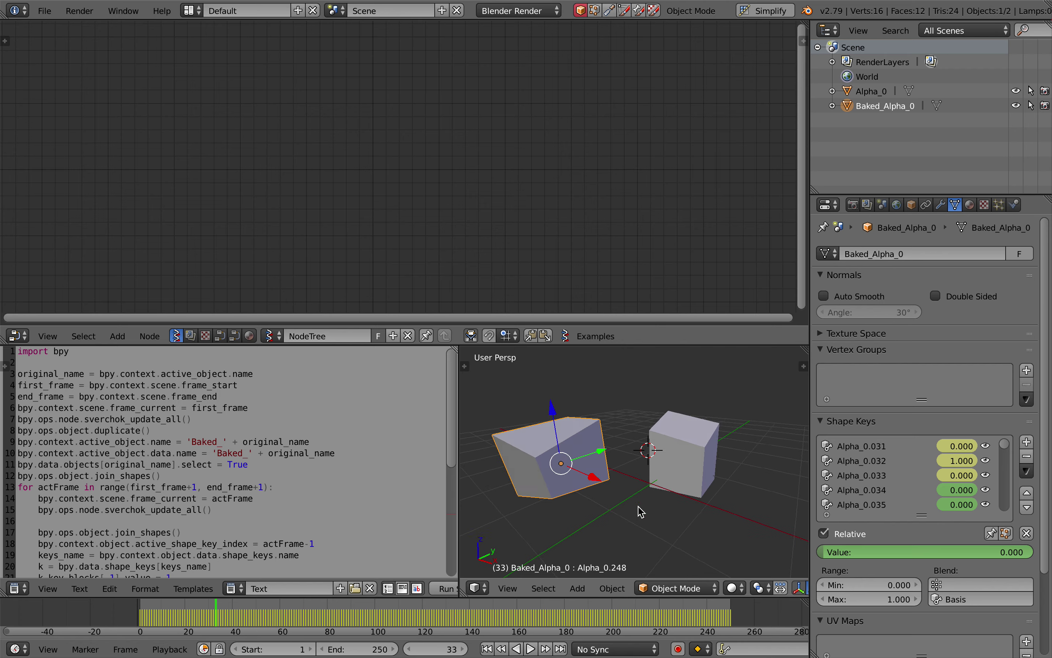
Turn off Relative for Baked_Alpha_0's shape keys and drive Evaluation Time by the current frame with a # expression.
left_click(826, 536)
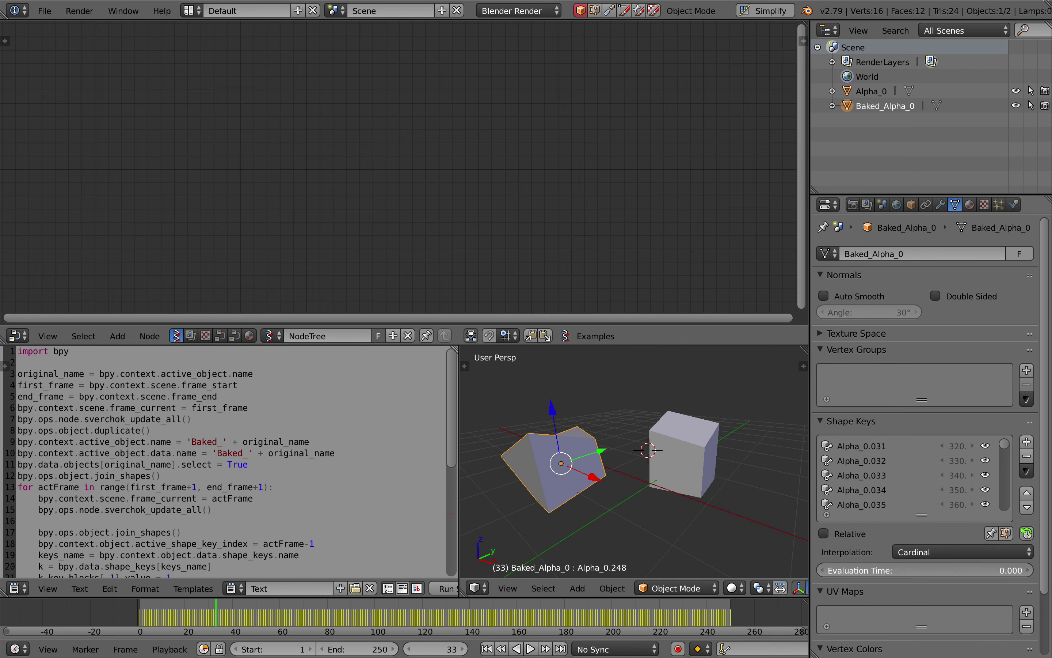
left_click_drag(925, 571, 902, 576)
left_click(905, 571)
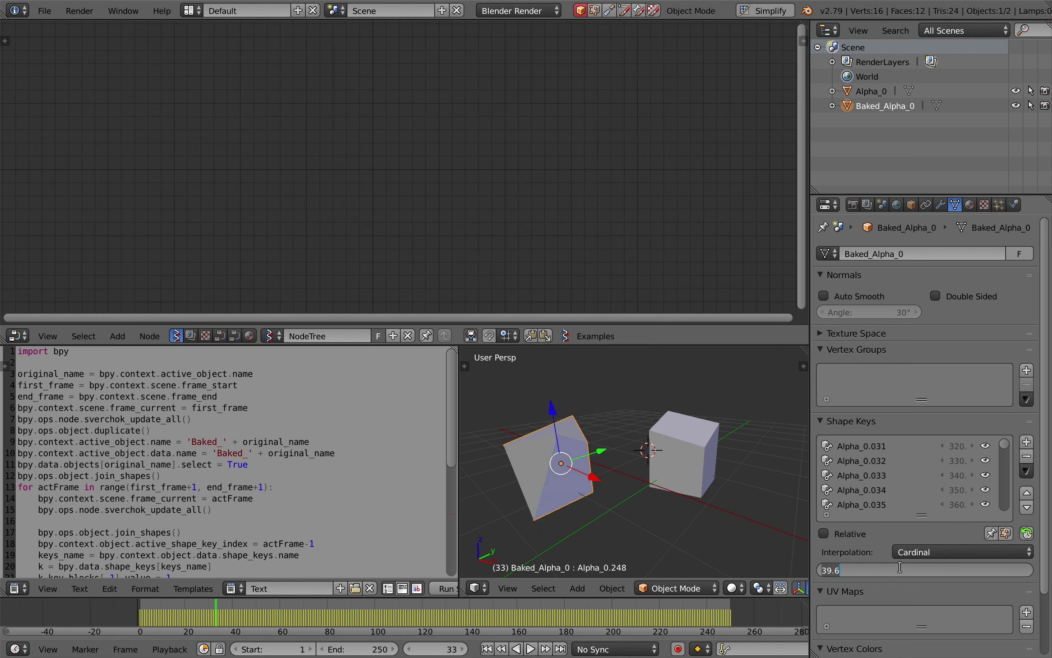
key("ctrl+a")
type("#")
key("Return")
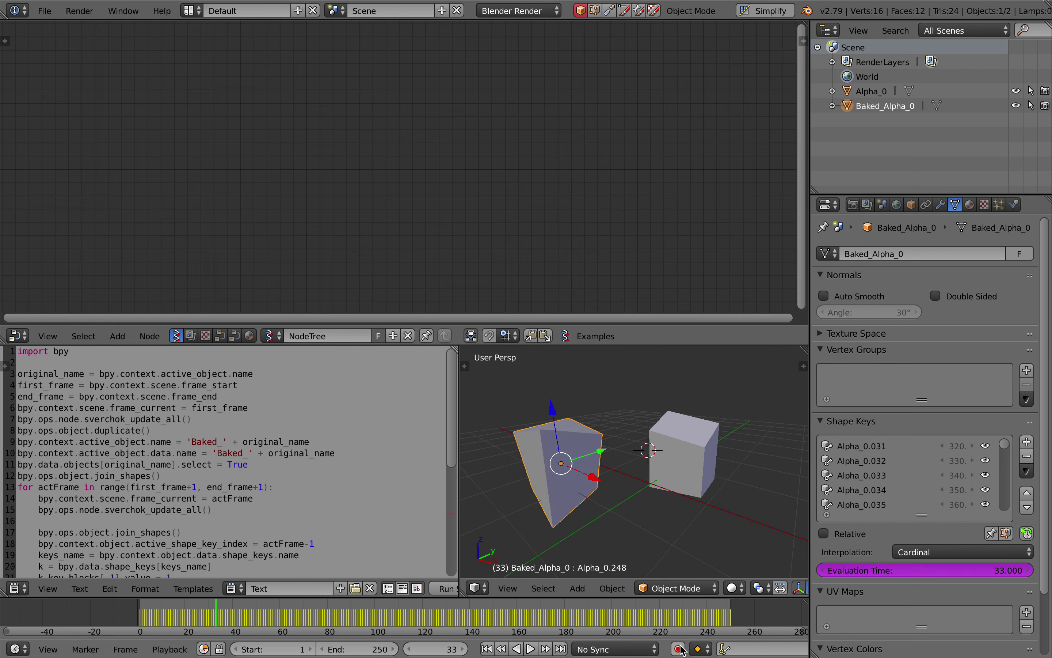
Preview the driven shape key animation in playback, end it, and delete all objects from the scene.
left_click(530, 648)
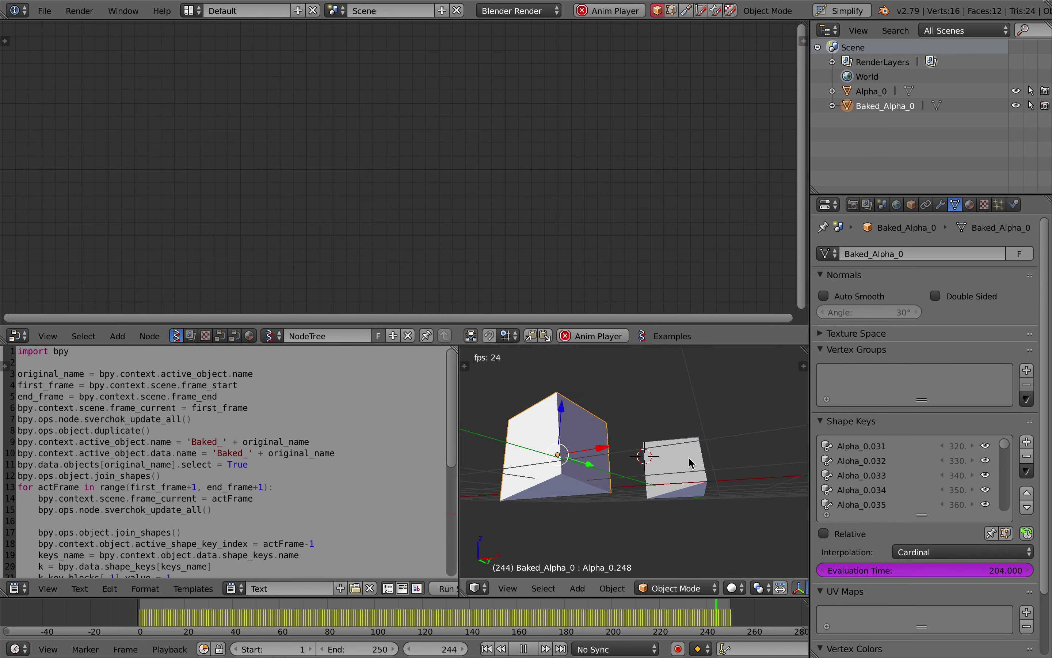
key("Escape")
key("a")
key("a")
key("Delete")
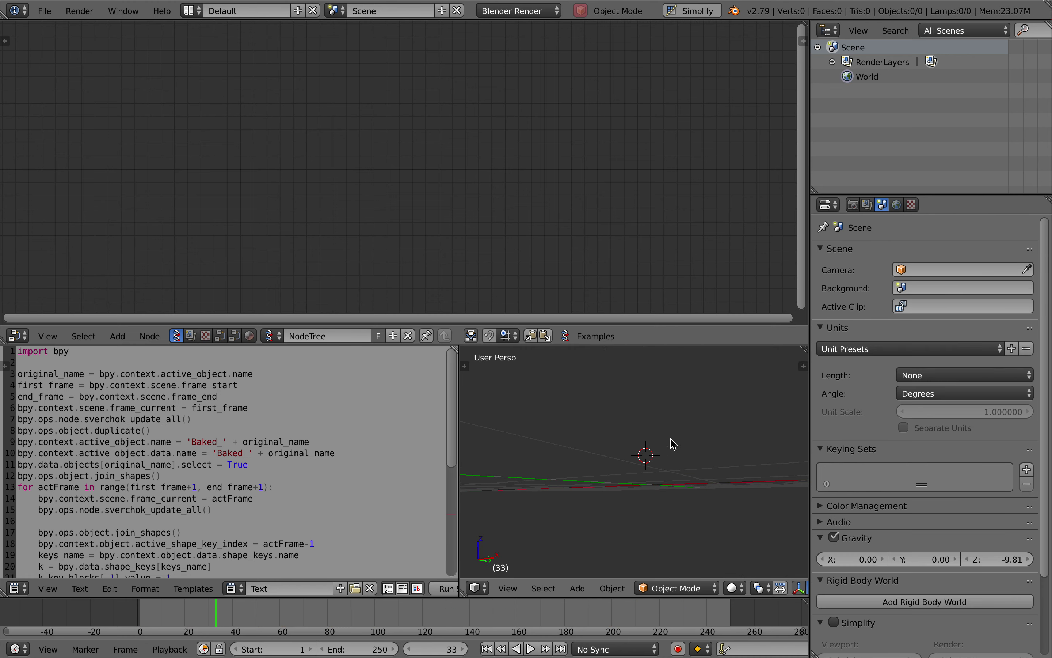
Add a Random Vector MK2 node to the empty node tree and set its Count to 100.
key("alt+space")
type("random")
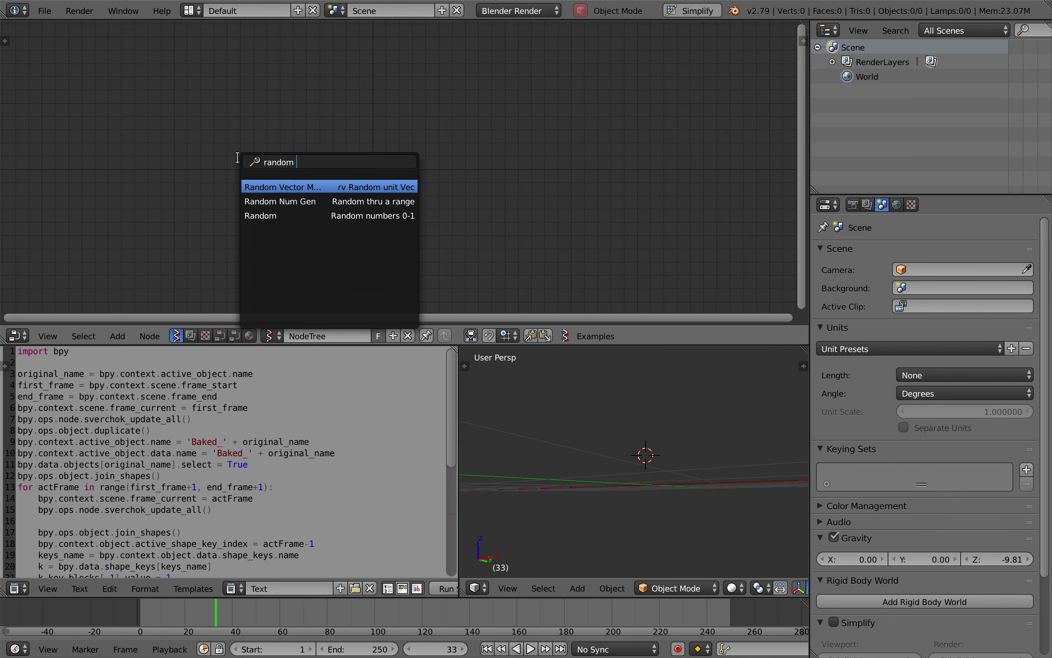
key("Return")
left_click(294, 121)
left_click(309, 165)
type("100")
key("Return")
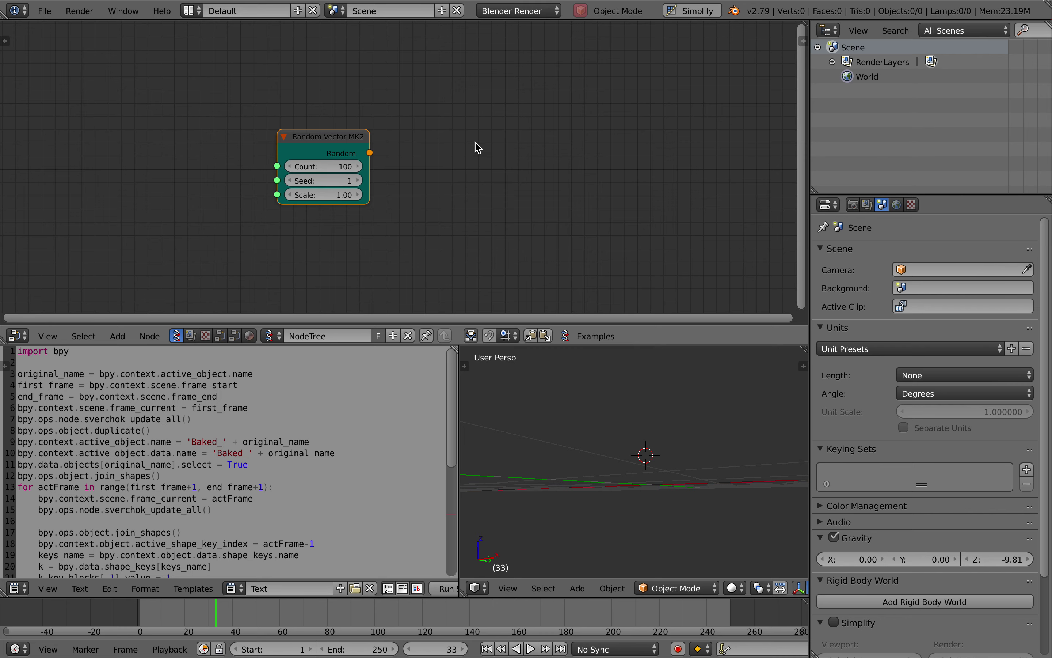
Add a Viewer BMesh node beside Random Vector MK2 and connect the Random output to its vertices.
scroll(479, 148, "up", 1)
scroll(611, 418, "up", 2)
key("shift+a")
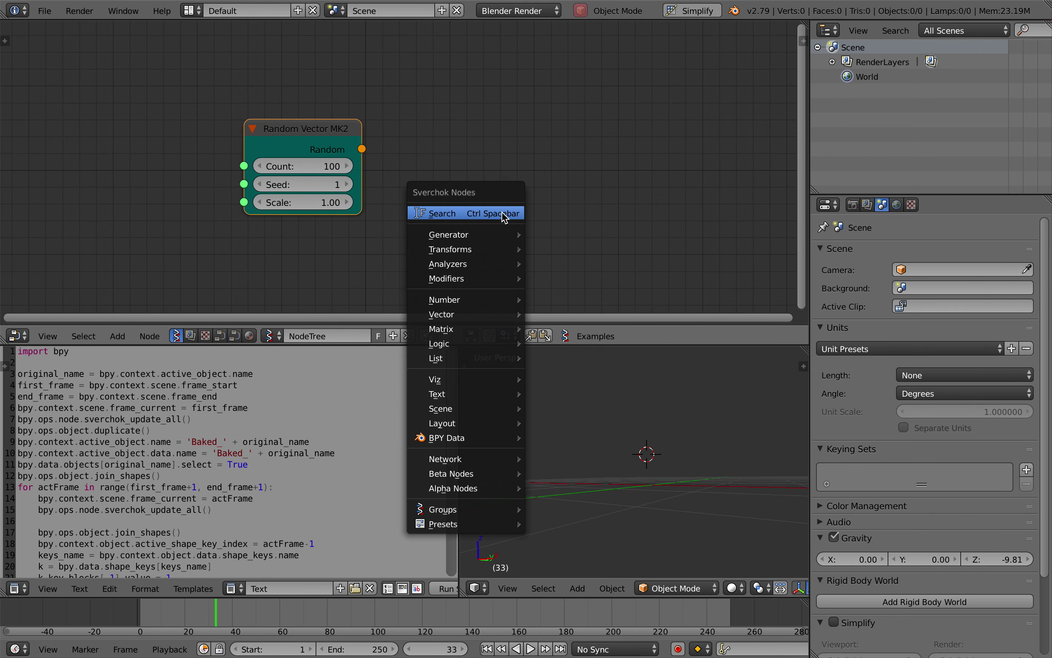
left_click(504, 217)
type("bm")
key("Return")
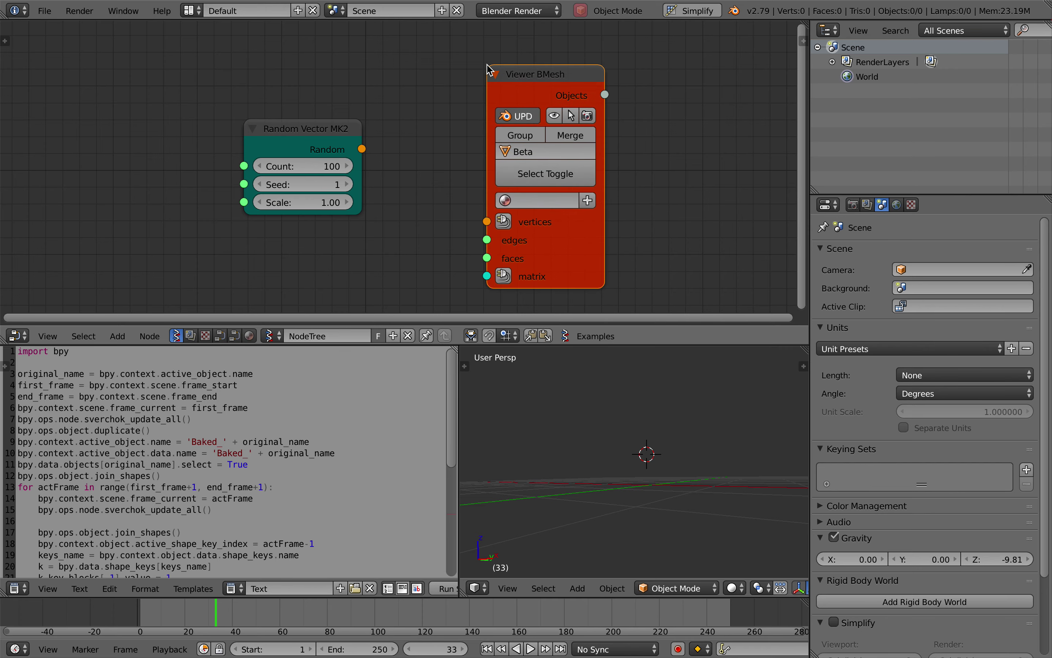
left_click_drag(363, 149, 487, 222)
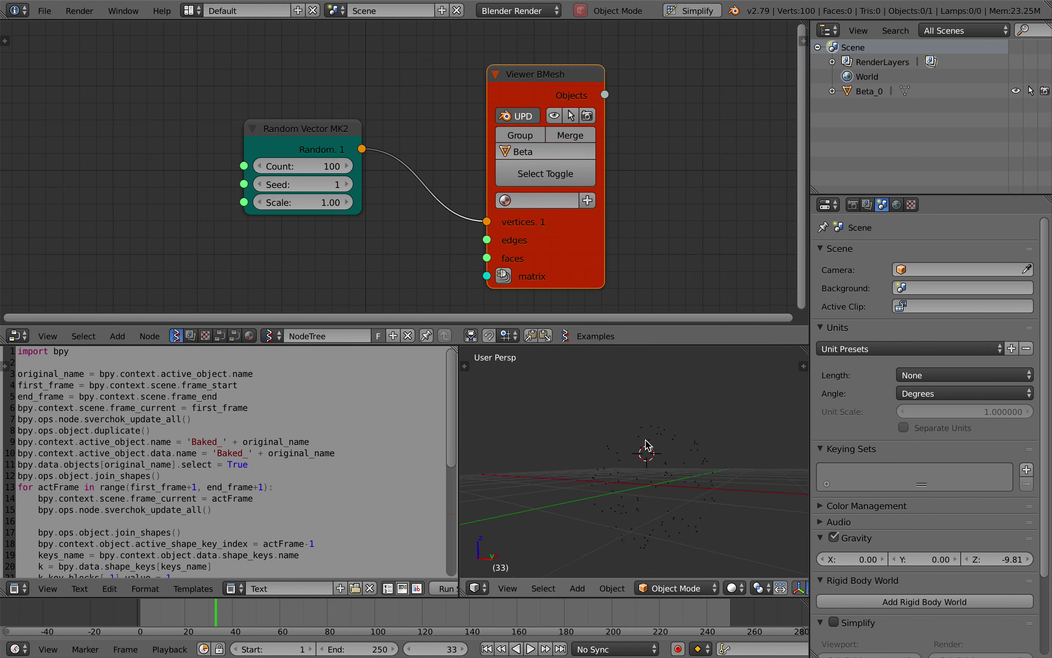
middle_click_drag(654, 469, 744, 453)
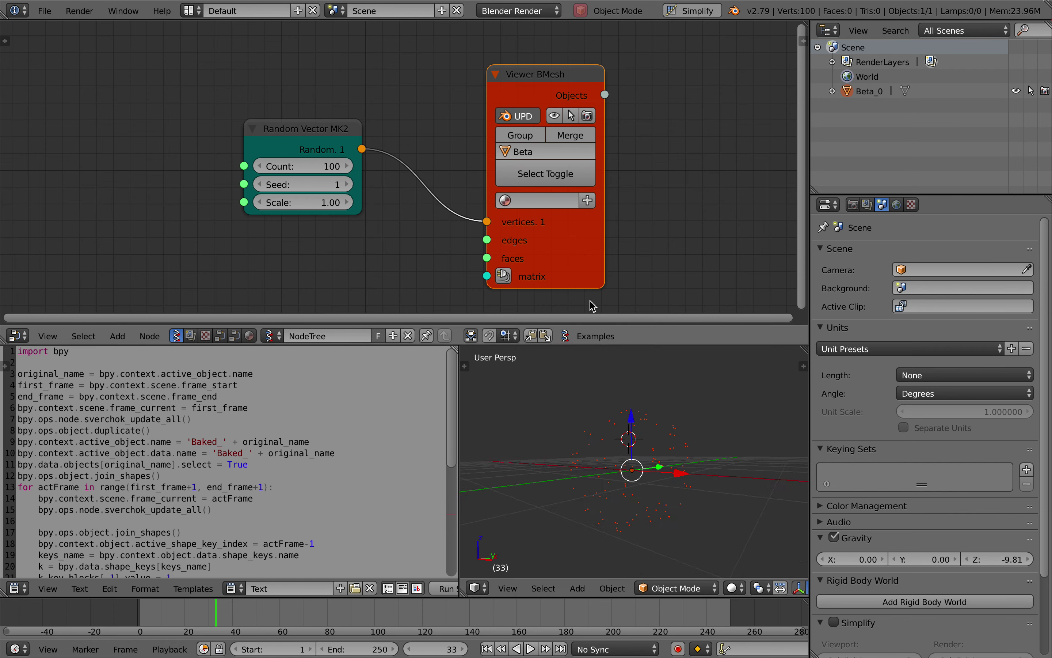
Set Random Vector MK2's Seed to 109 and insert a Randomize input vertices node between it and the Viewer BMesh node.
left_click_drag(565, 241, 614, 170)
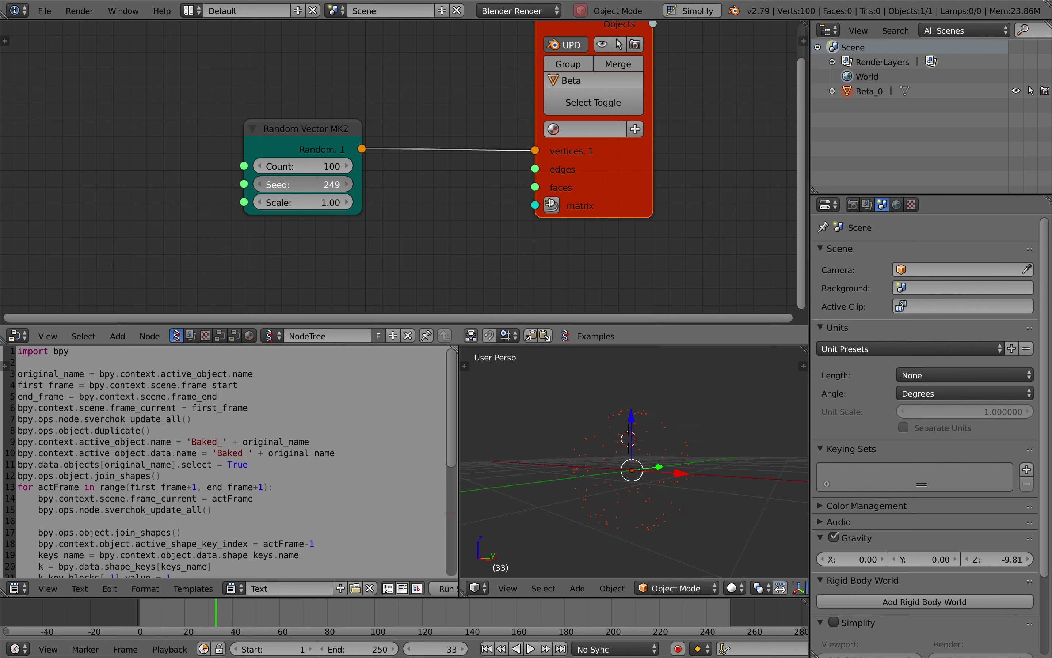
left_click_drag(329, 130, 289, 196)
scroll(282, 182, "up", 6, "ctrl")
key("alt+space")
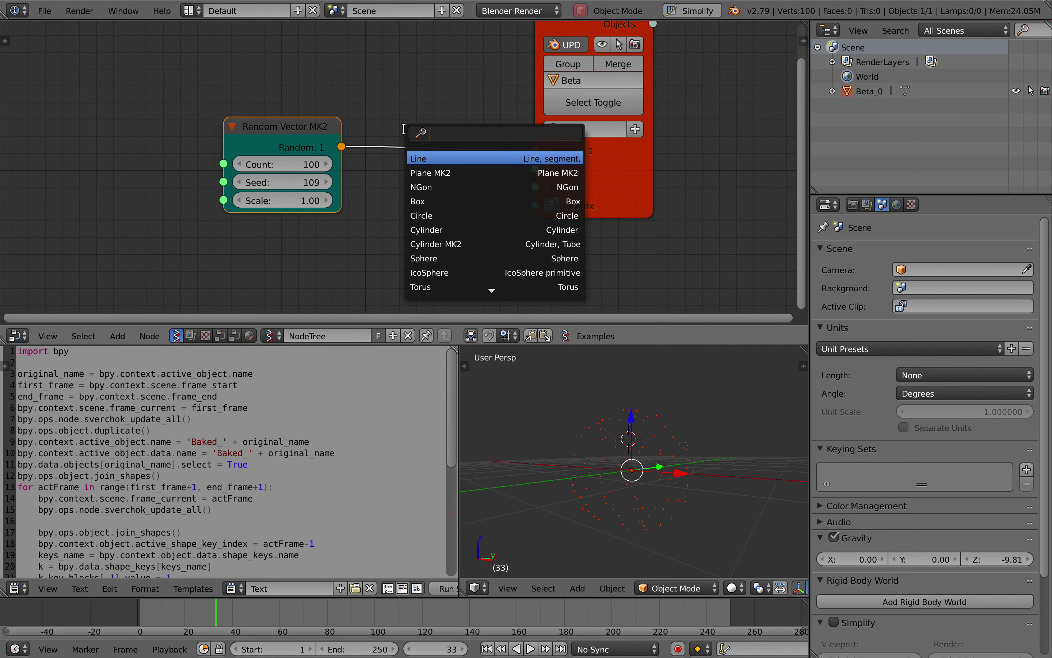
type("randomize")
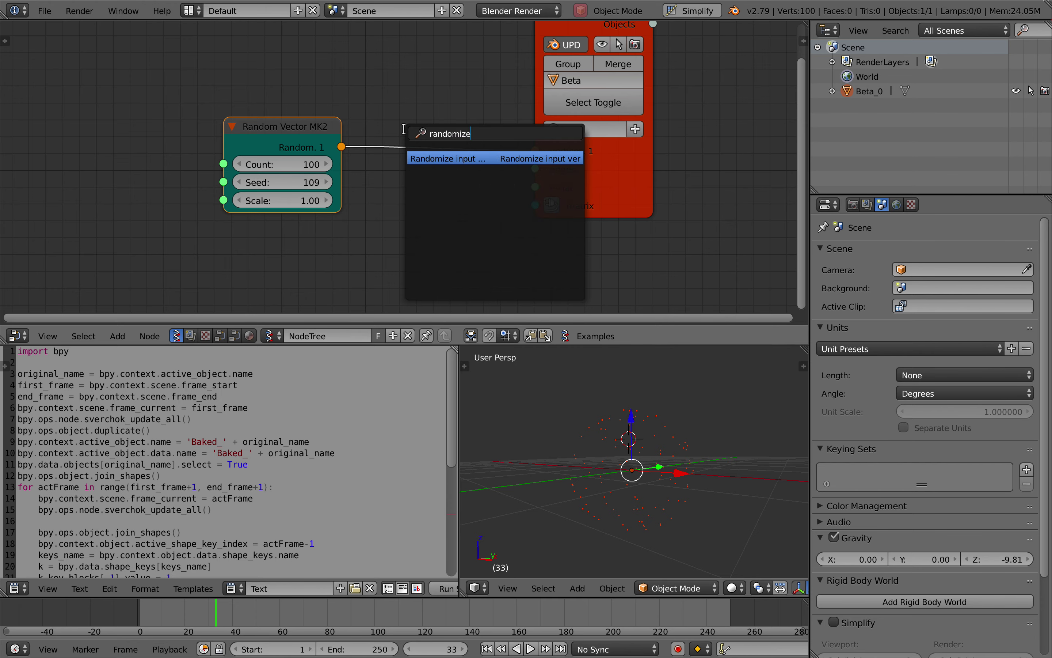
key("Return")
left_click(407, 130)
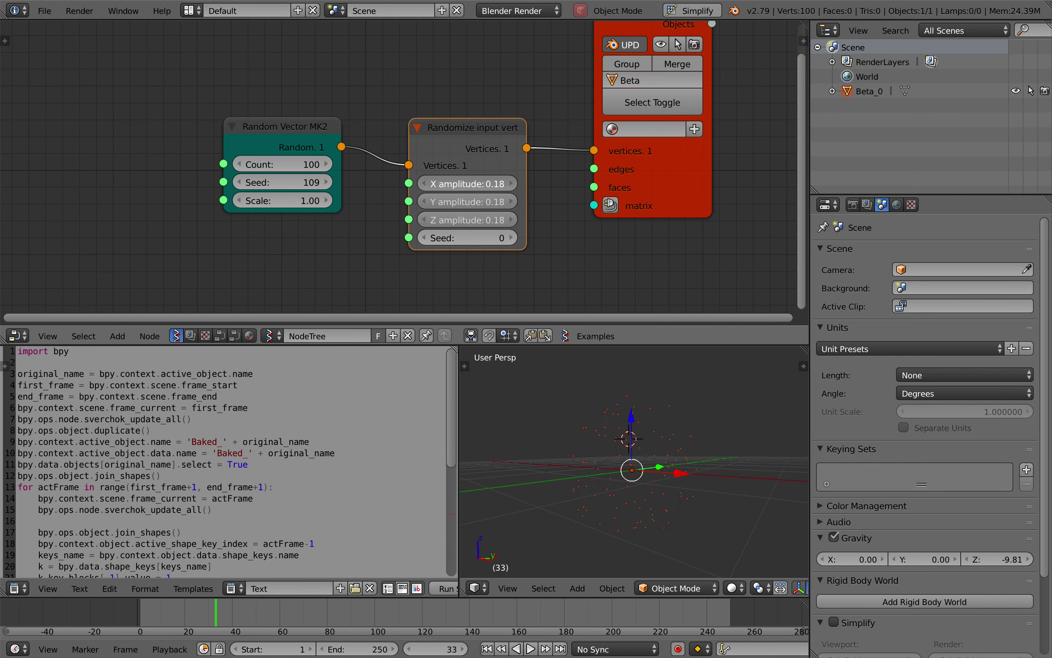
Set the randomize node's X, Y and Z amplitudes to 0.54 and its Seed to 24.
left_click_drag(468, 184, 476, 184)
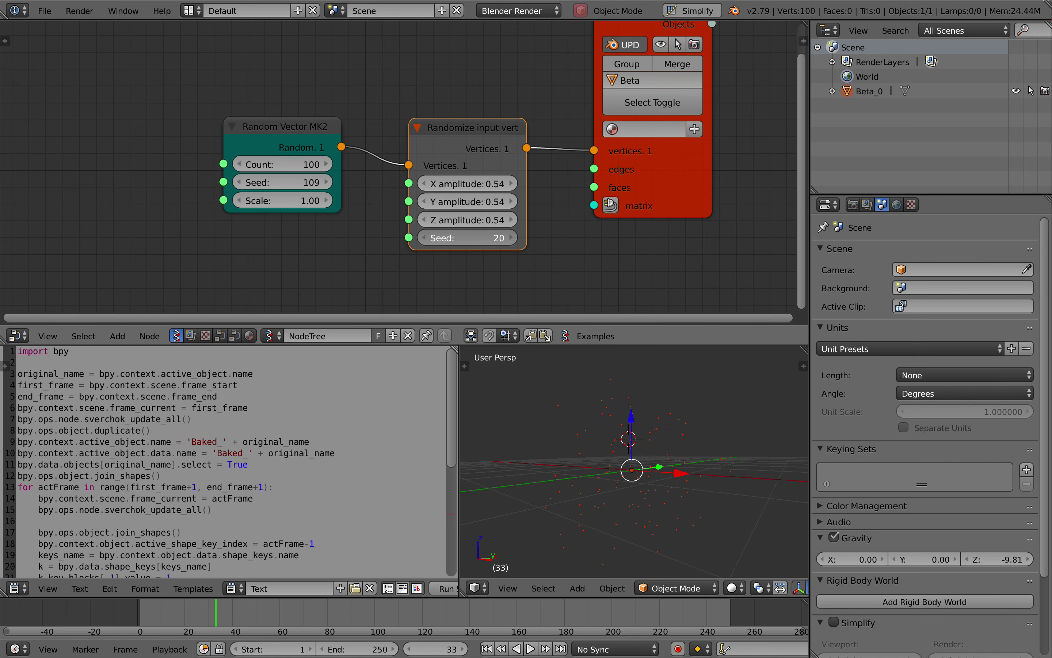
left_click_drag(460, 237, 469, 238)
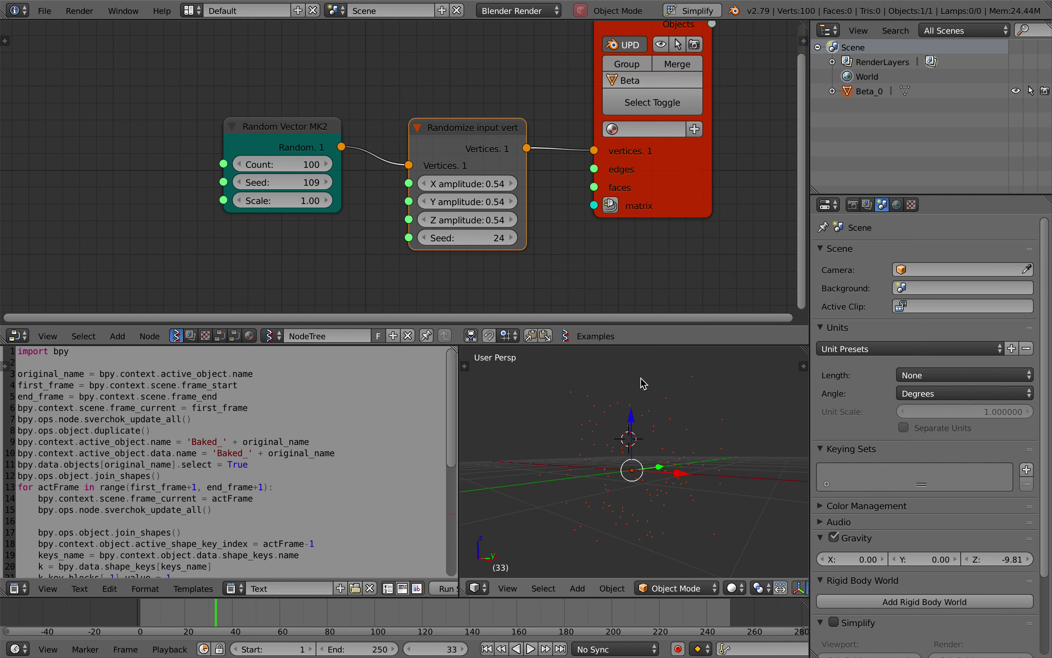
middle_click_drag(655, 407, 657, 420)
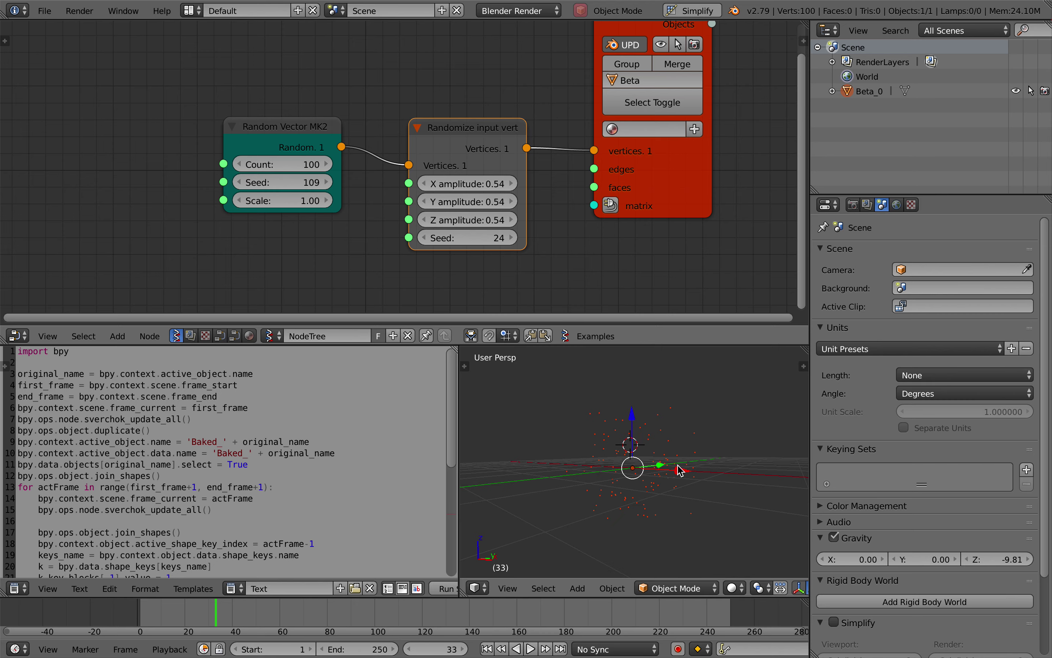
Add a Frame info node below Random Vector MK2 and connect Current Frame to the randomize node's Seed.
key("ctrl+s")
key("alt+space")
type("fra")
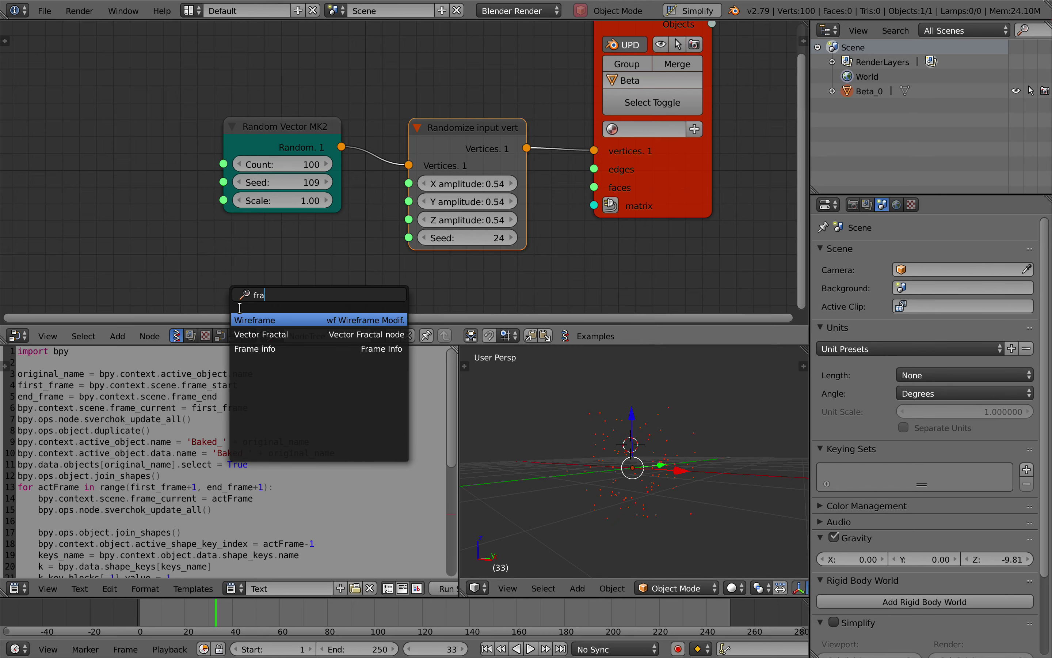
key("Down")
key("Down")
key("Return")
left_click(210, 252)
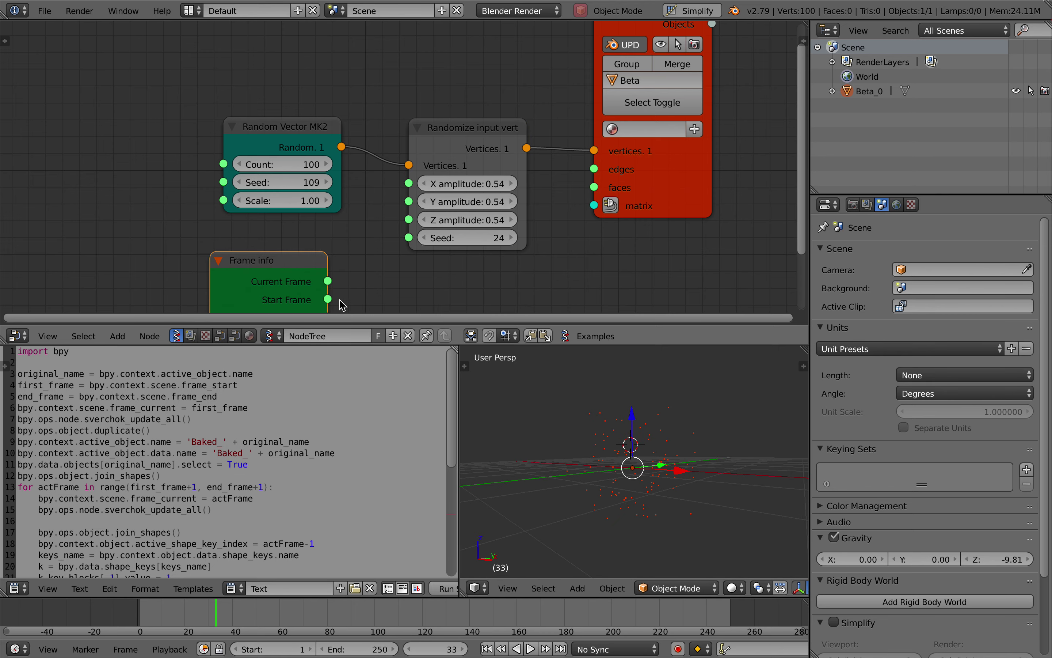
left_click_drag(329, 281, 409, 237)
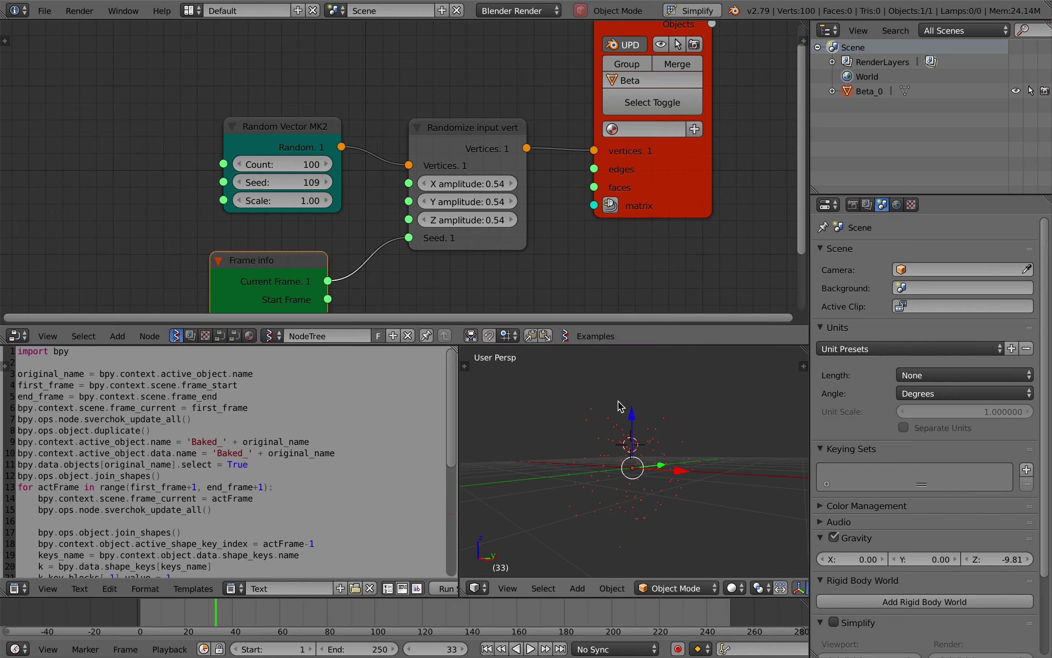
Select the Beta_0 point object and run the baking script on it.
right_click(648, 446)
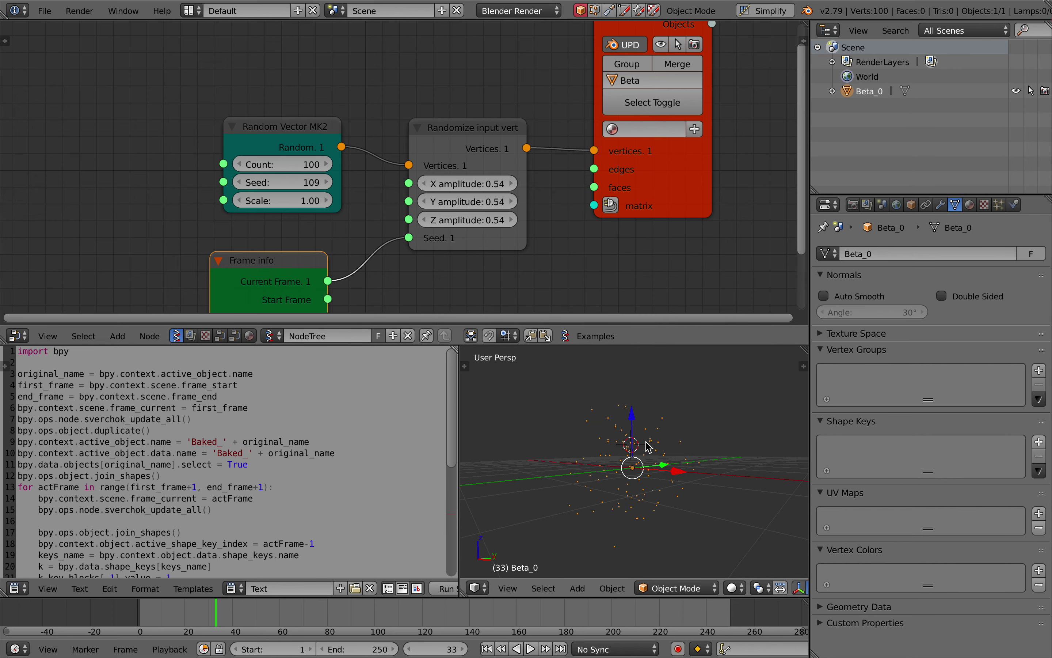
left_click(444, 588)
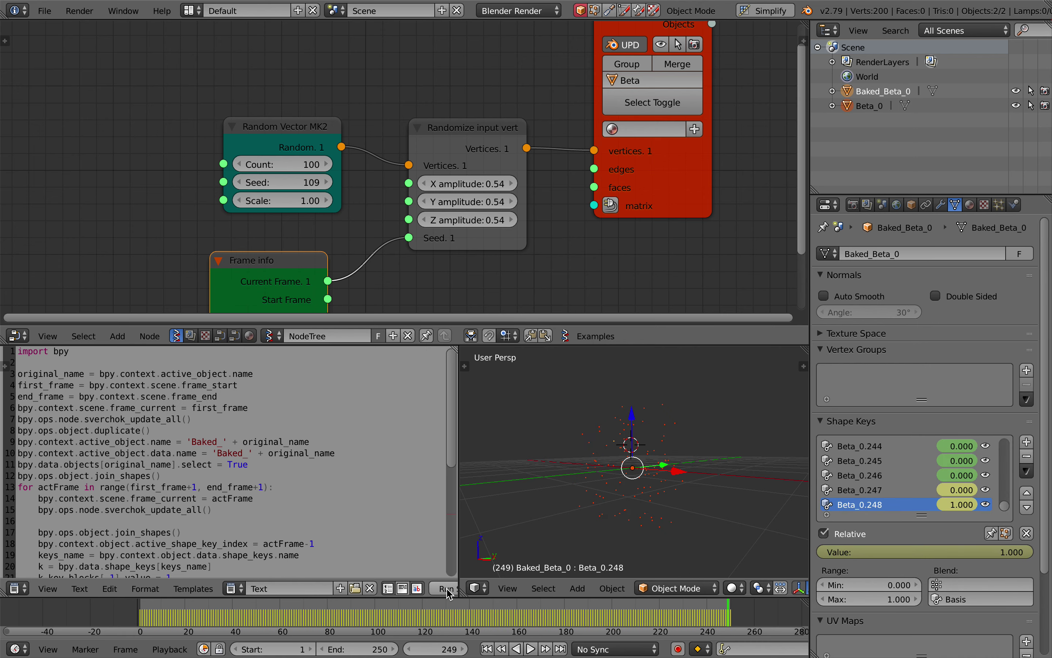
key("a")
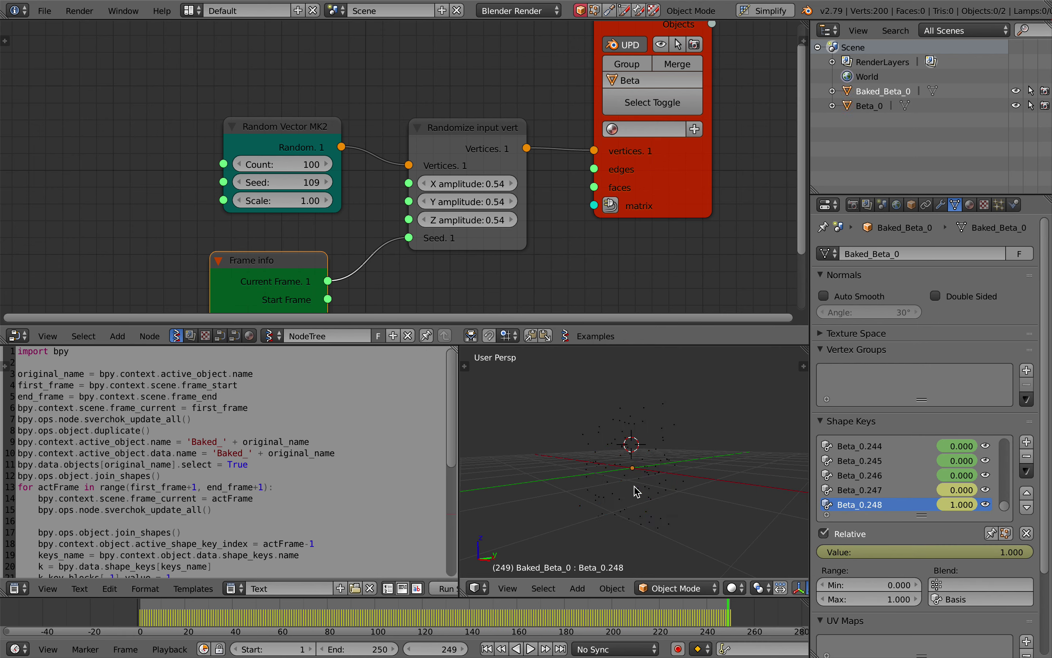
Hide the Viewer BMesh node's object, turn off the node's updating, and select the baked mesh.
left_click(661, 44)
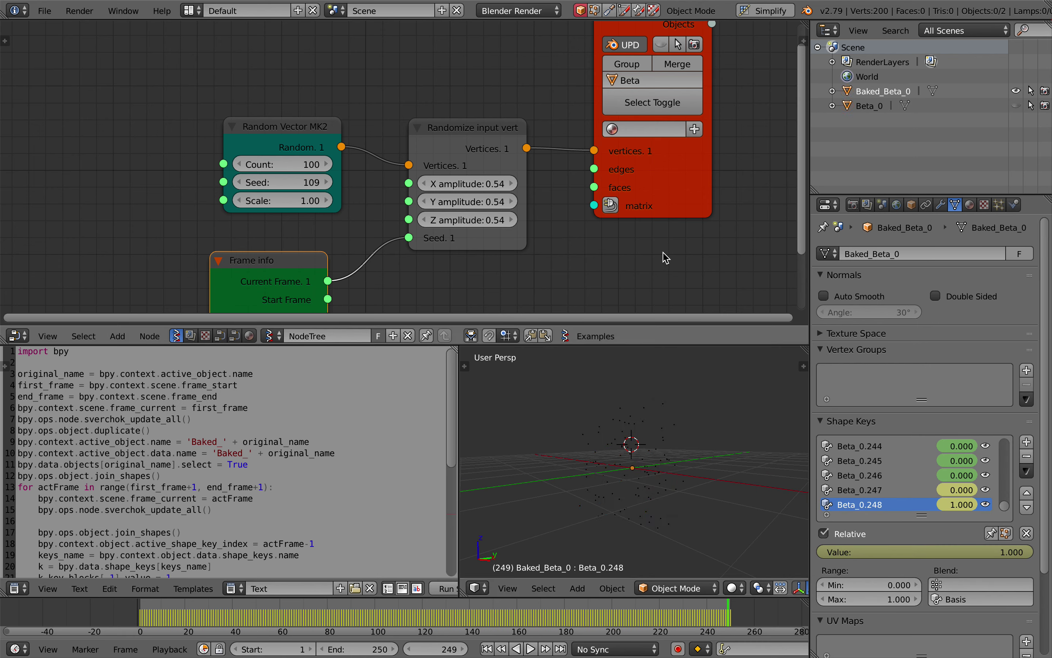
key("a")
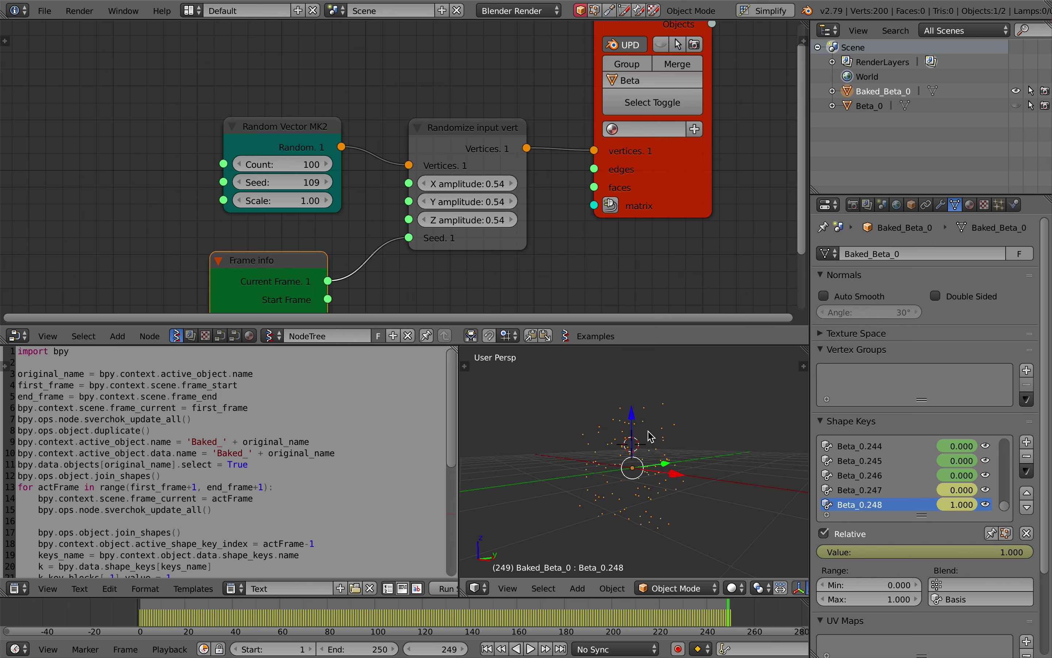
left_click(624, 44)
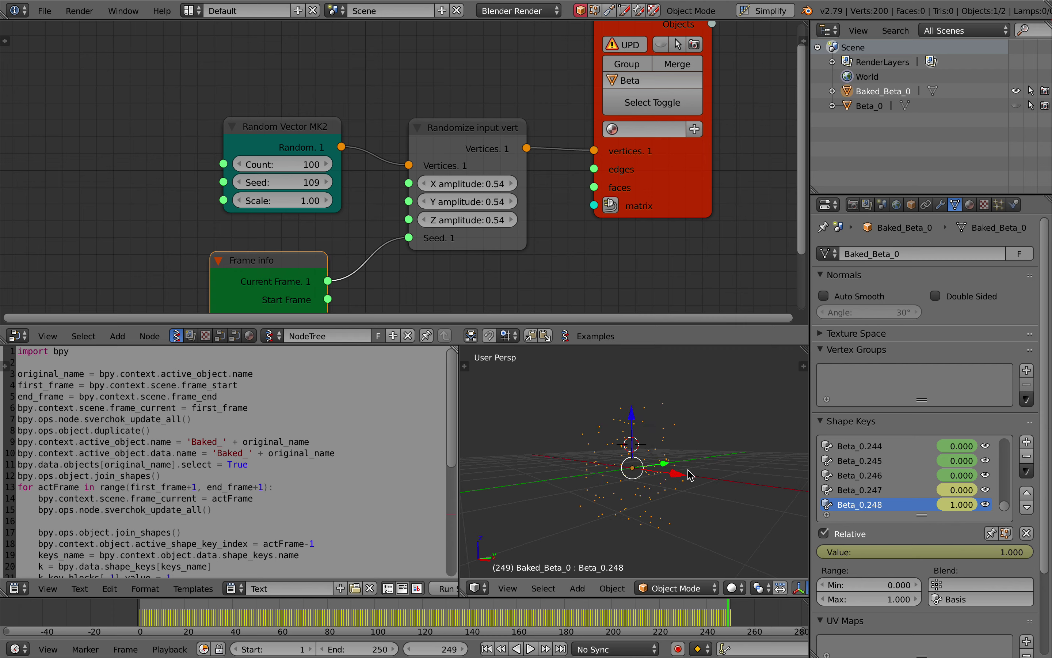
Preview the baked point animation in playback and stop it.
key("alt+a")
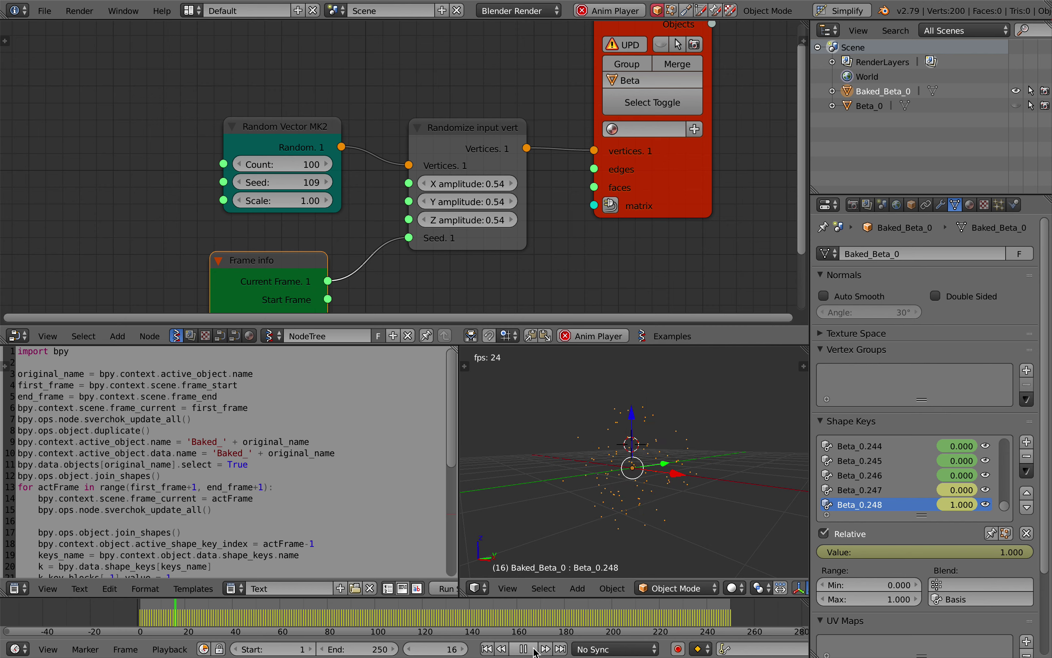
key("alt+a")
key("alt+a")
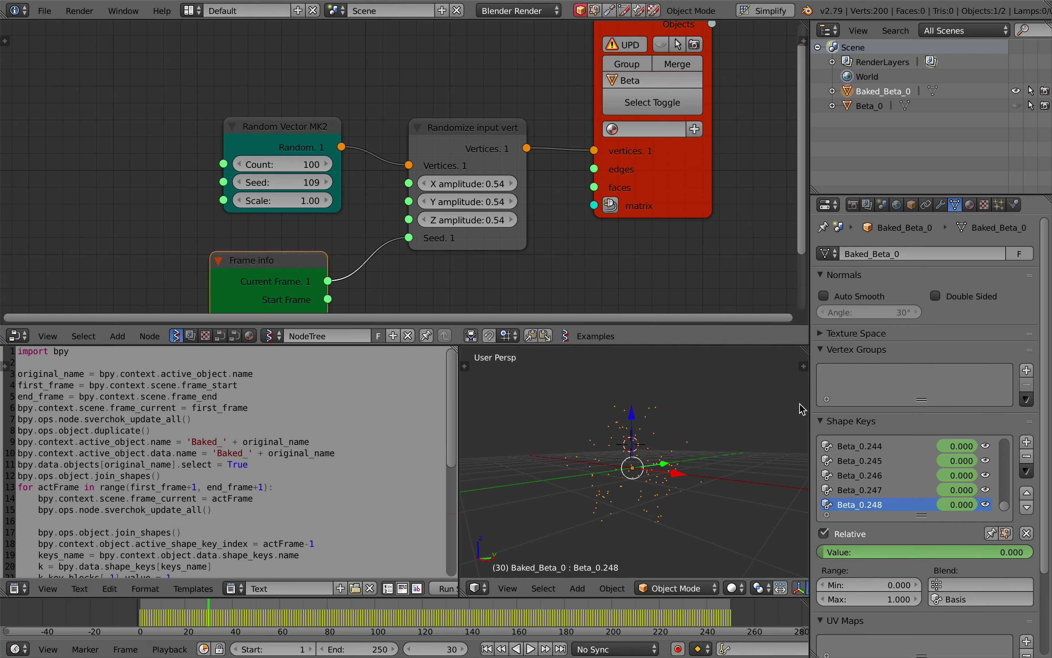
scroll(697, 531, "up", 2)
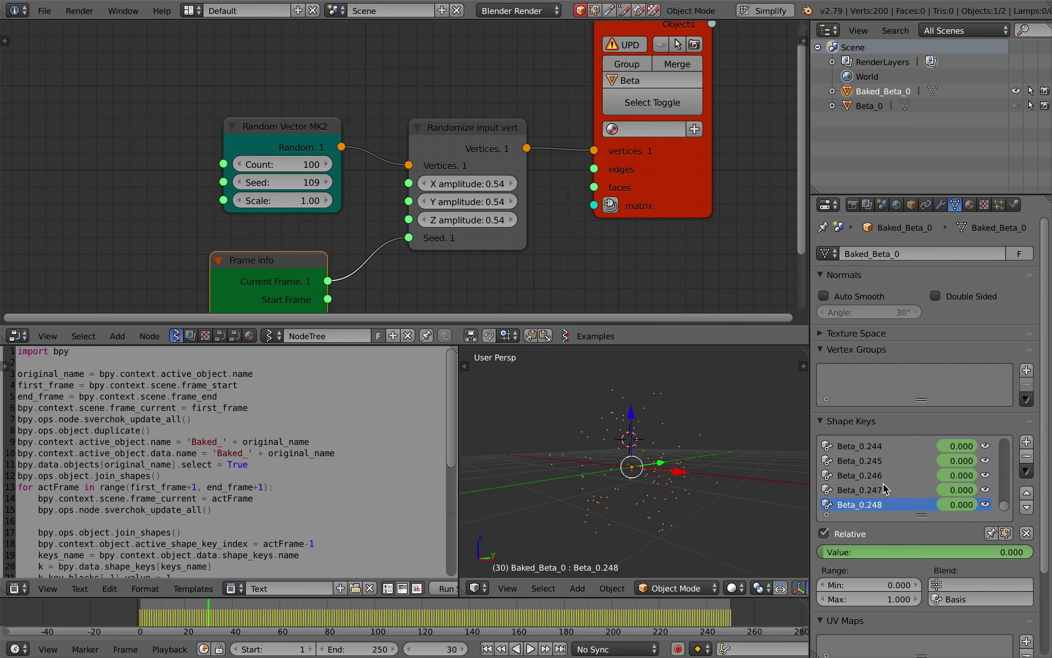
Turn off Relative for Baked_Beta_0's shape keys and drive Evaluation Time with the expression #frame.
left_click(824, 534)
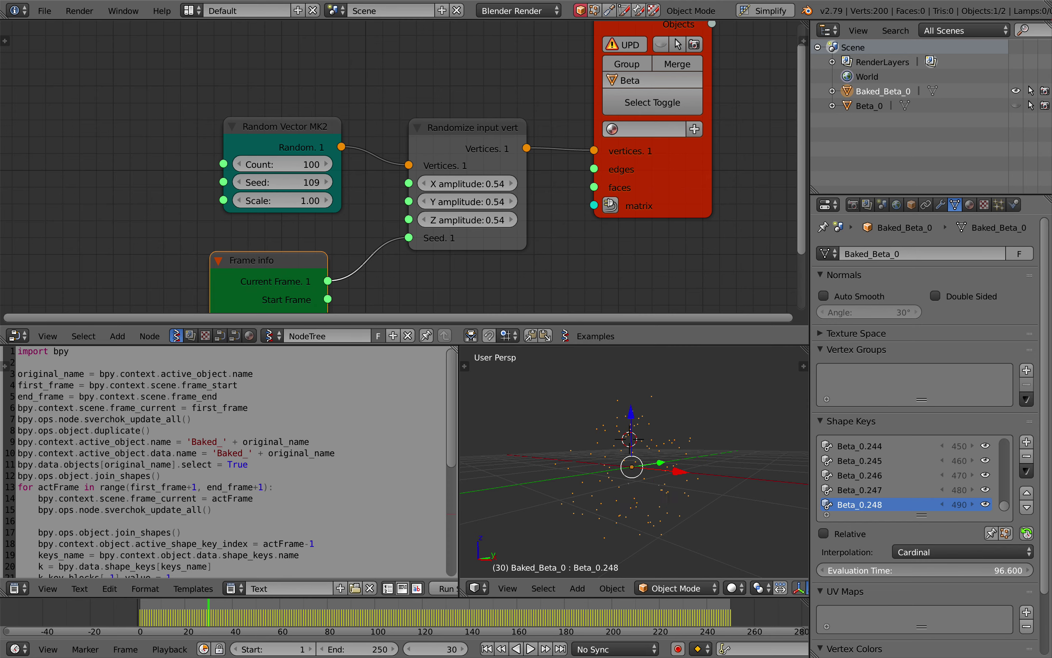
left_click_drag(885, 577, 885, 576)
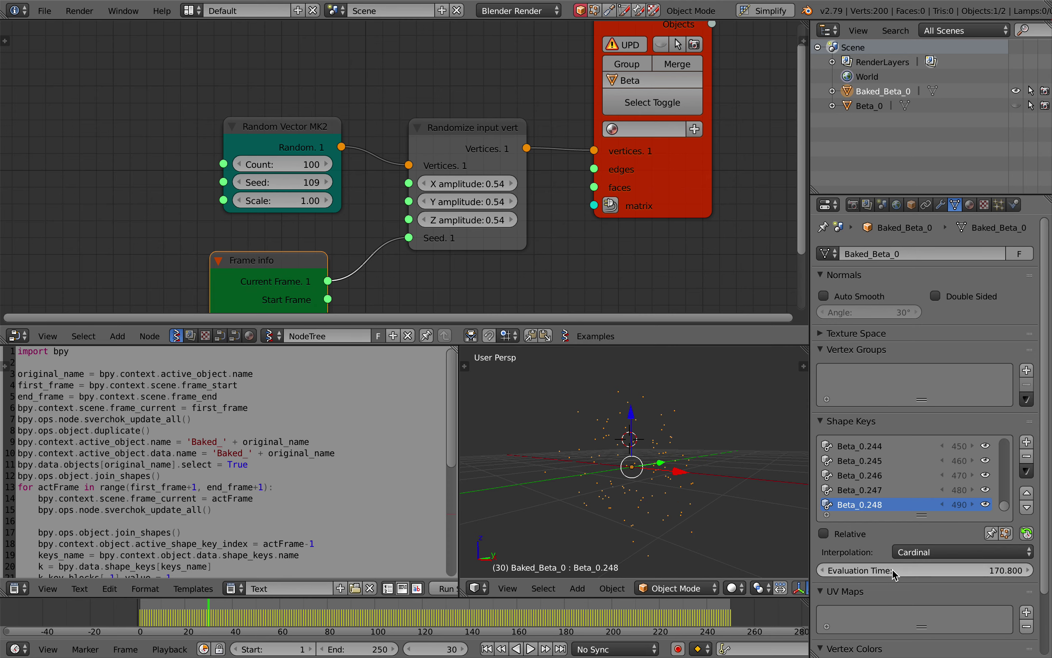
double_click(891, 570)
key("BackSpace")
key("BackSpace")
key("BackSpace")
key("BackSpace")
key("BackSpace")
type("#frame")
key("Return")
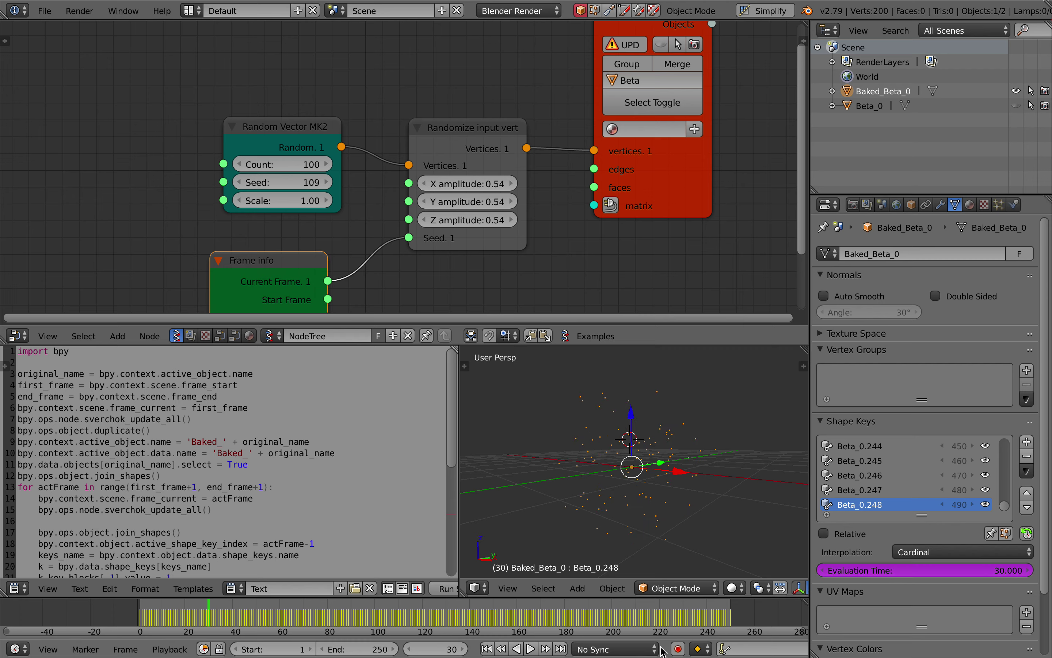
Start playback of the driven animation and delete all nodes from the node tree.
left_click(531, 649)
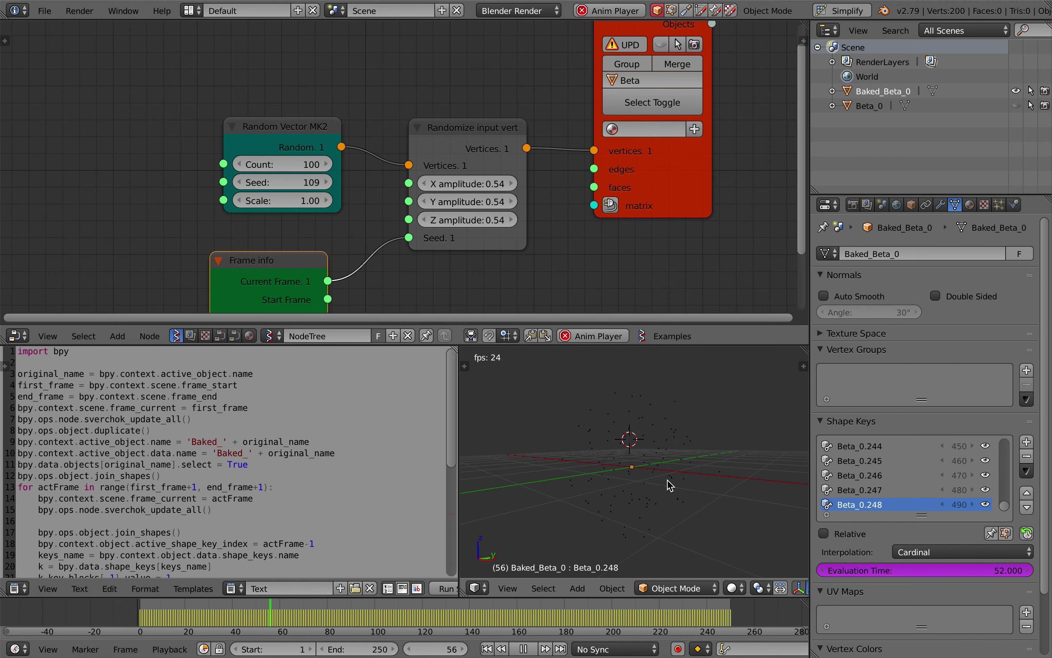
middle_click_drag(602, 263, 592, 260)
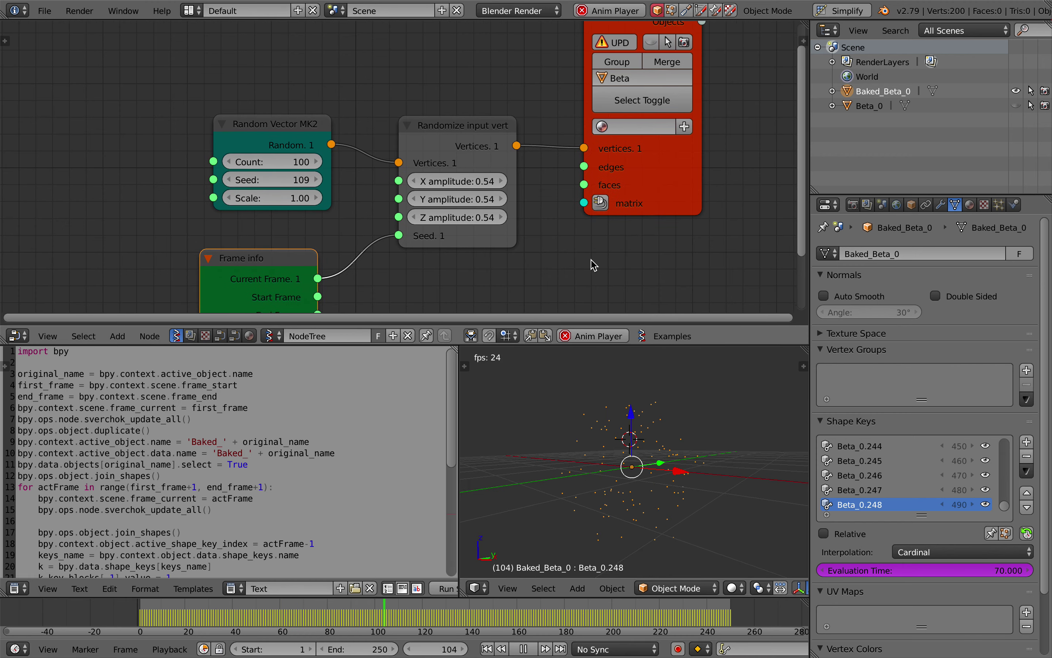
key("a")
key("a")
key("x")
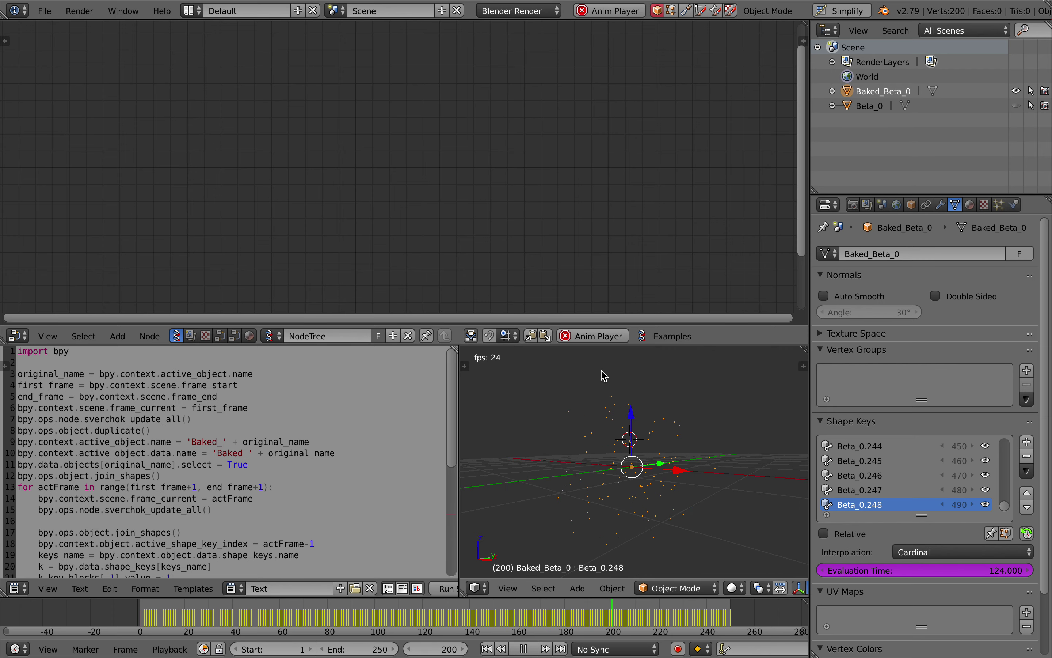
Delete the leftover Beta_0 object from the scene and select Baked_Beta_0.
left_click(865, 105)
right_click(848, 107)
left_click(848, 109)
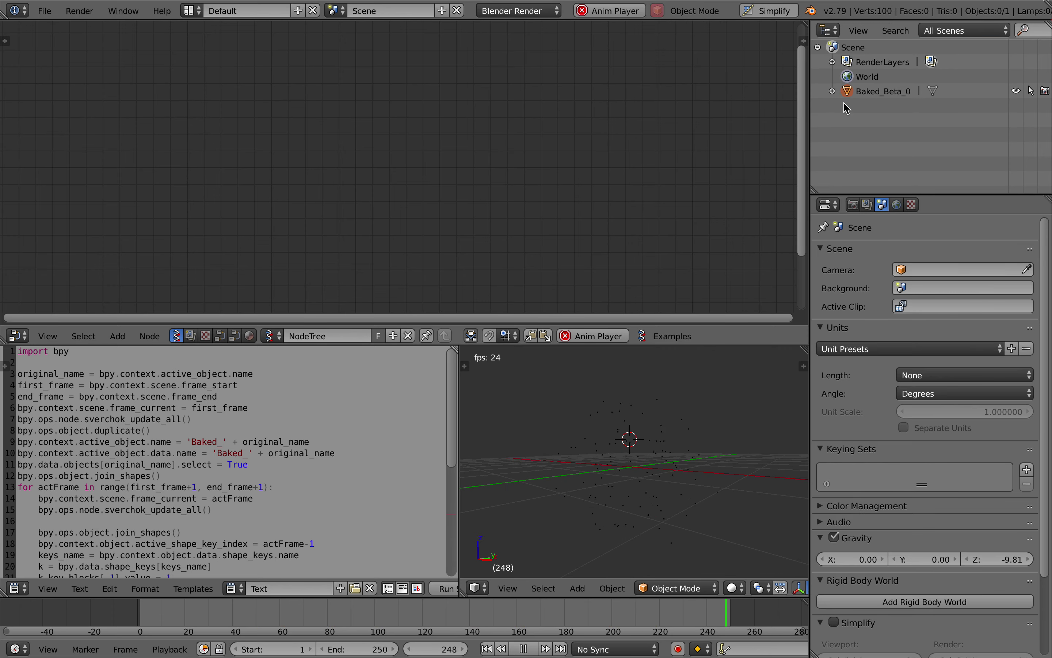
right_click(620, 416)
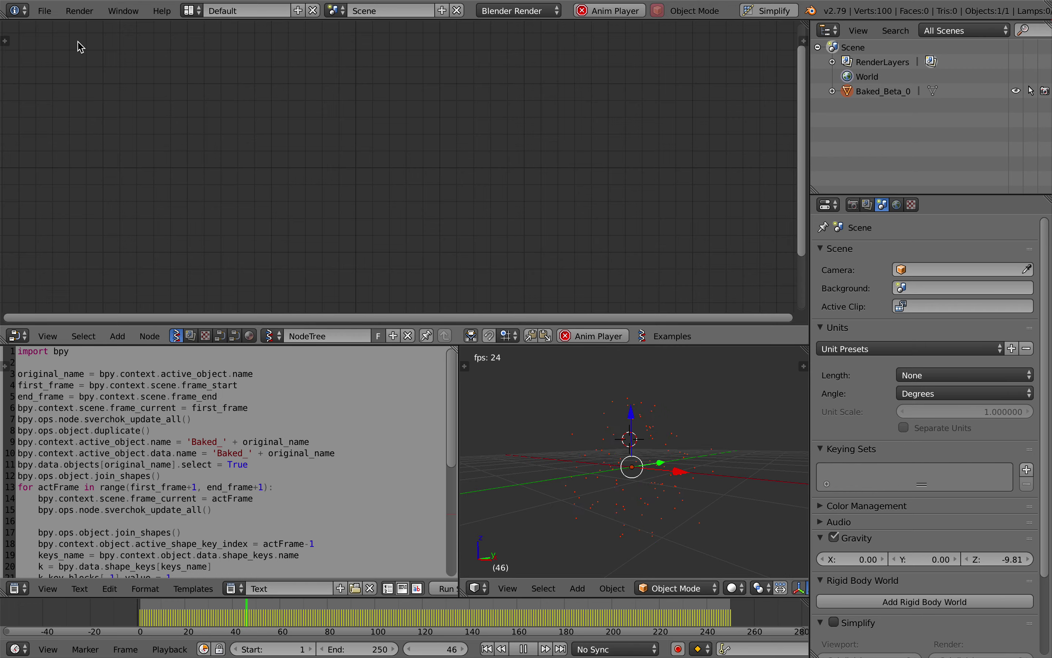
Save the project as a new file, incrementing the number in sv_shapekeysbaker_002.blend by one.
left_click(45, 10)
left_click(66, 133)
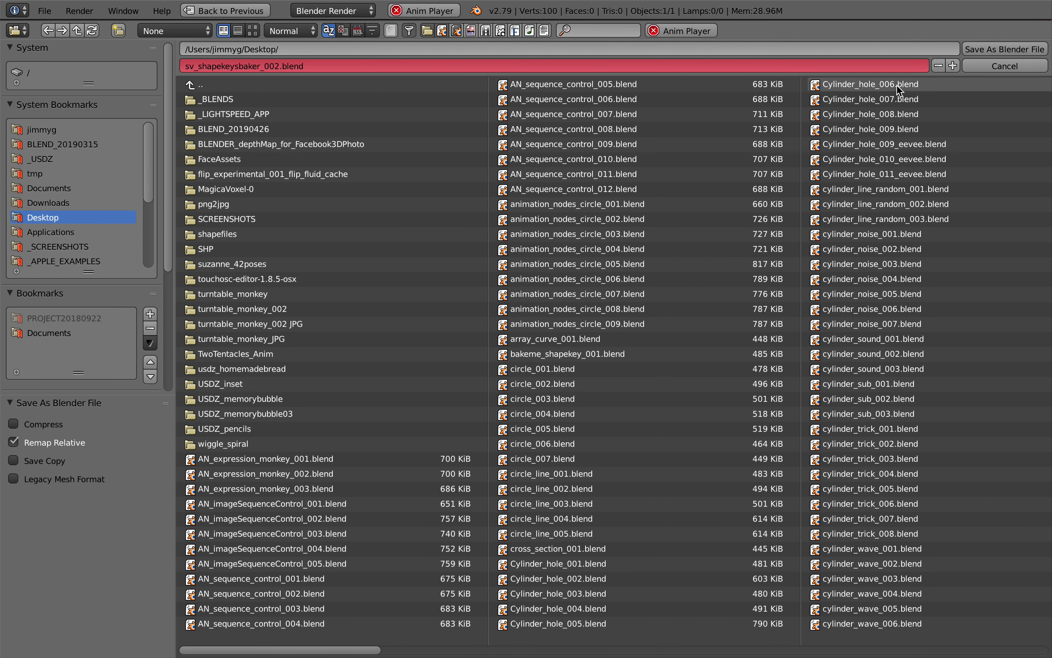
left_click(954, 65)
left_click(1005, 48)
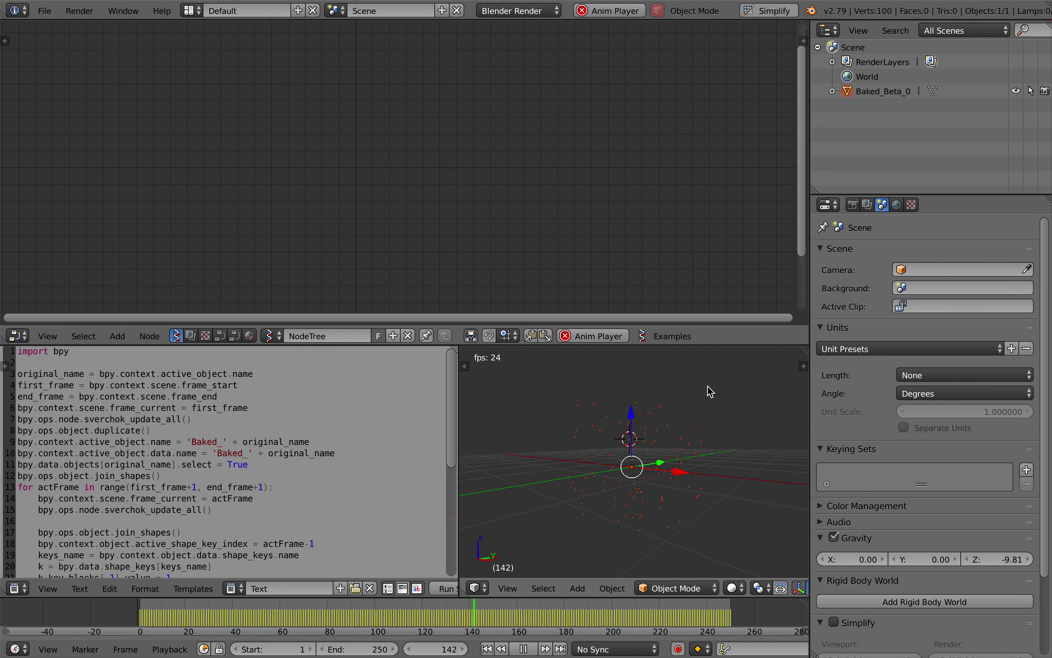
Add an Objects in mk3 node, load Baked_Beta_0 into it from the selection, and enable Post.
key("shift+a")
left_click(241, 158)
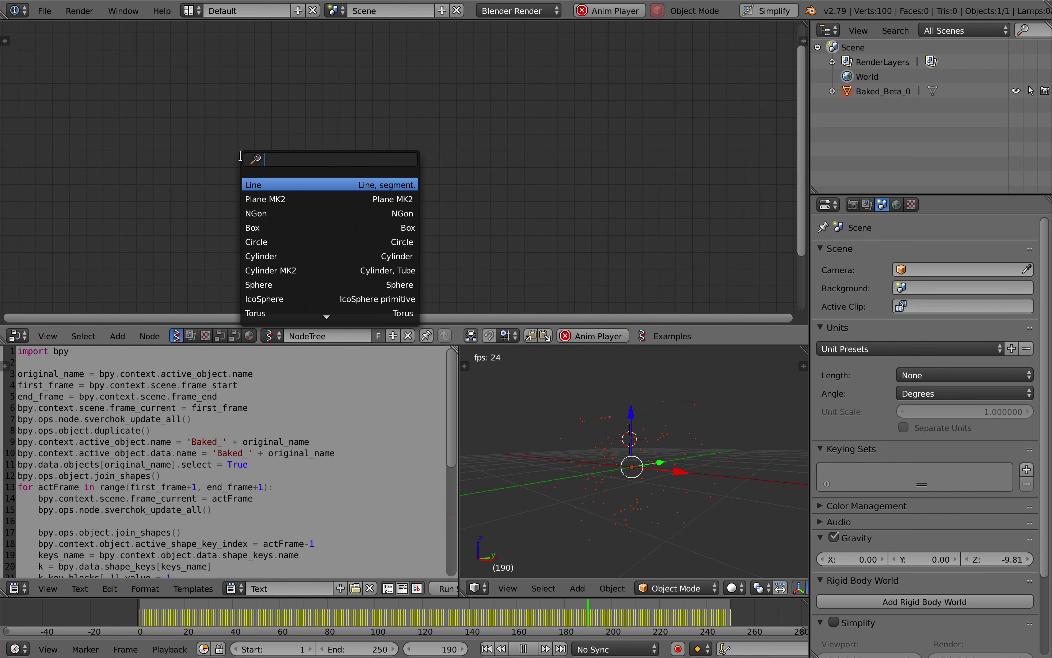
type("objects in")
key("Return")
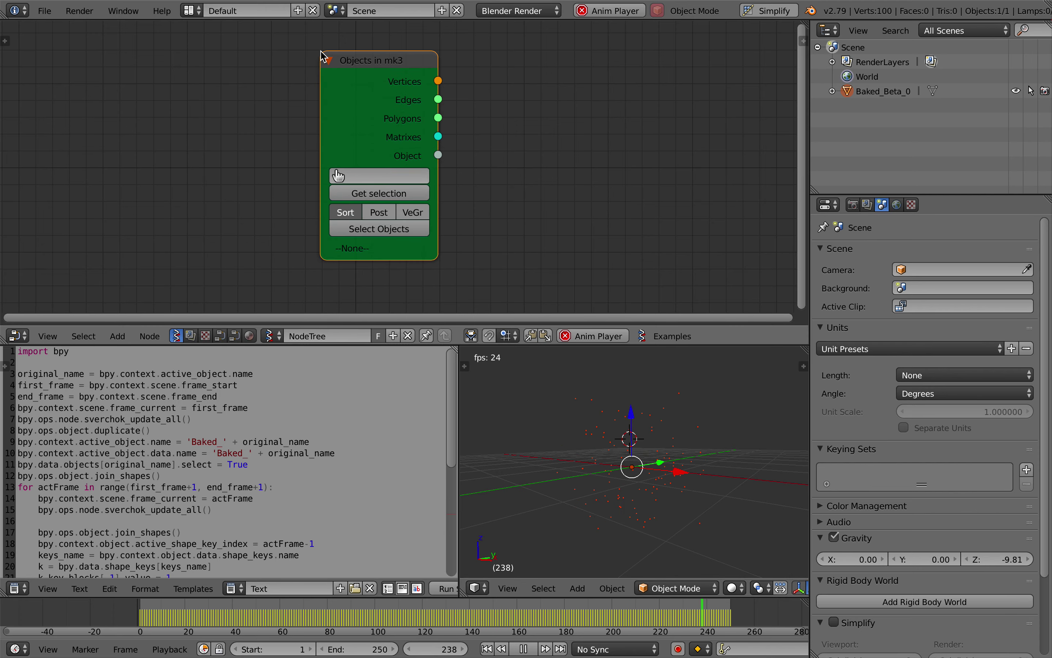
left_click(322, 56)
left_click(379, 192)
left_click(385, 213)
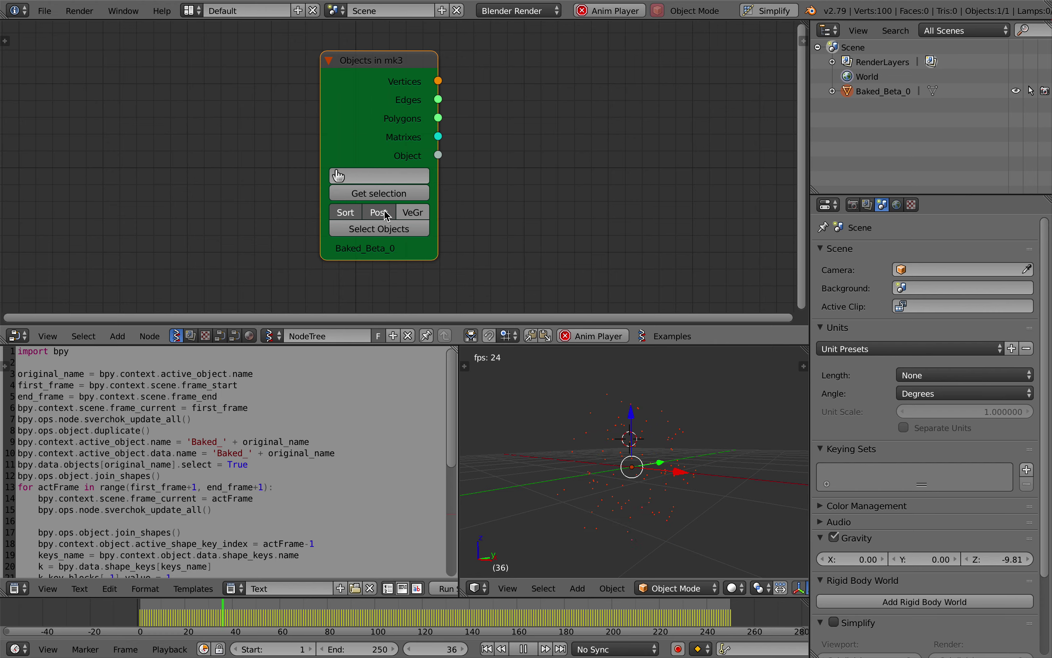
left_click_drag(395, 134, 342, 160)
Try to add a Metaball node beside the Objects in mk3 node.
key("shift+a")
left_click(526, 133)
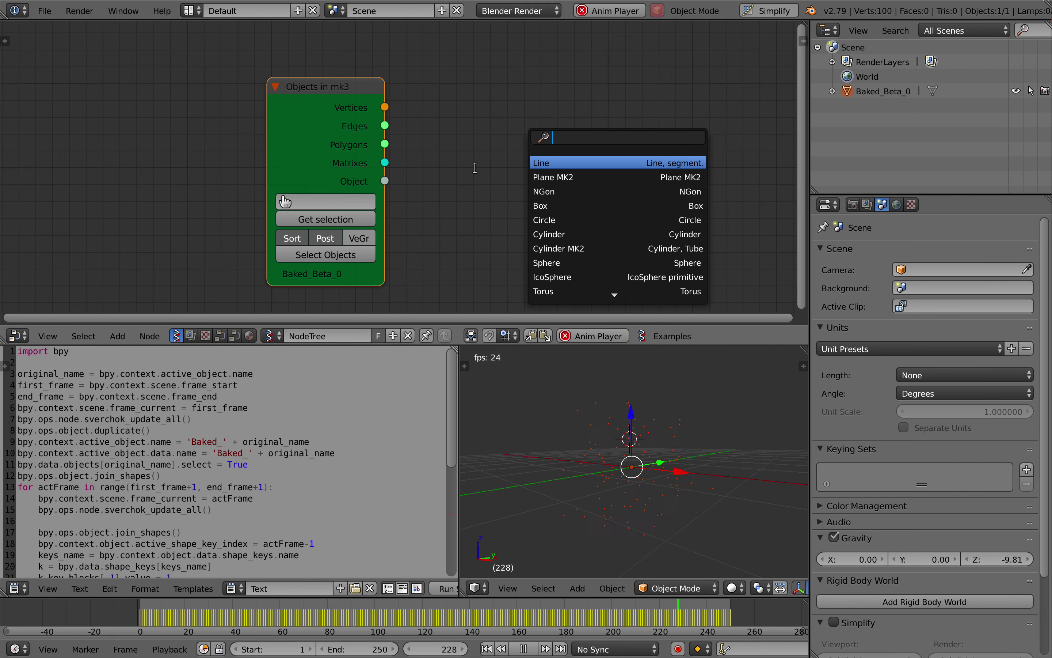
type("metaball")
key("Return")
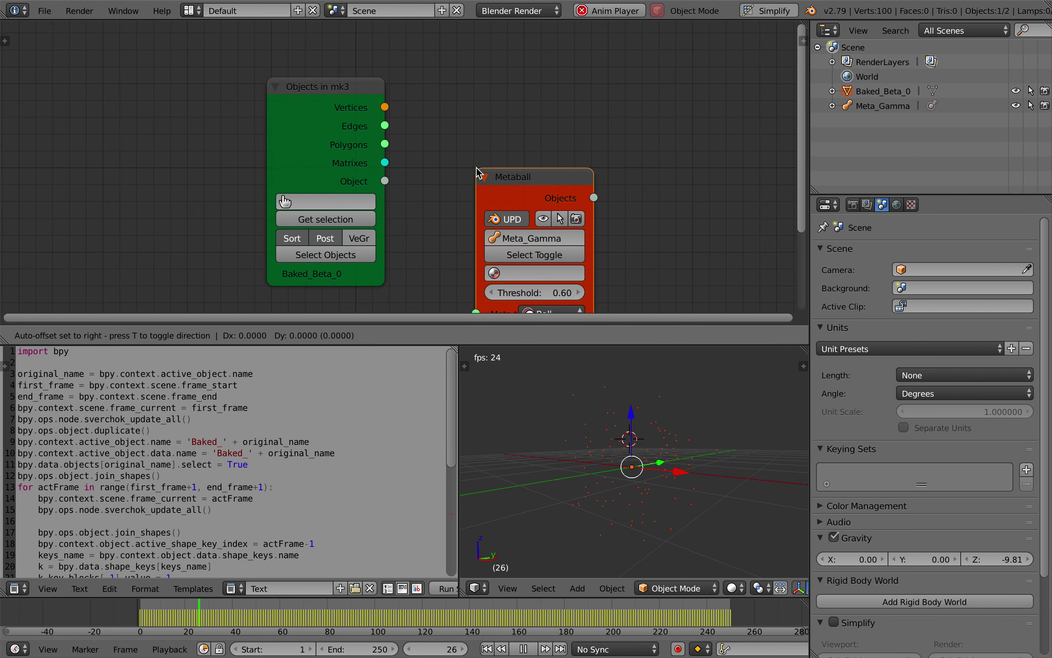
Add a Metaball Lite node beside the Objects in mk3 node.
key("alt+space")
type("metba")
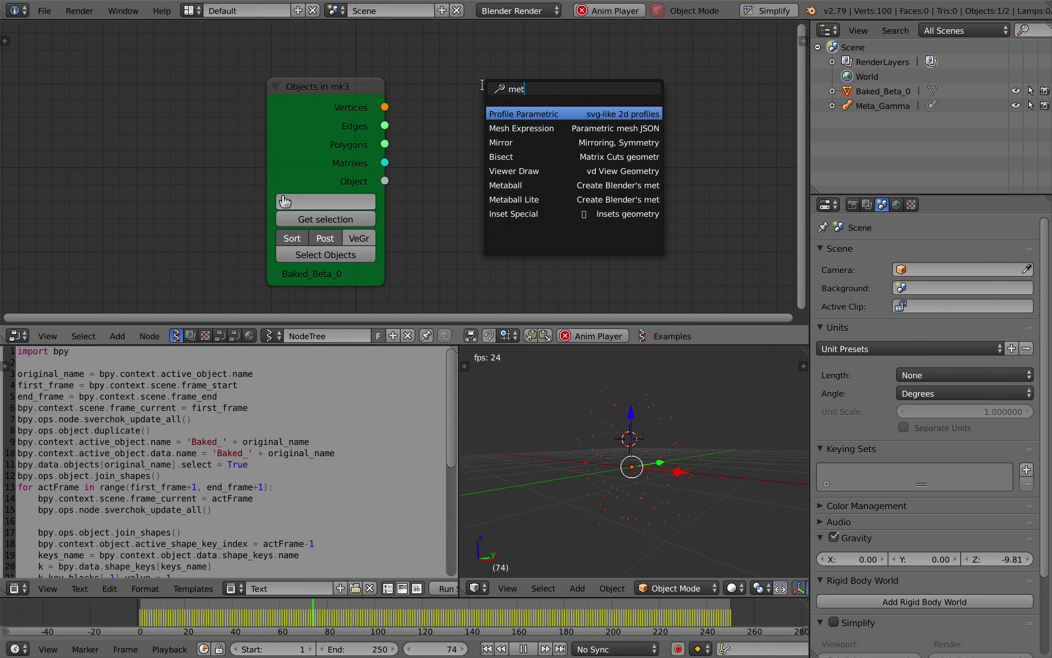
key("BackSpace")
key("BackSpace")
type("al")
key("BackSpace")
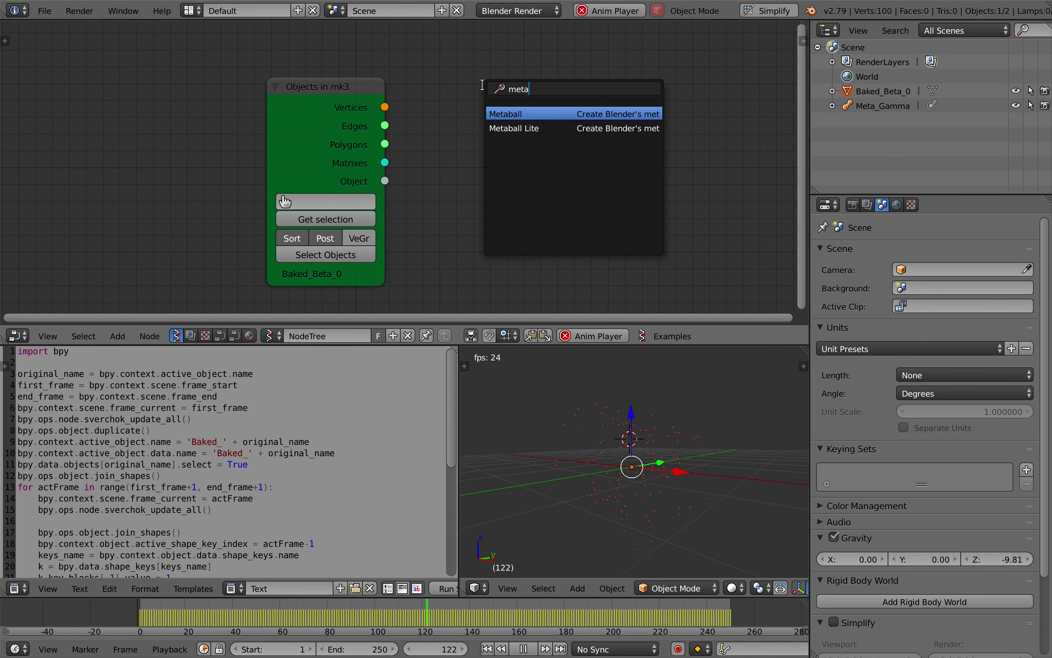
key("Down")
key("Return")
left_click(486, 90)
Add a Ball metaball to the scene and assign Mball as the Meta object of the Metaball Lite node.
key("shift+a")
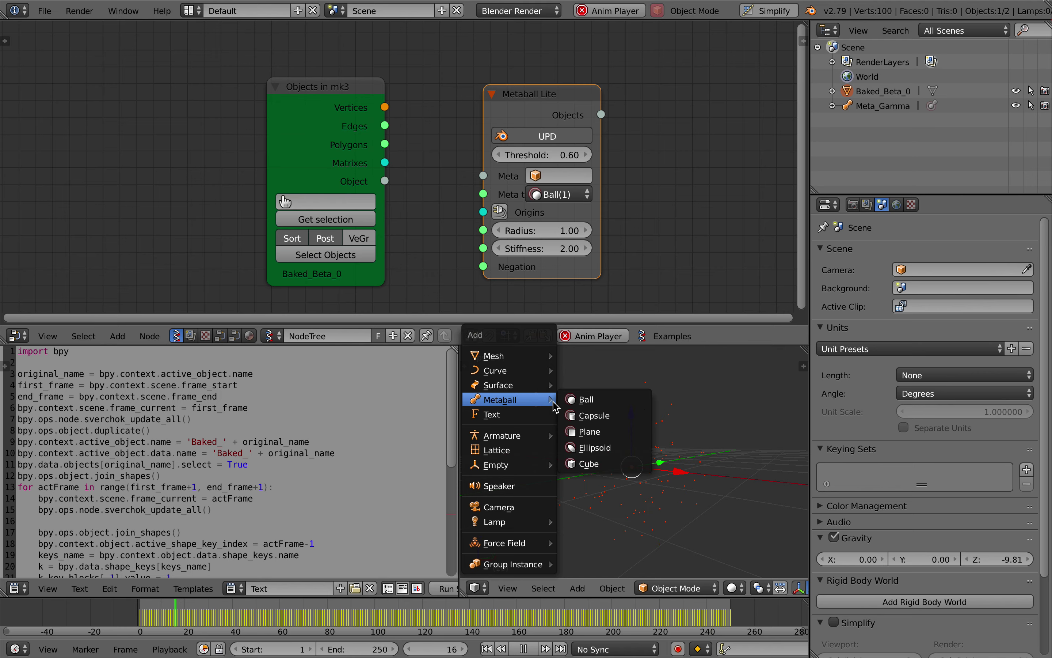
left_click(579, 406)
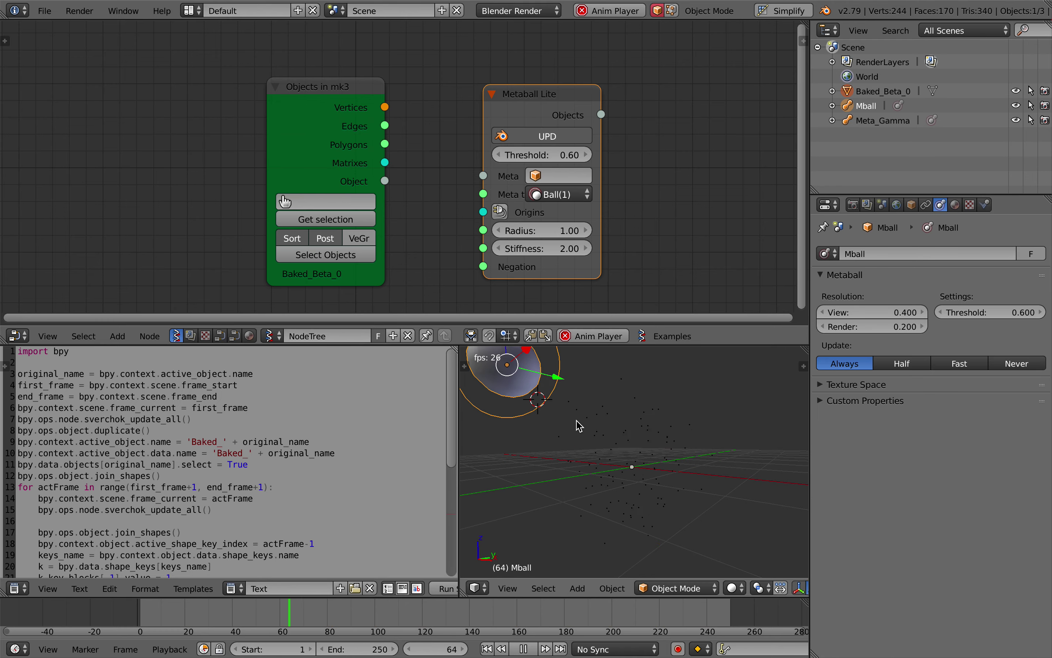
left_click(555, 185)
left_click(543, 215)
Link the Objects in mk3 Vertices output to Metaball Lite's Origins, and set its Threshold to 0.90 and Radius to 0.64.
left_click_drag(385, 108, 483, 212)
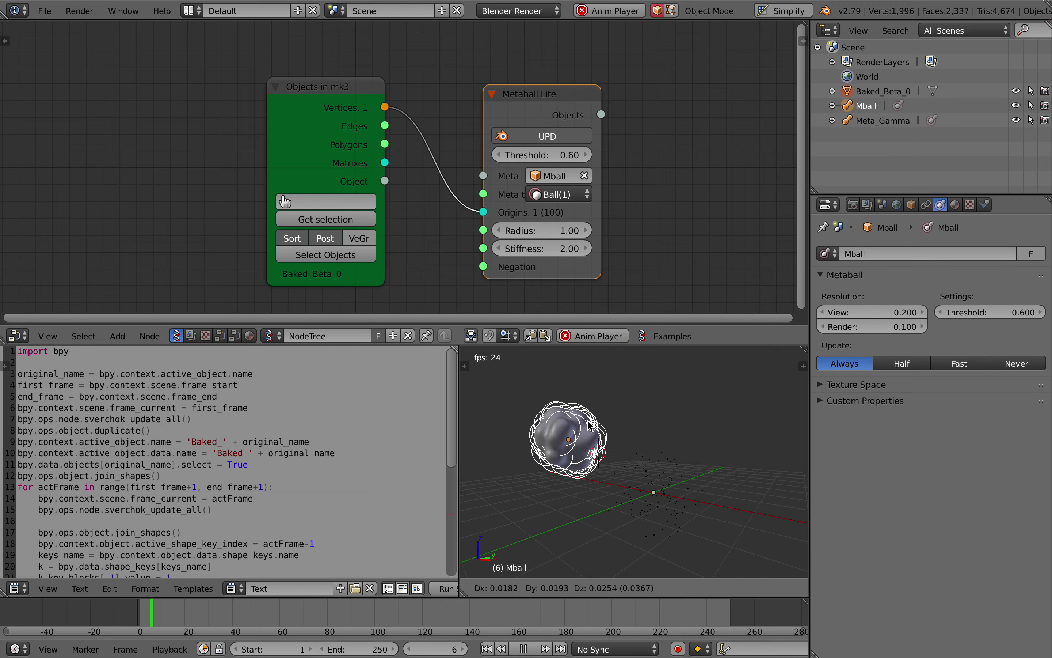
middle_click_drag(590, 409, 590, 450)
scroll(588, 450, "up", 2)
key("a")
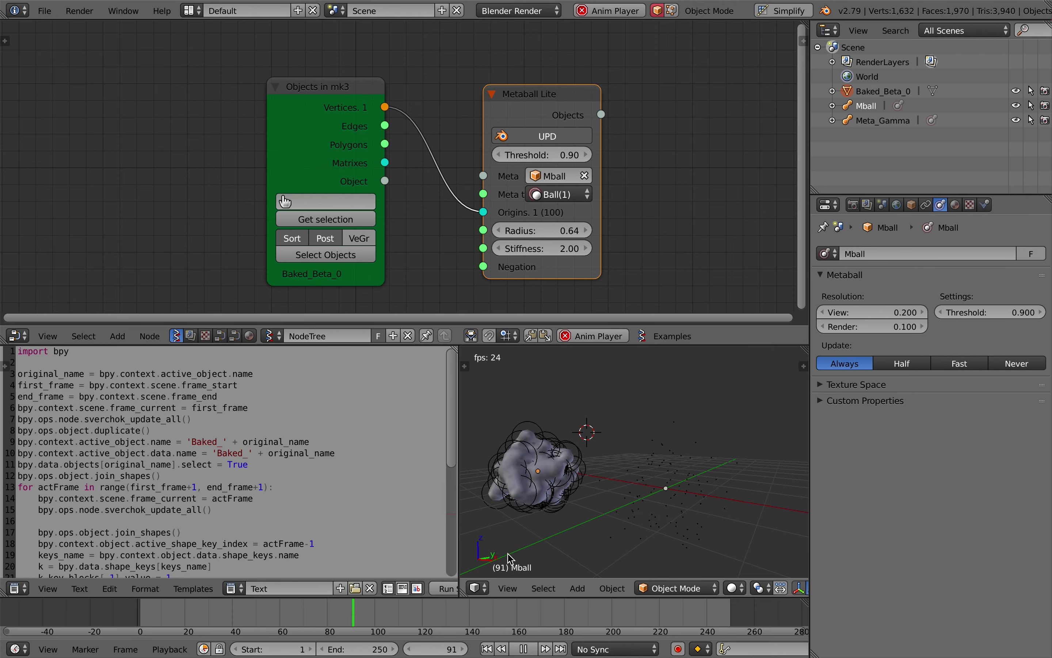
Examine the metaball animation from the first frame in a widened 3D view, stop playback, and deselect all objects and nodes.
left_click(488, 648)
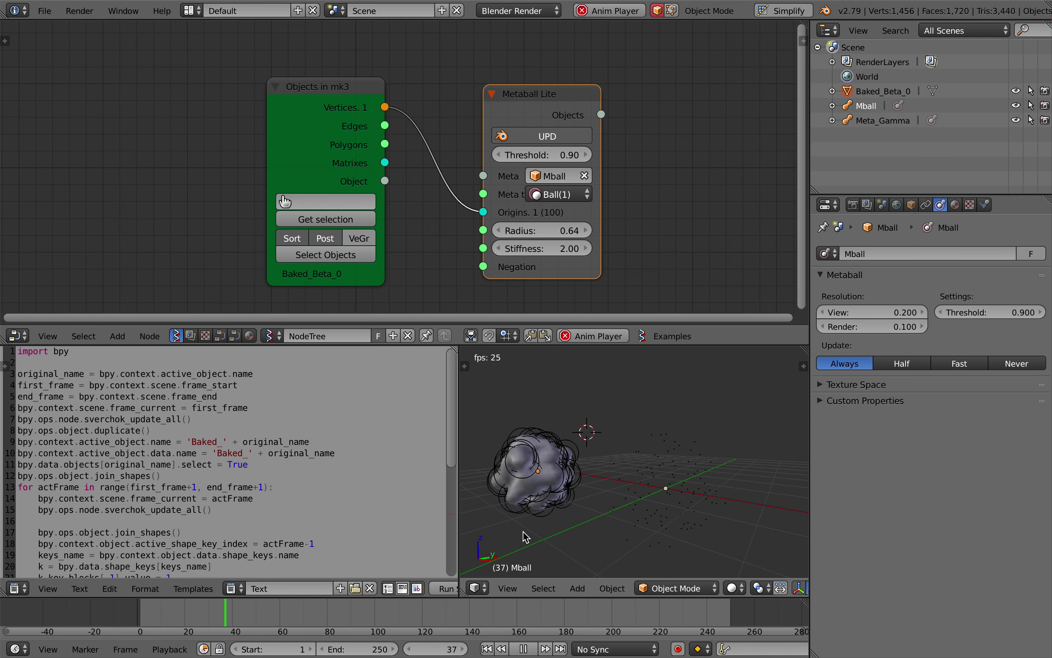
left_click_drag(459, 470, 325, 471)
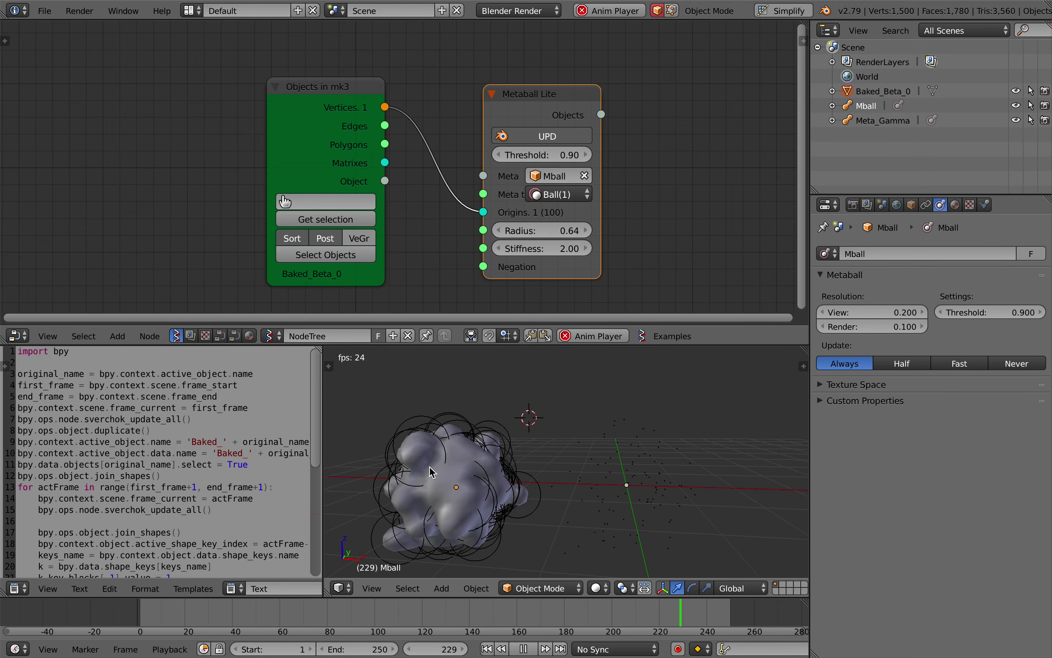
key("a")
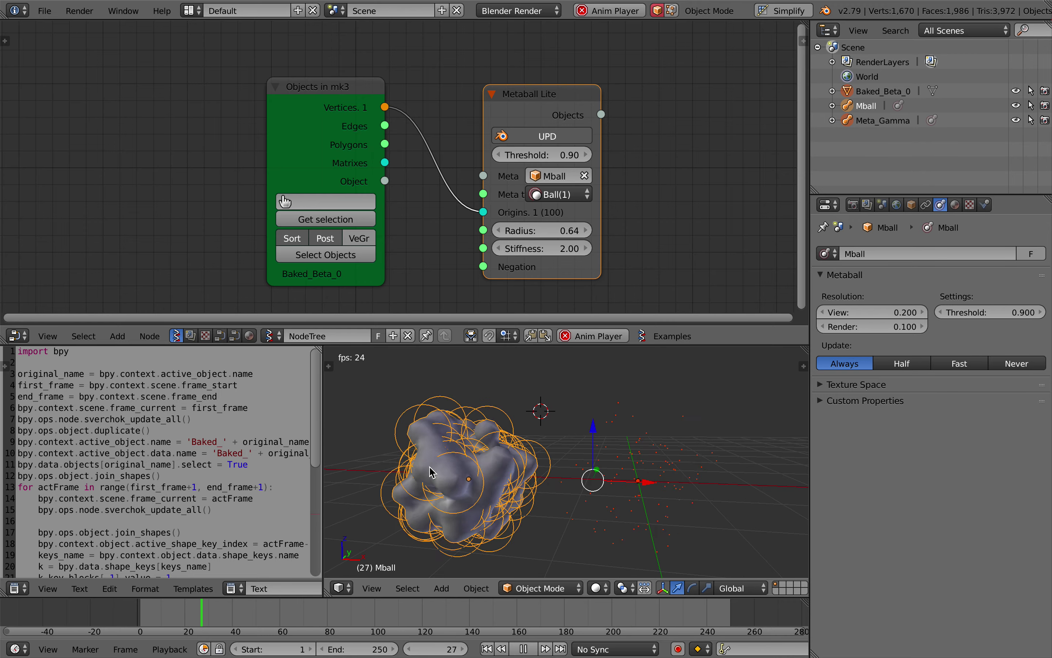
key("Escape")
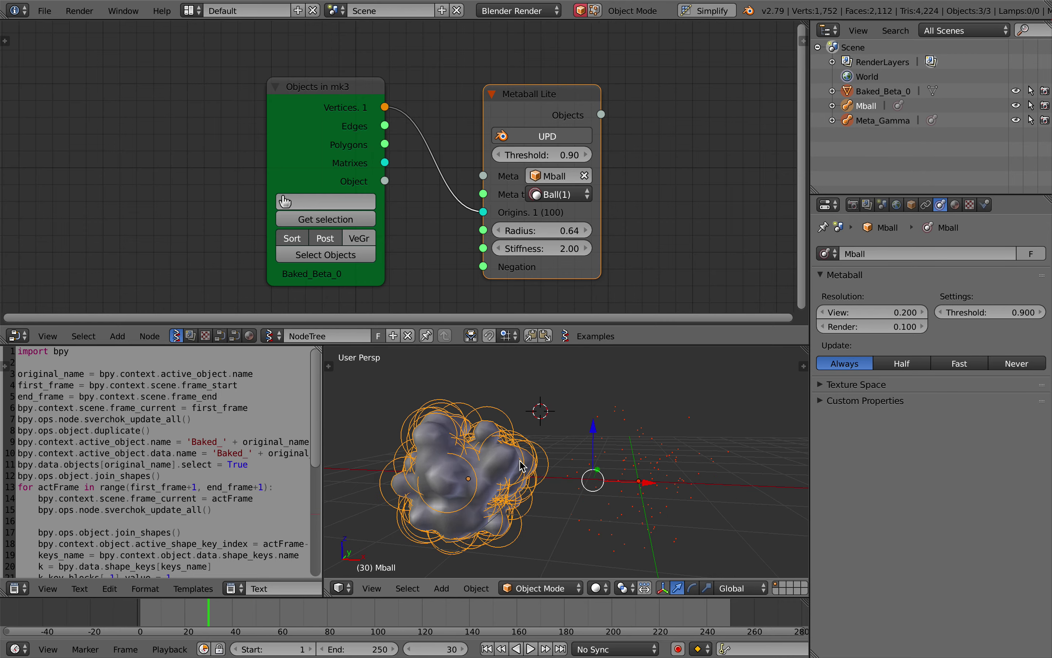
key("a")
scroll(520, 465, "left", 3)
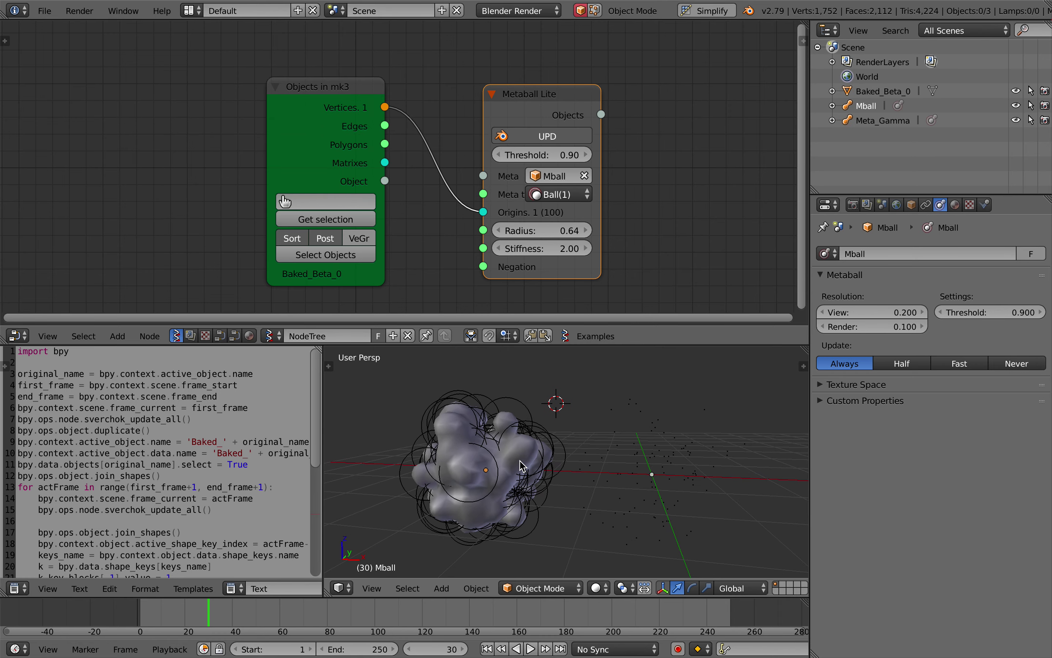
key("a")
key("a")
key("a")
key("a")
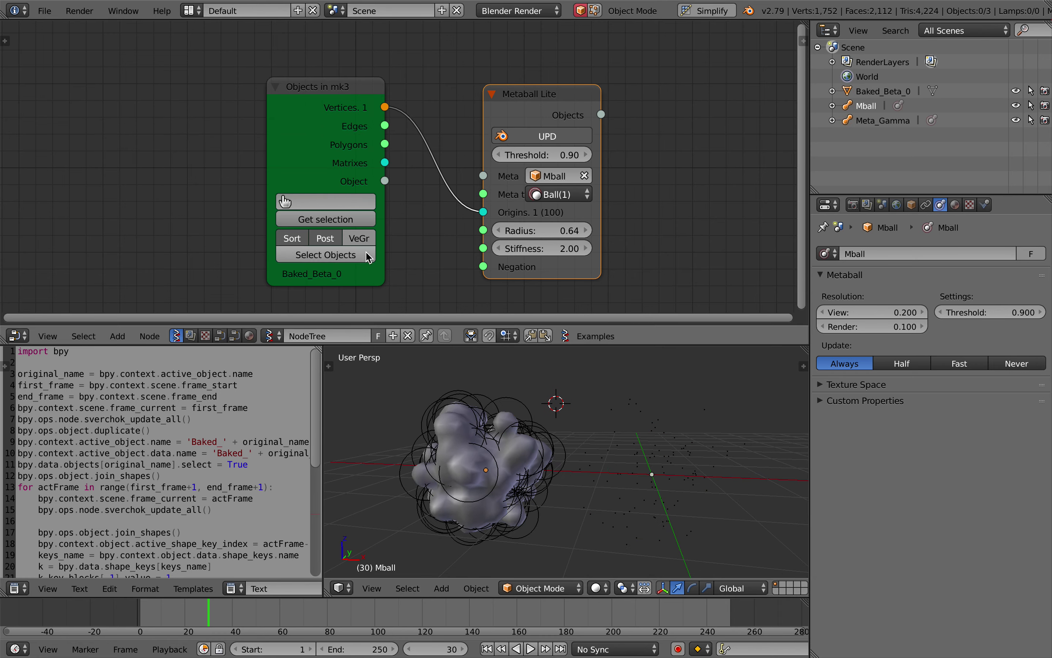
key("a")
Start a new default file and divide the 3D view into one large area with two smaller ones below it.
left_click(44, 11)
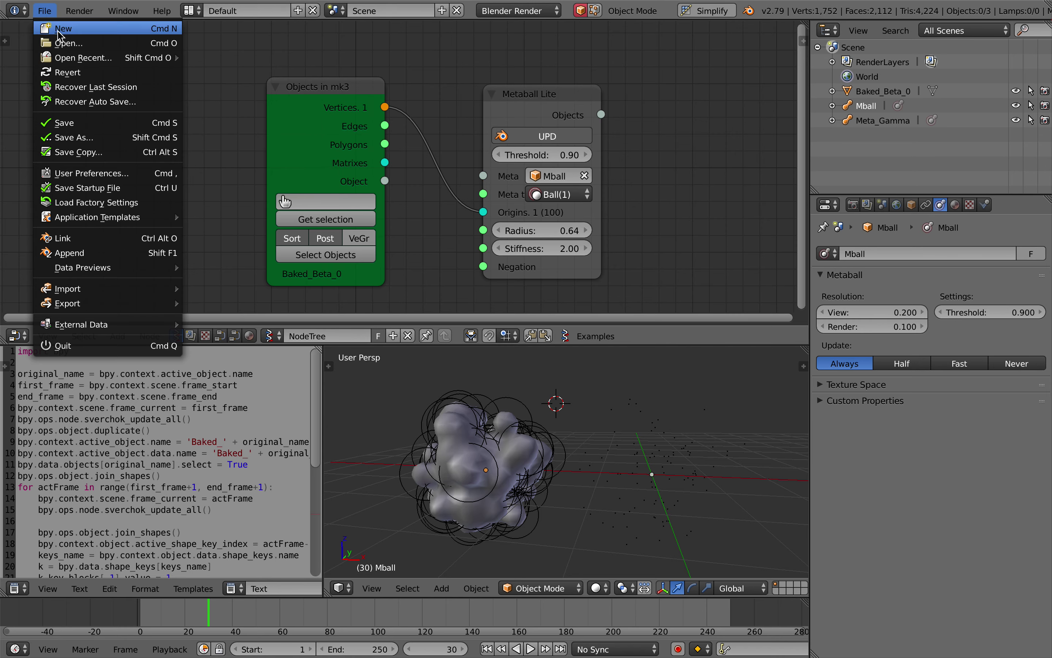
left_click(58, 31)
left_click(45, 10)
left_click(50, 28)
left_click(52, 38)
left_click_drag(905, 42, 477, 373)
Turn one of the two small 3D views into a Text Editor and open SVBakeMe.py from the Desktop in it.
left_click(18, 588)
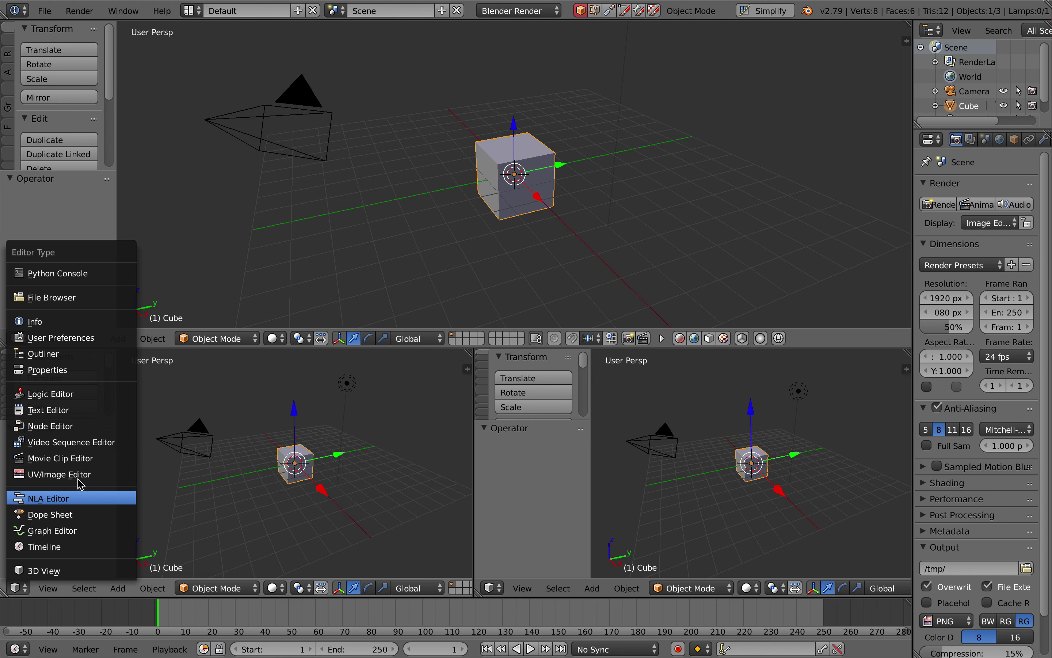
left_click(93, 411)
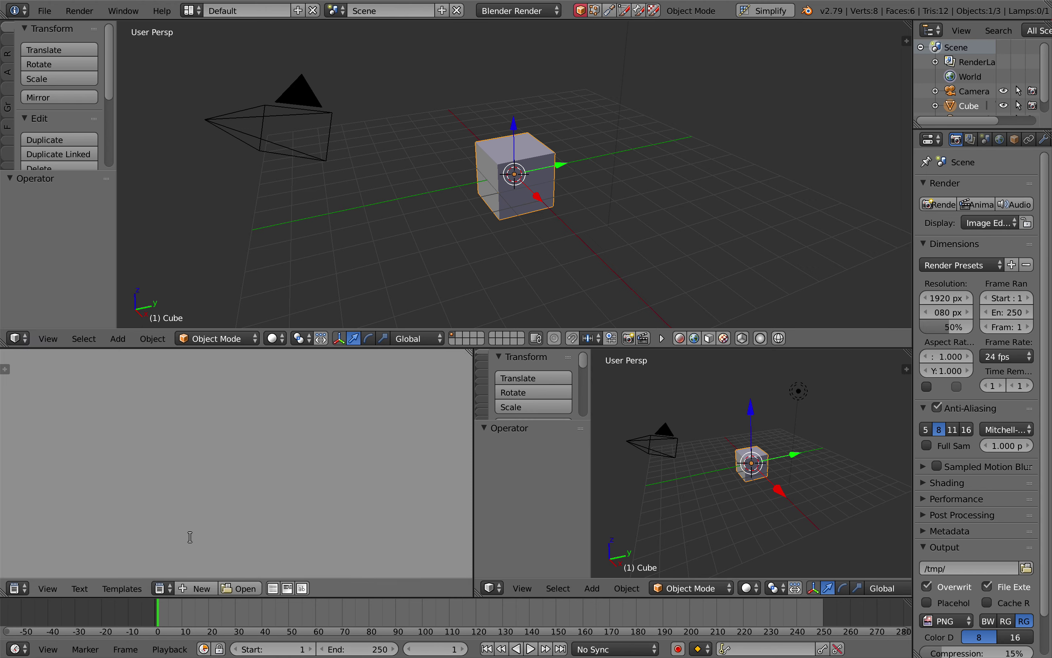
left_click(245, 591)
left_click(99, 219)
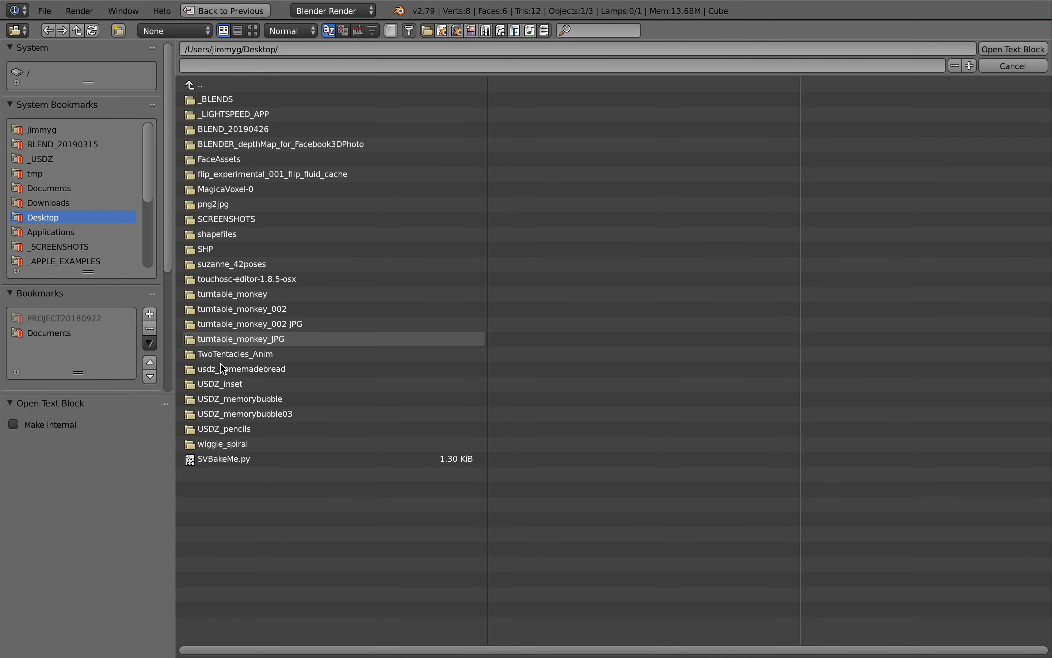
left_click(263, 461)
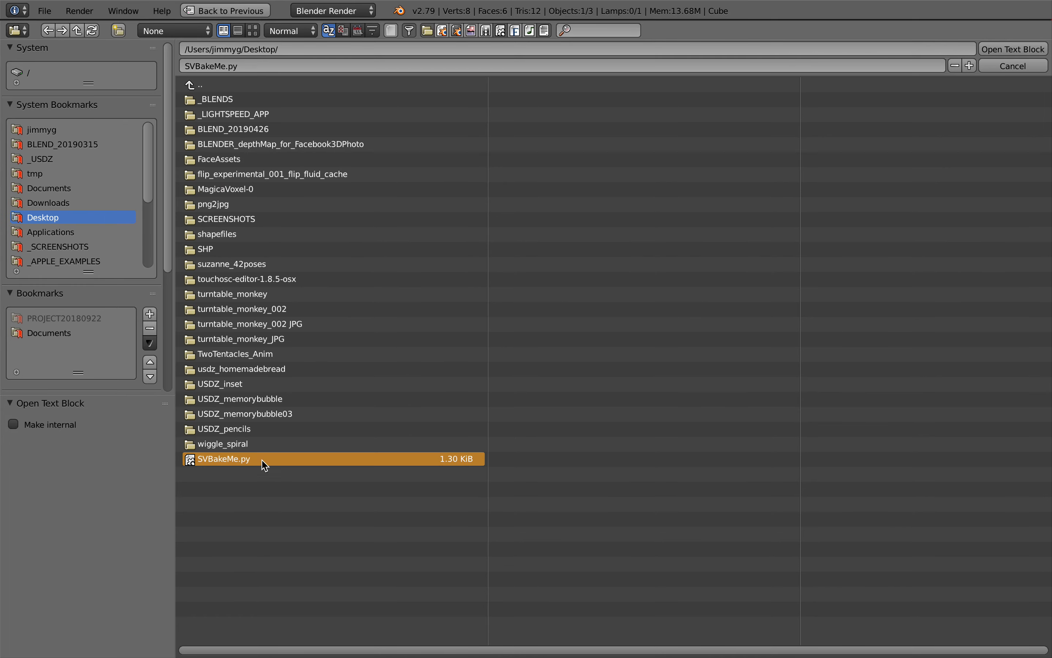
left_click(1000, 52)
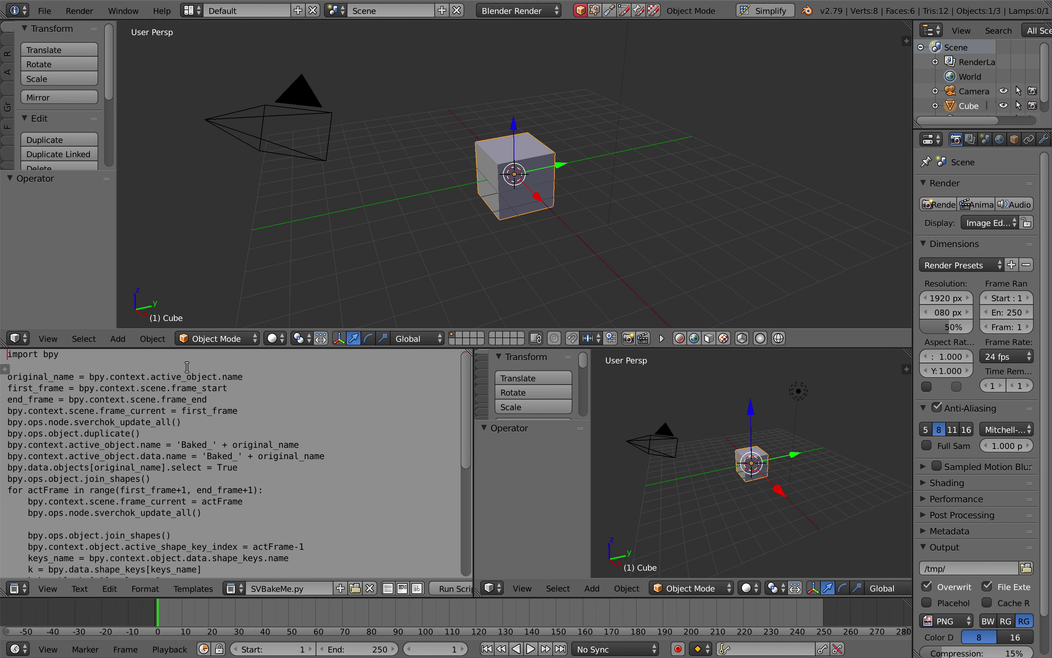
Turn the large 3D view into a Node Editor with a new node tree, and delete all default objects from the scene.
left_click(23, 340)
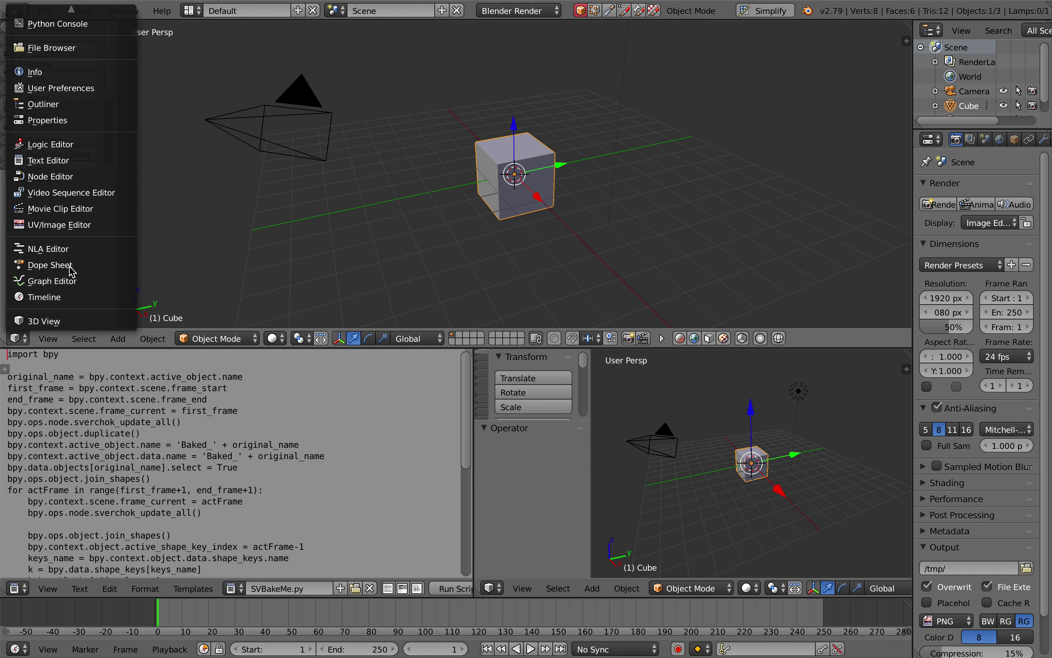
left_click(77, 179)
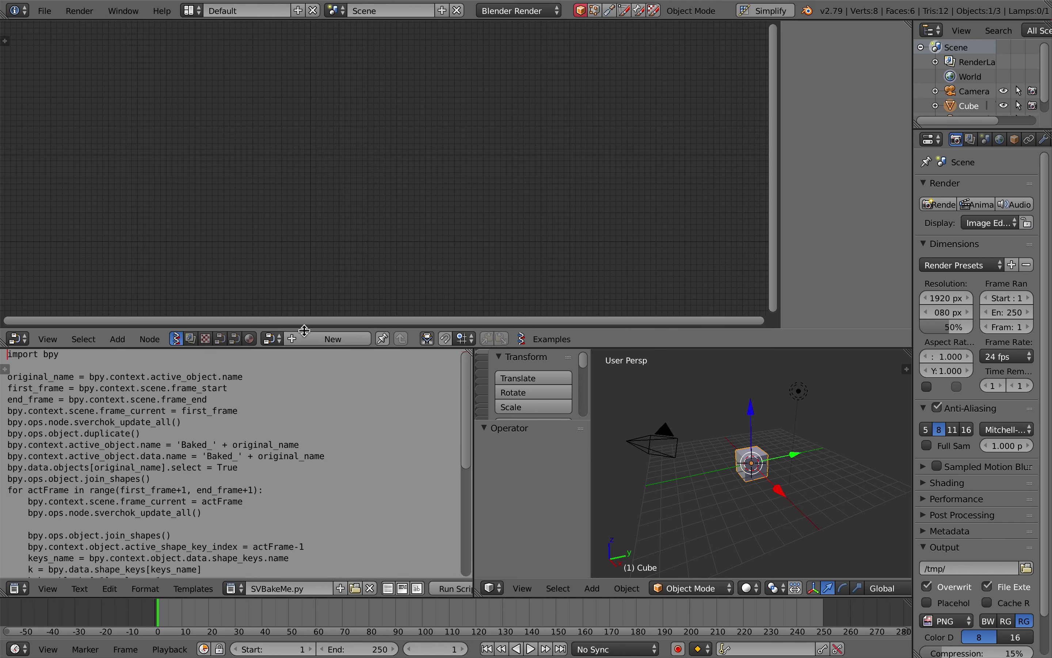
key("a")
key("a")
key("Delete")
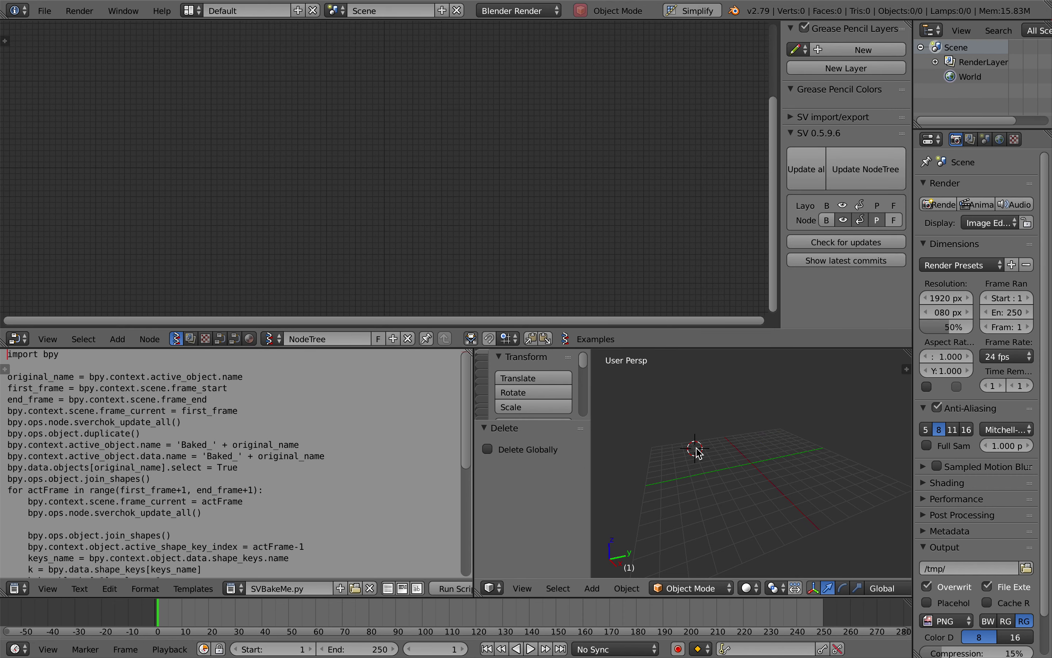
key("t")
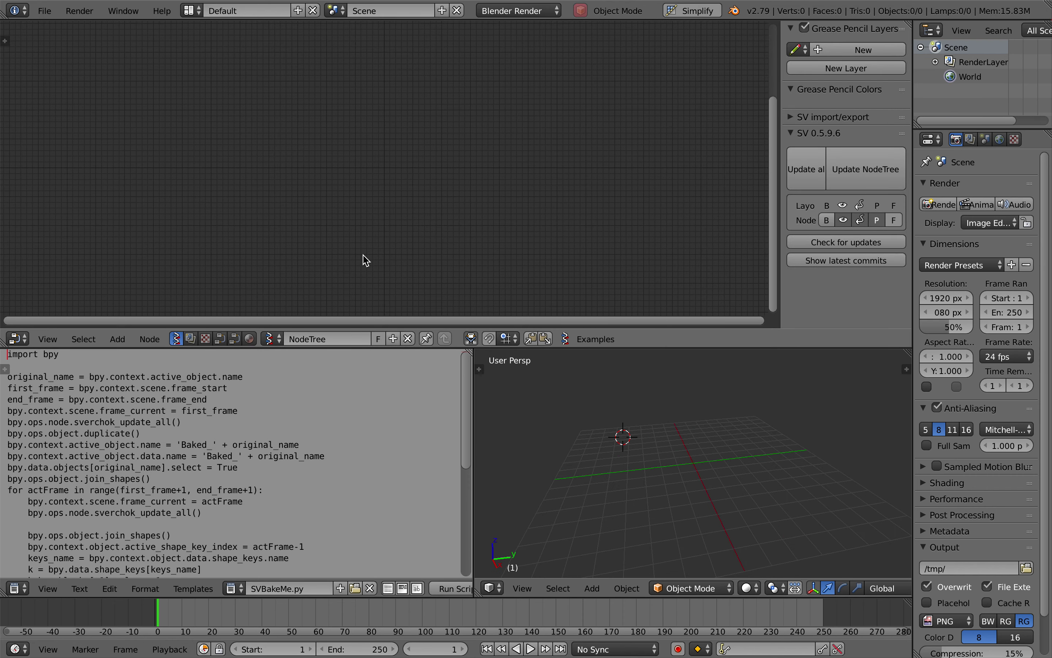
Add a Plane MK2 node and set both N Verts X and N Verts Y to 4.
key("shift+a")
left_click(288, 187)
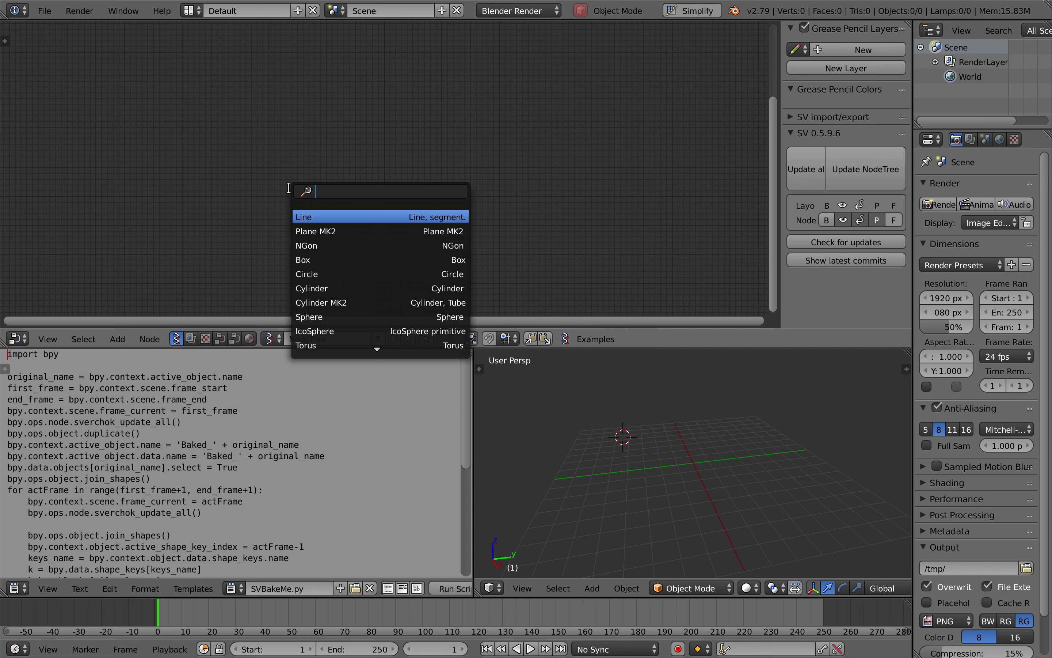
type("plan")
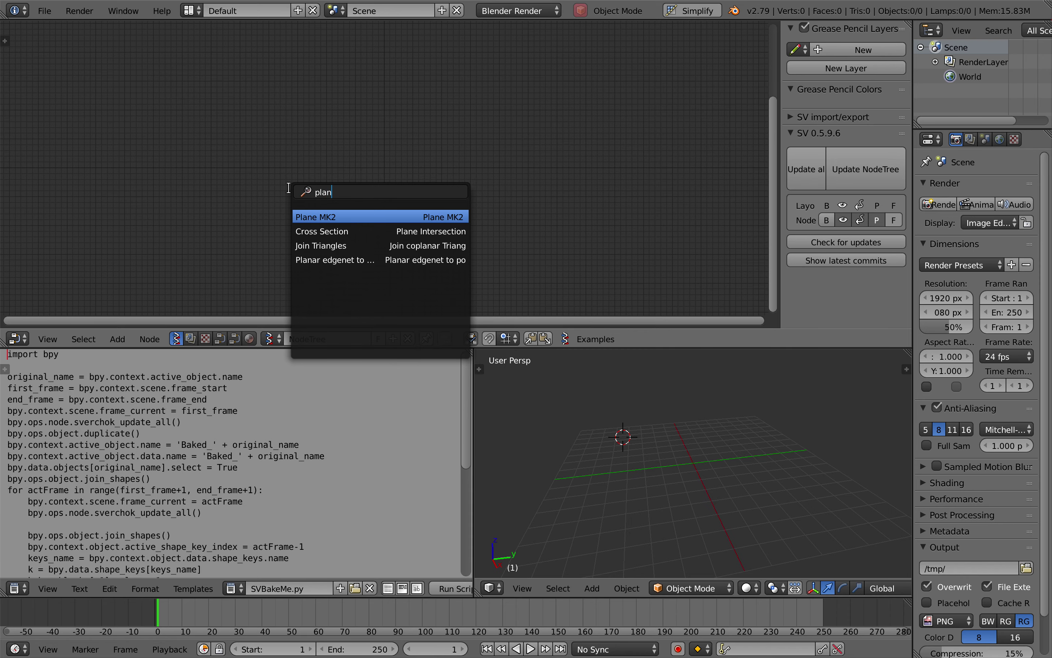
key("Return")
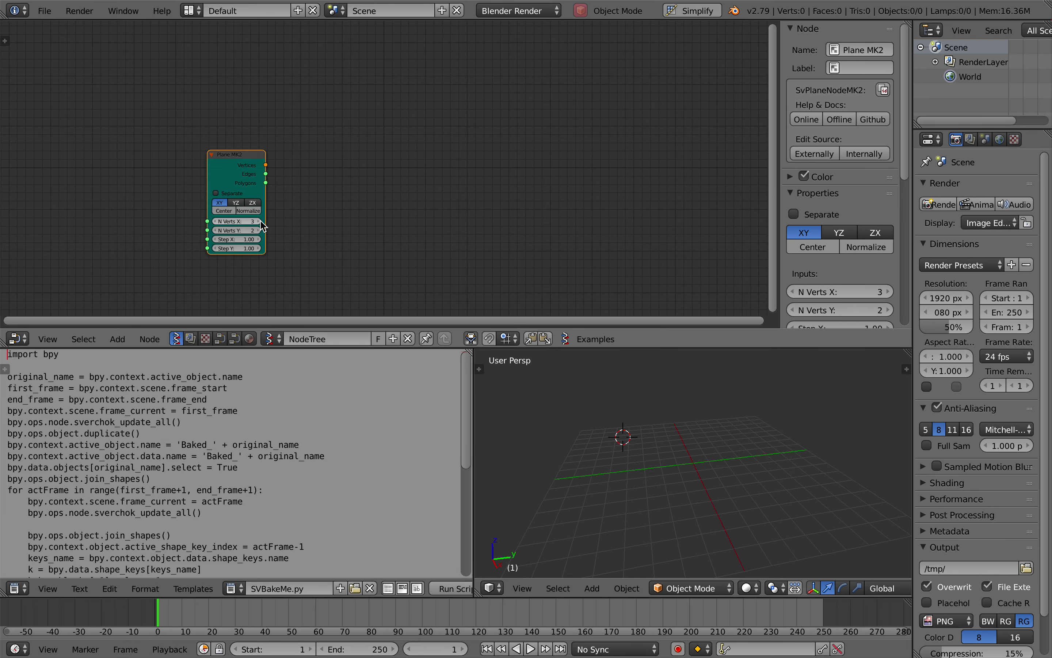
double_click(260, 222)
double_click(260, 229)
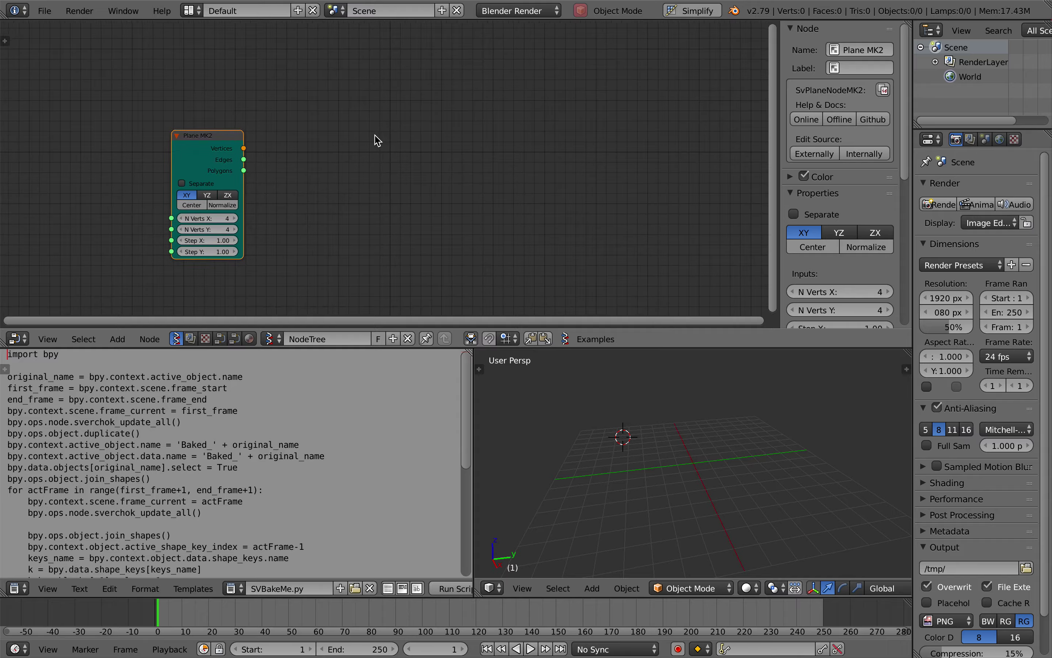
Save the project to the Desktop as sv_bake_extrude_001.blend.
key("ctrl+s")
left_click(207, 65)
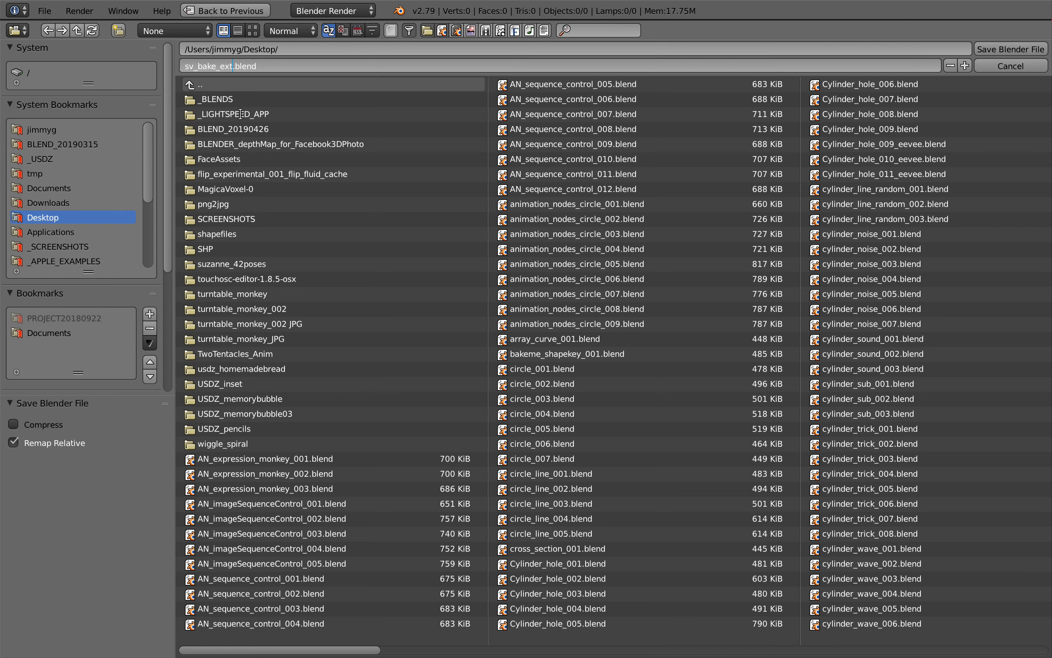
key("Return")
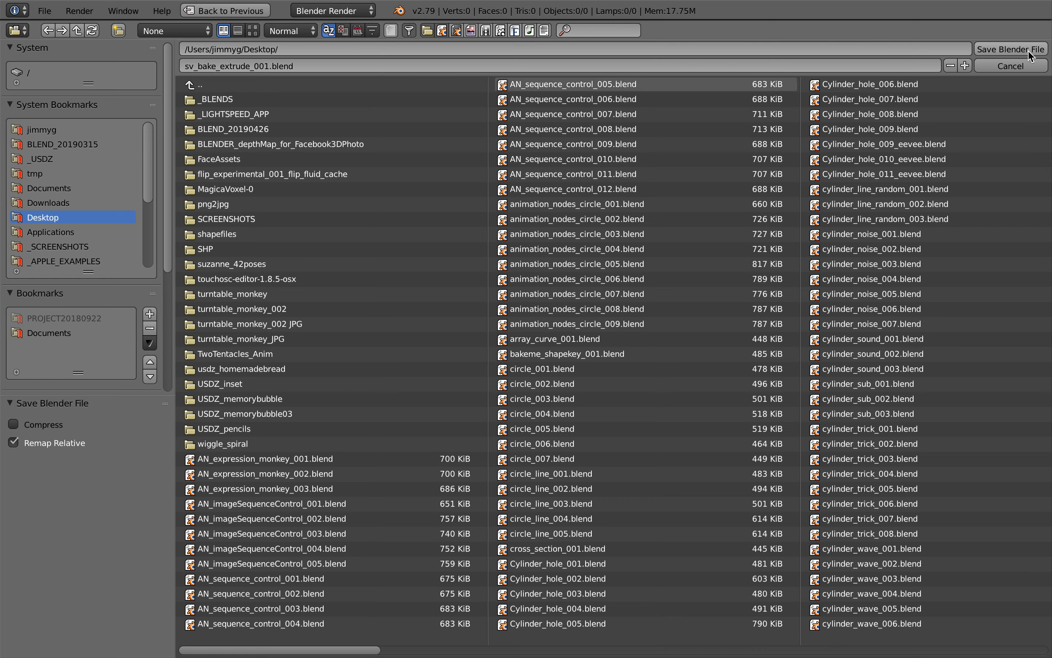
left_click(1011, 48)
Add an Inset Special node beside the Plane MK2 node.
scroll(402, 157, "up", 3)
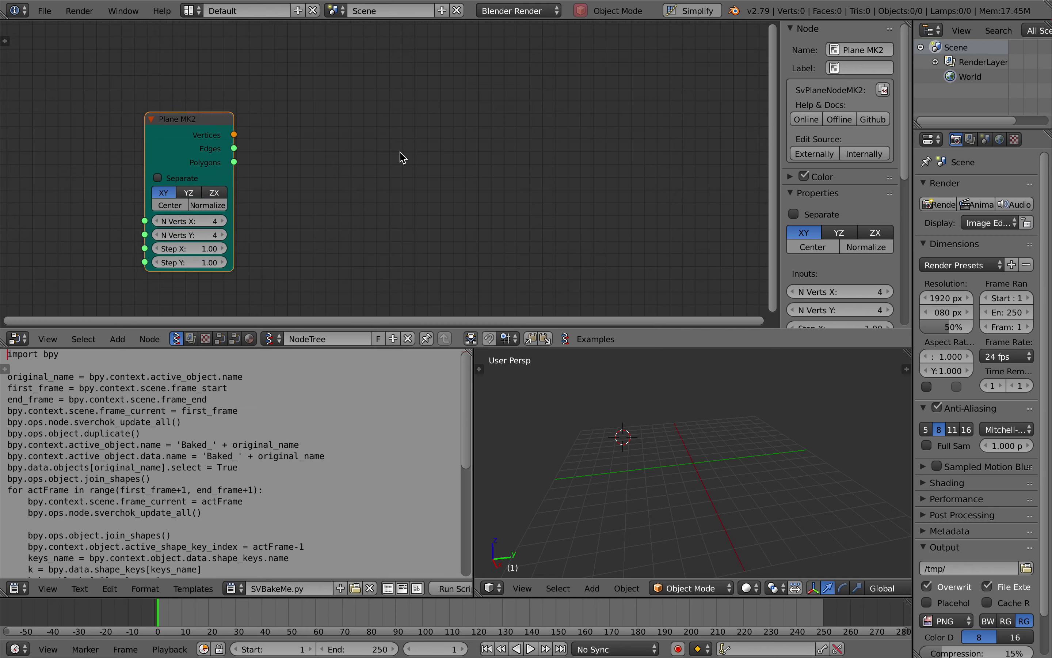
key("shift+a")
left_click(353, 142)
type("inset")
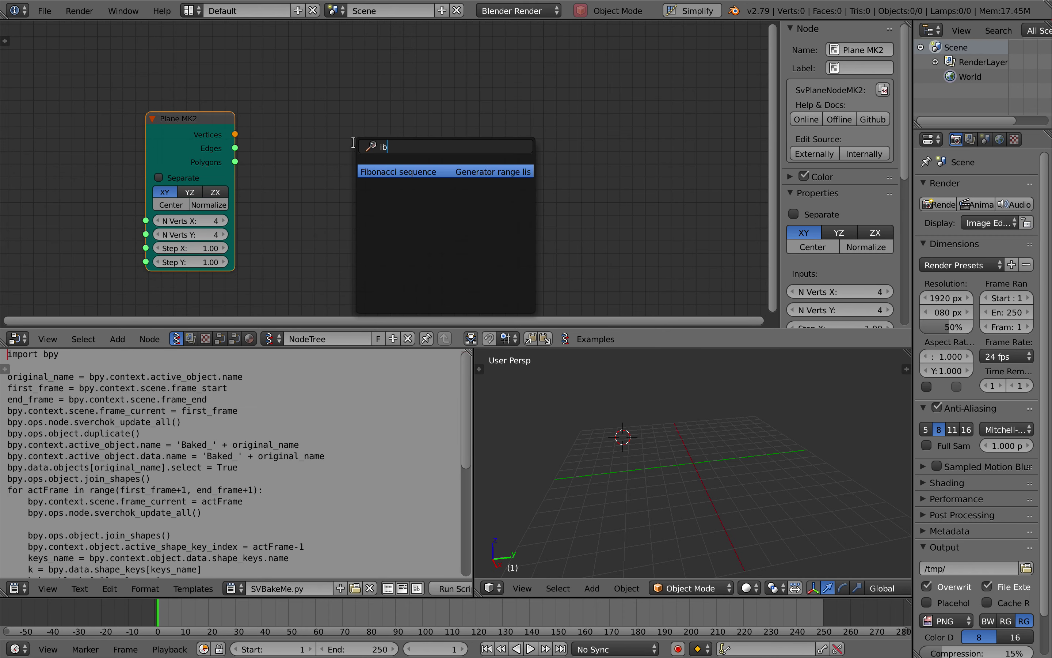
key("Down")
key("Down")
key("Return")
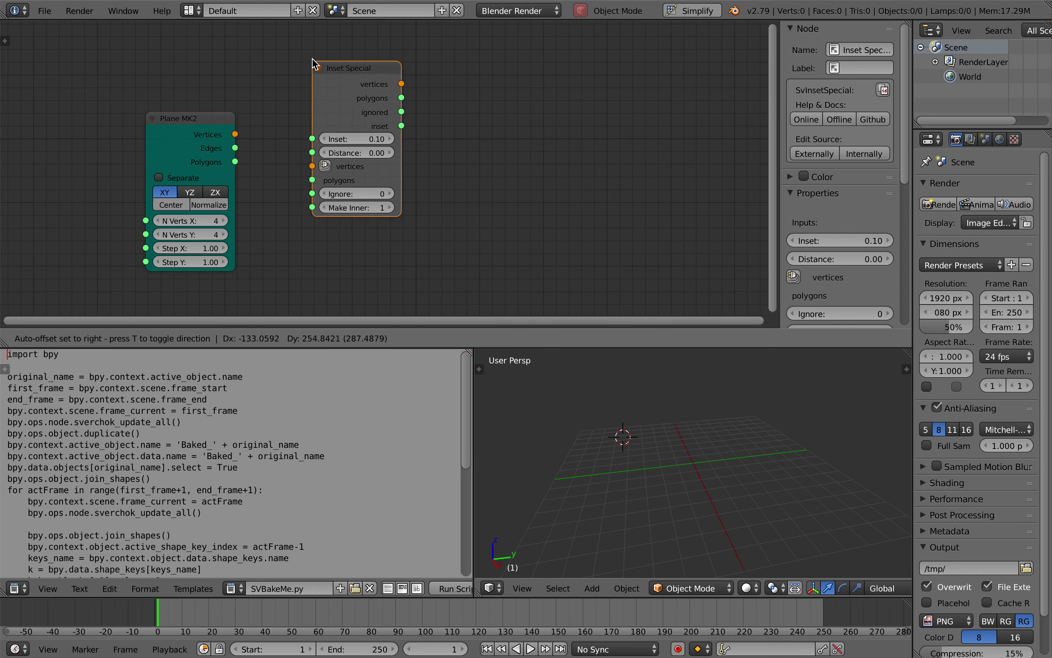
left_click(312, 57)
Add a MultiExtrude Alt node beside the Inset Special node and make the node editor area taller.
key("shift+a")
left_click(485, 113)
type("multi")
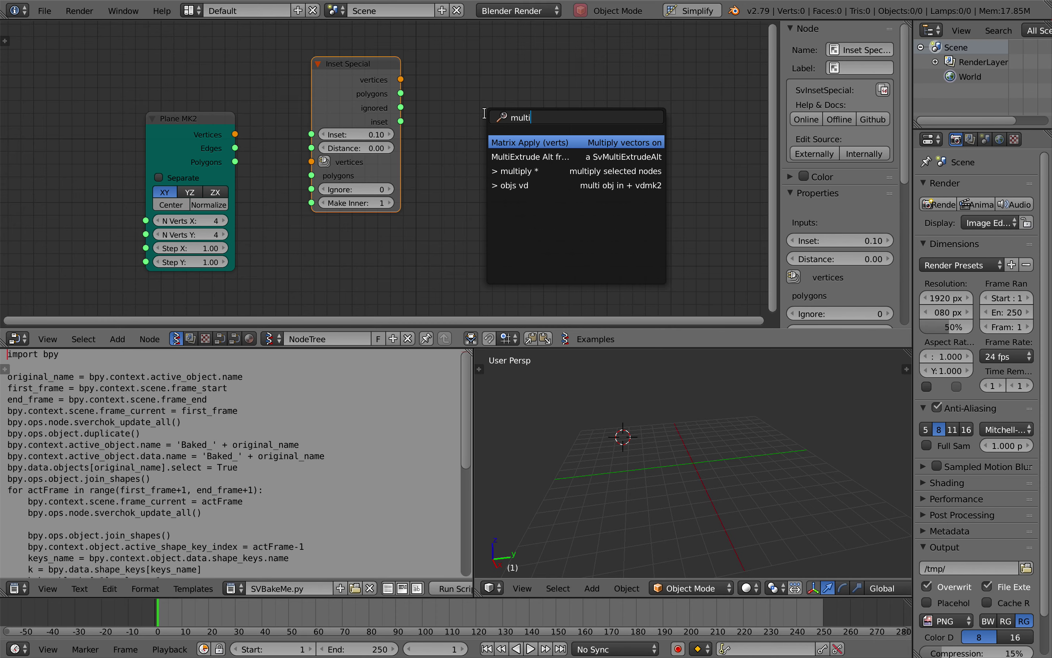
key("Down")
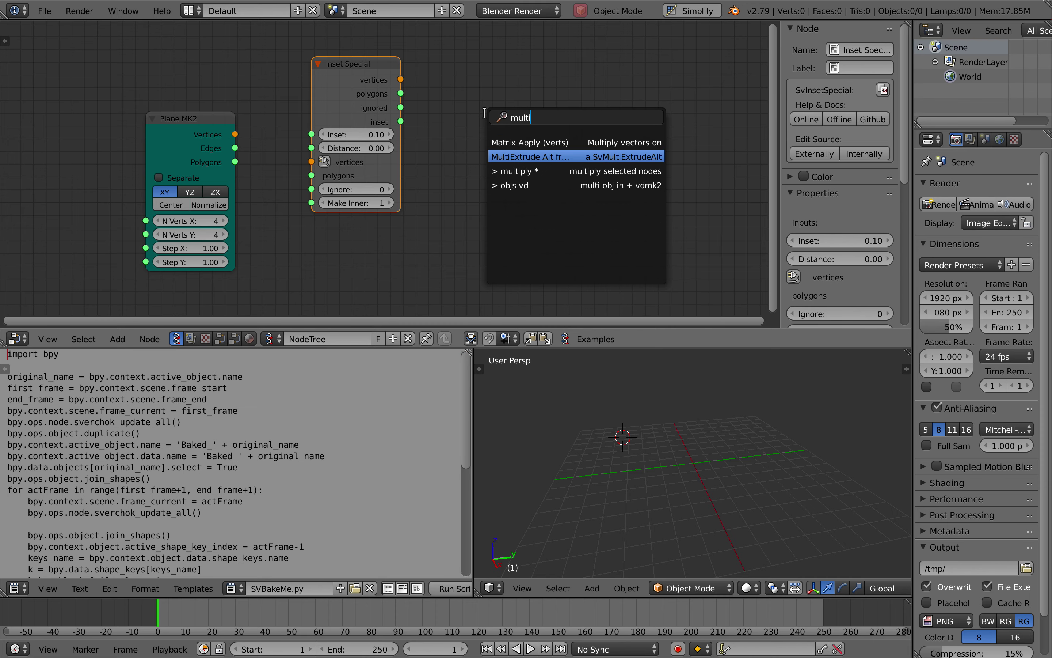
key("Return")
left_click(555, 258)
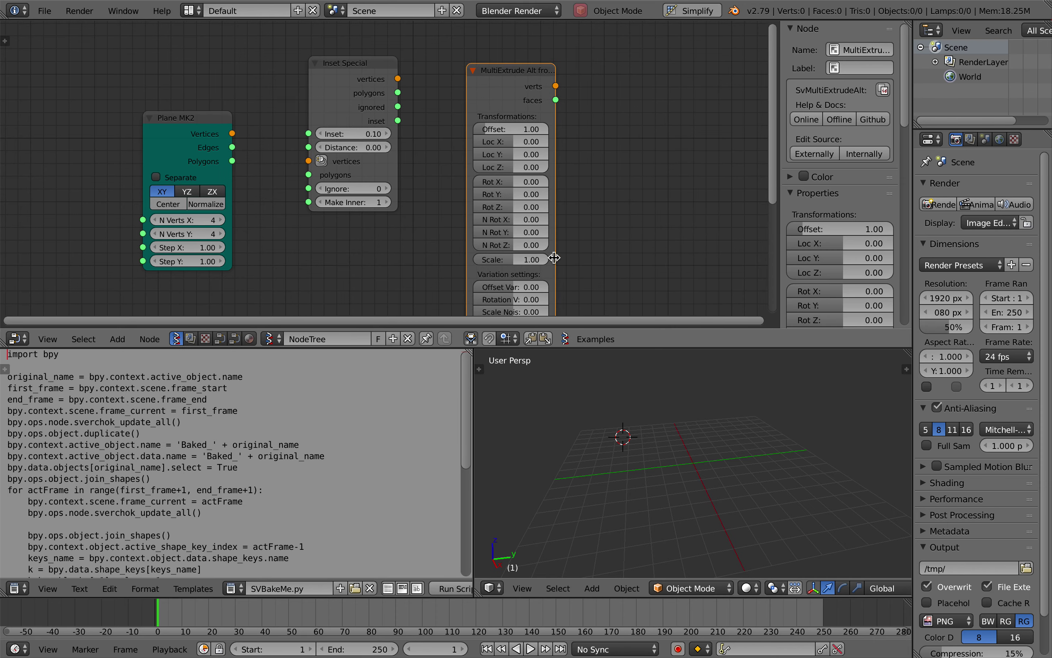
left_click_drag(600, 347, 600, 496)
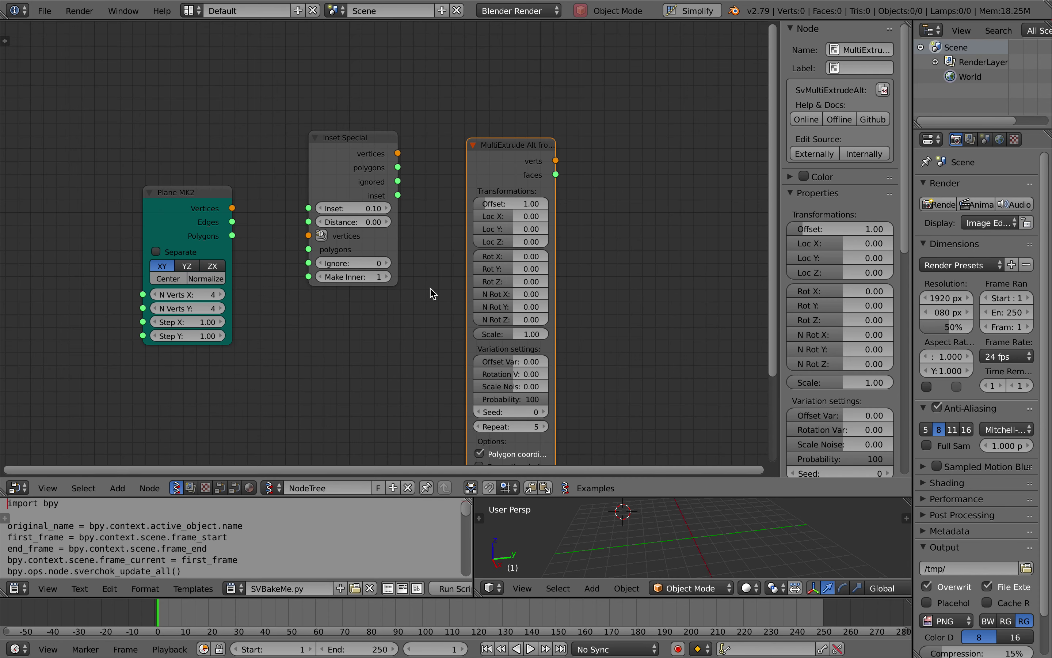
Save the project and move the MultiExtrude Alt node below the Inset Special node.
key("ctrl+s")
left_click(522, 168)
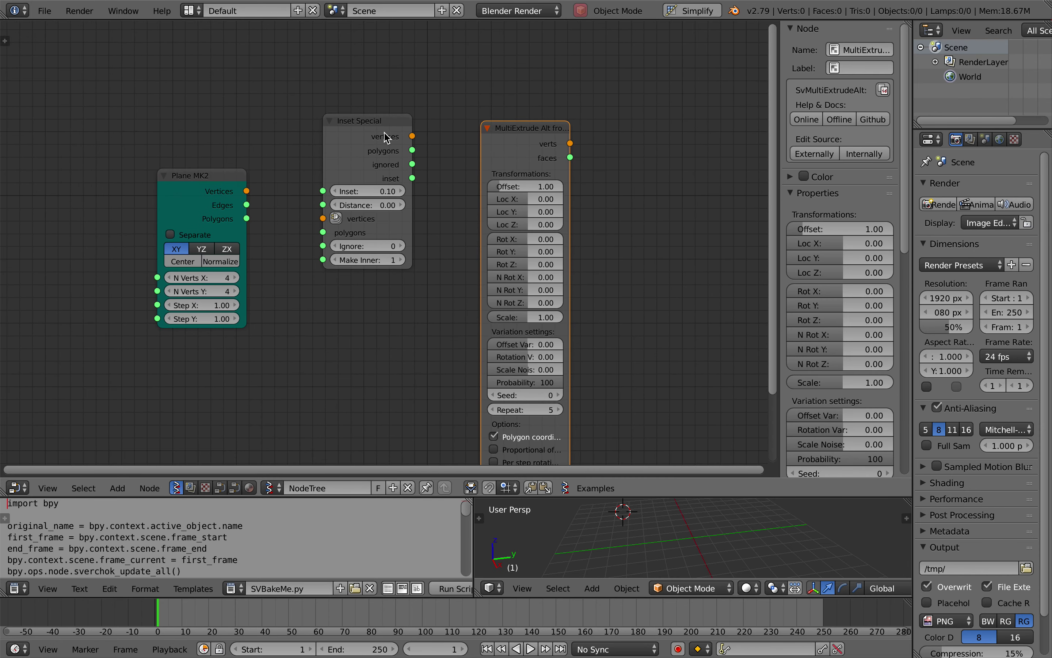
left_click_drag(519, 131, 350, 347)
Add a Viewer BMesh node beside the Inset Special node.
key("alt+space")
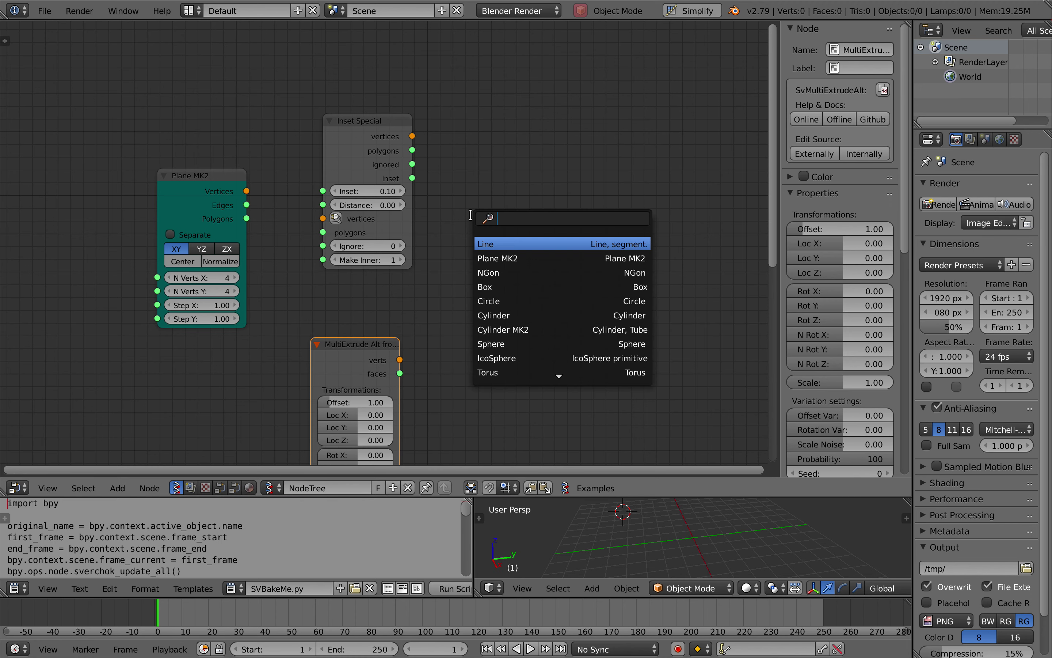
type("bmesh")
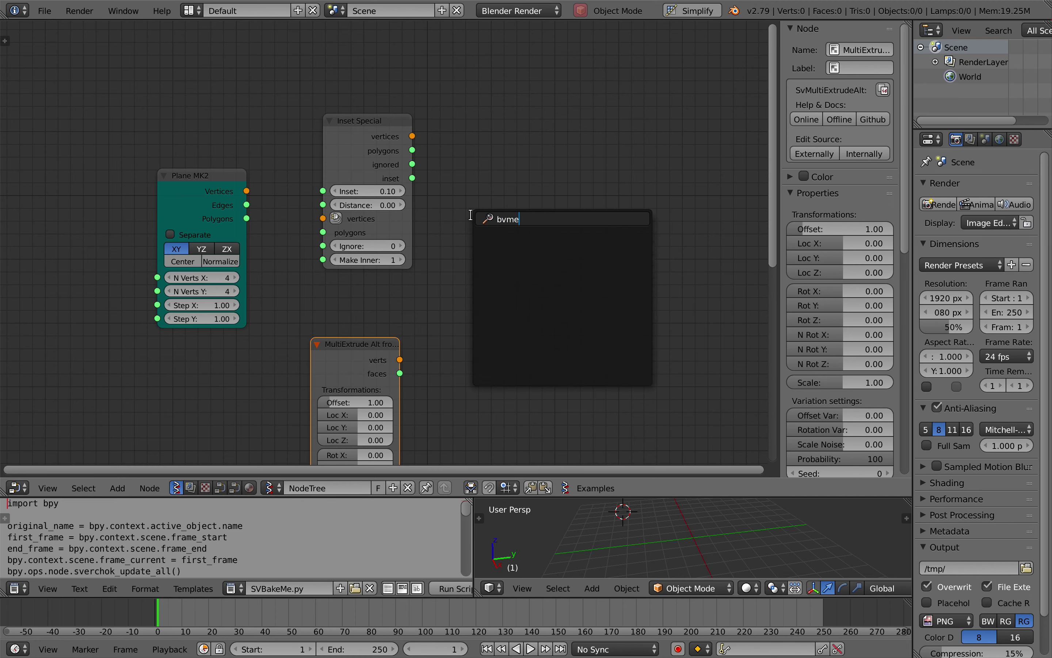
key("Return")
left_click(476, 113)
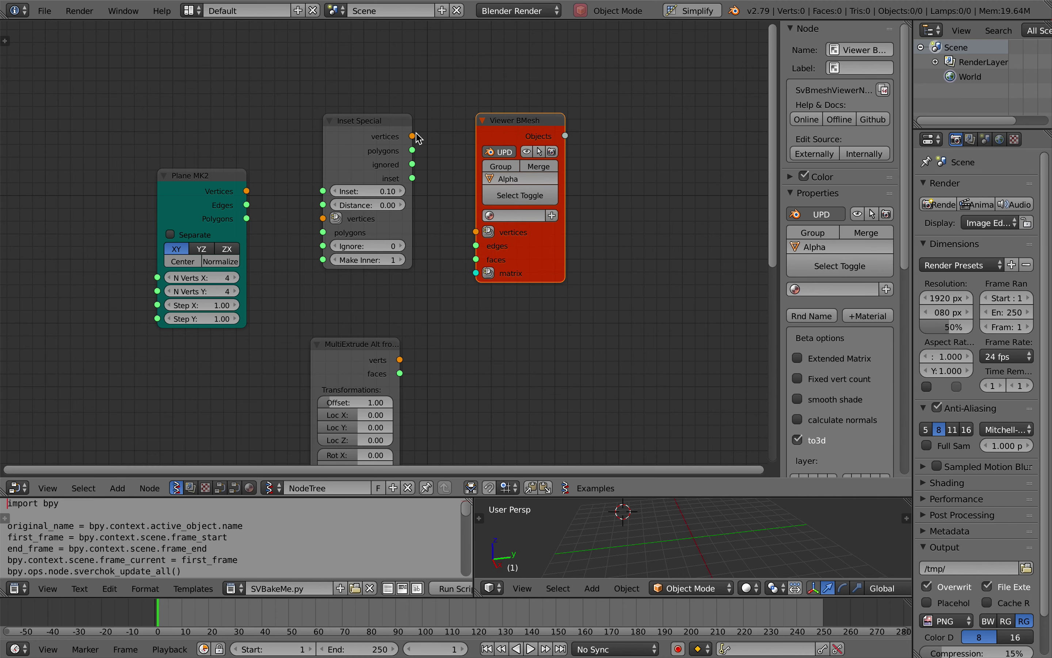
Link the Plane MK2 vertices and polygons into Inset Special, and its vertices and polygons into the Viewer BMesh vertices and faces.
left_click_drag(412, 136, 476, 259)
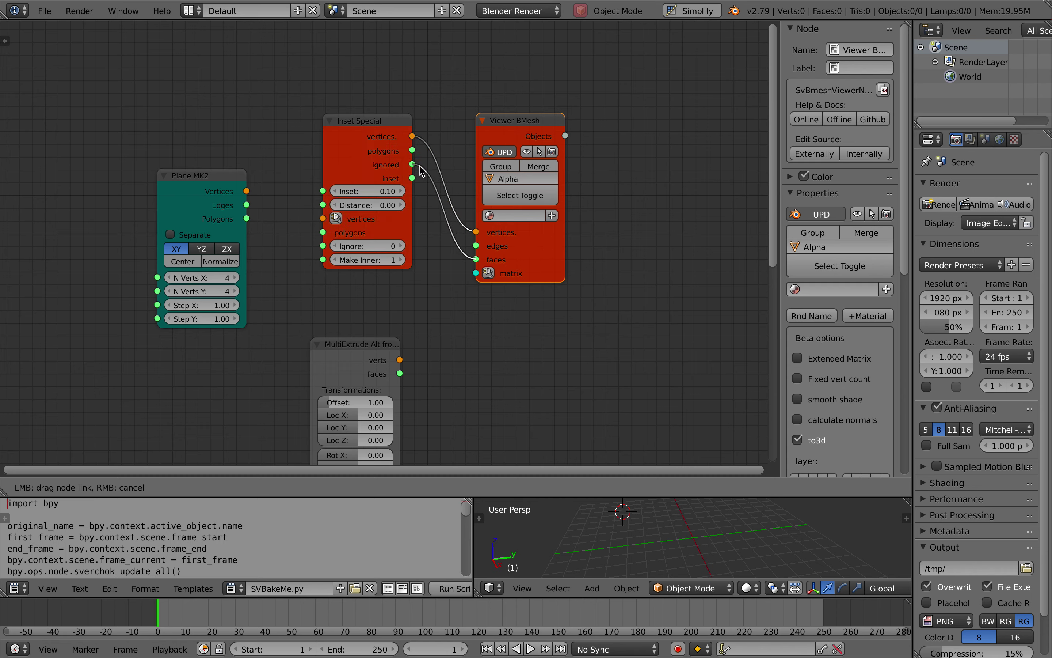
left_click_drag(416, 156, 415, 154)
left_click_drag(246, 191, 324, 220)
left_click_drag(246, 219, 322, 233)
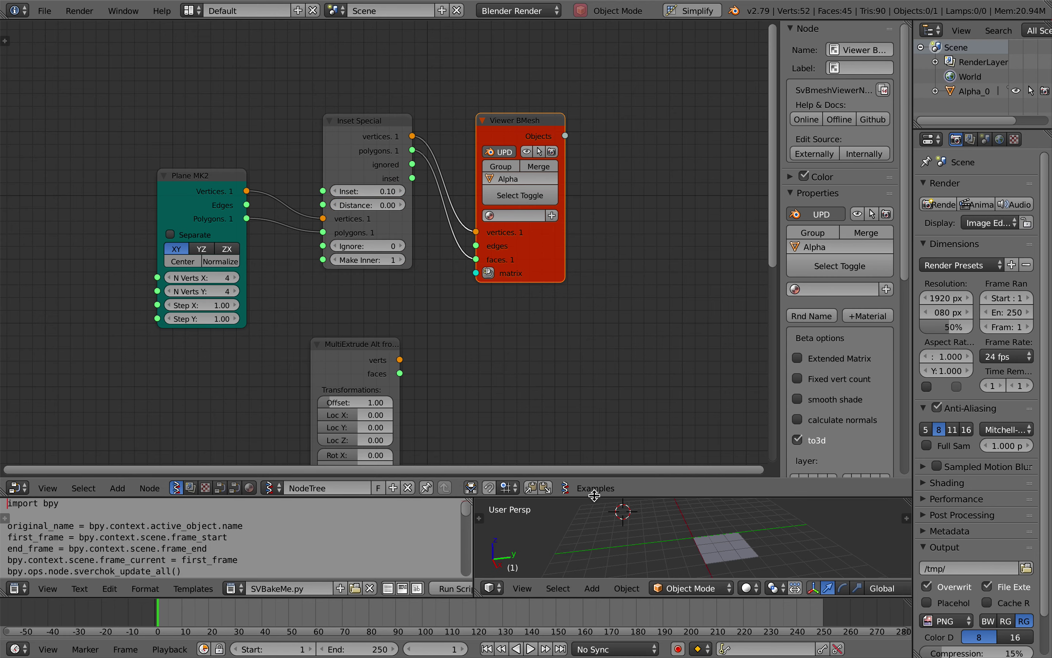
Make the 3D view area taller and set Inset Special to Inset 0.22 and Distance 1.14.
left_click_drag(596, 497, 618, 374)
scroll(678, 454, "up", 4)
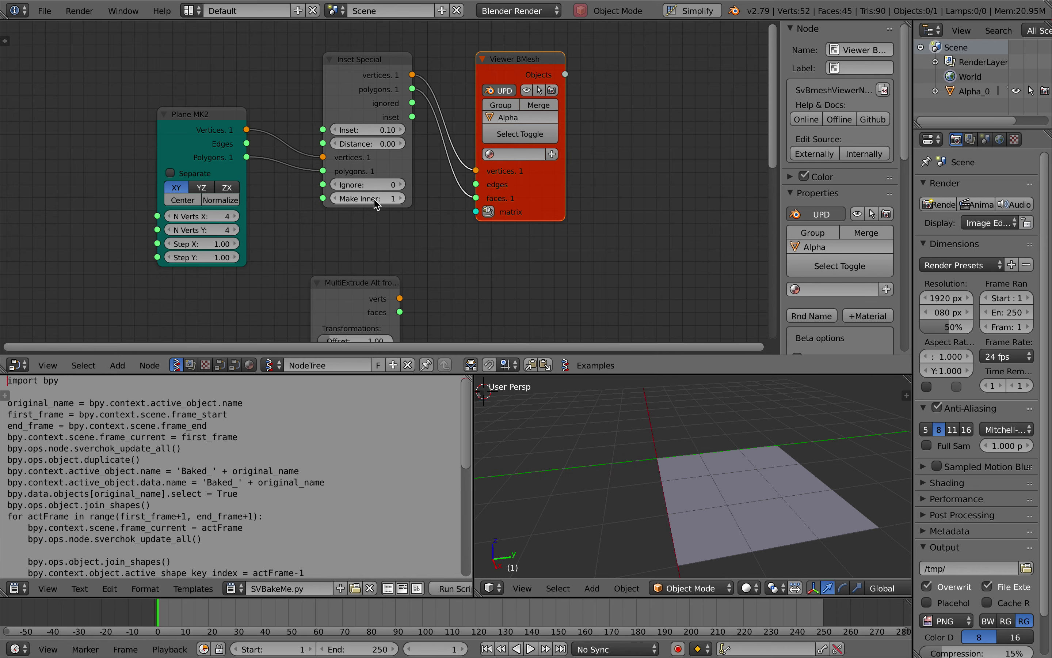
left_click_drag(372, 132, 394, 143)
middle_click_drag(635, 460, 688, 469)
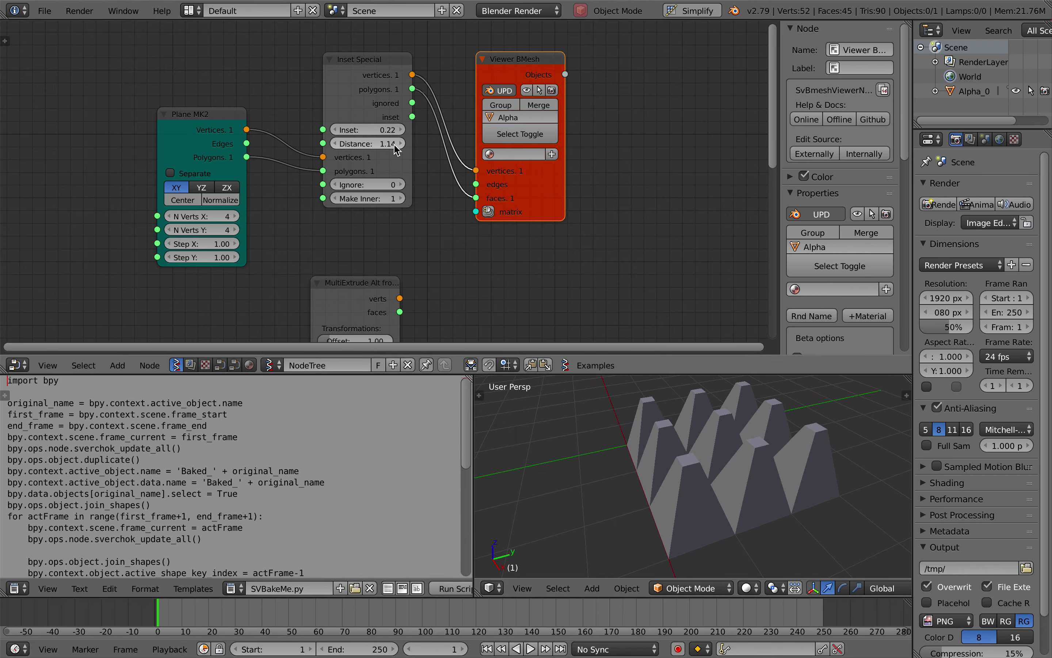
Try an Inset of 0 on the Inset Special node, and settle on Inset 1.00 and Distance 0.90.
left_click(383, 130)
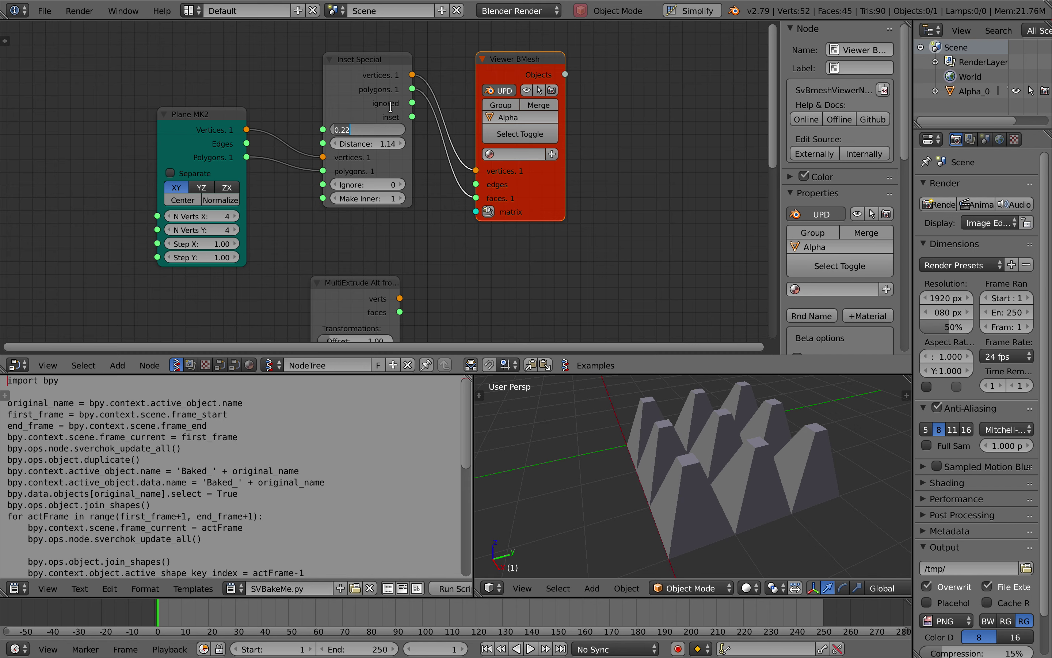
type("0")
key("Return")
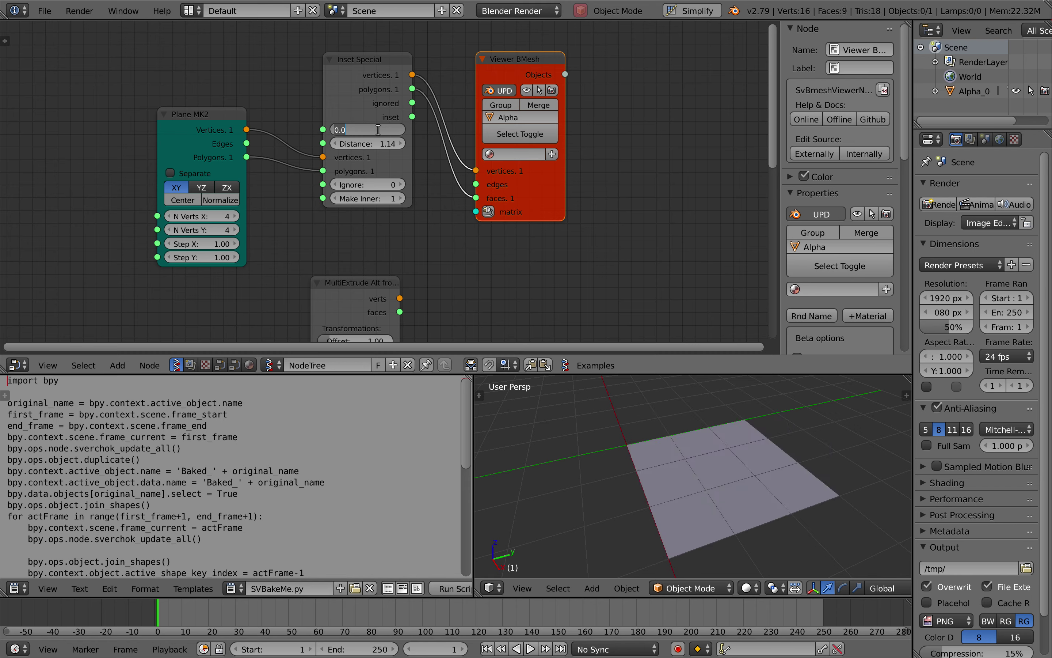
type("1")
key("Return")
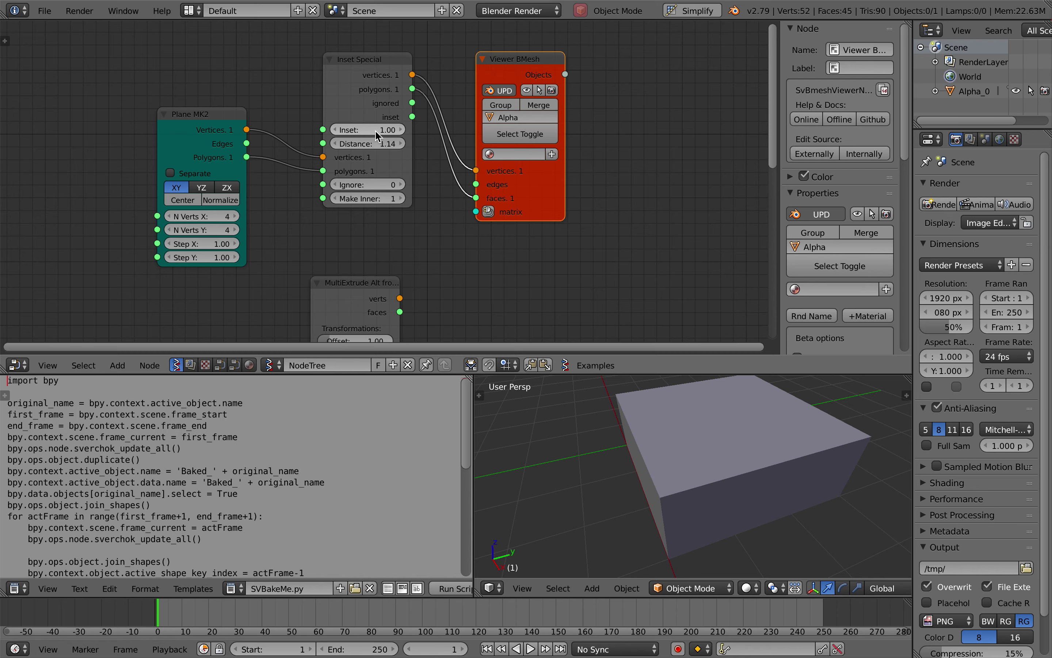
left_click_drag(380, 136, 299, 146)
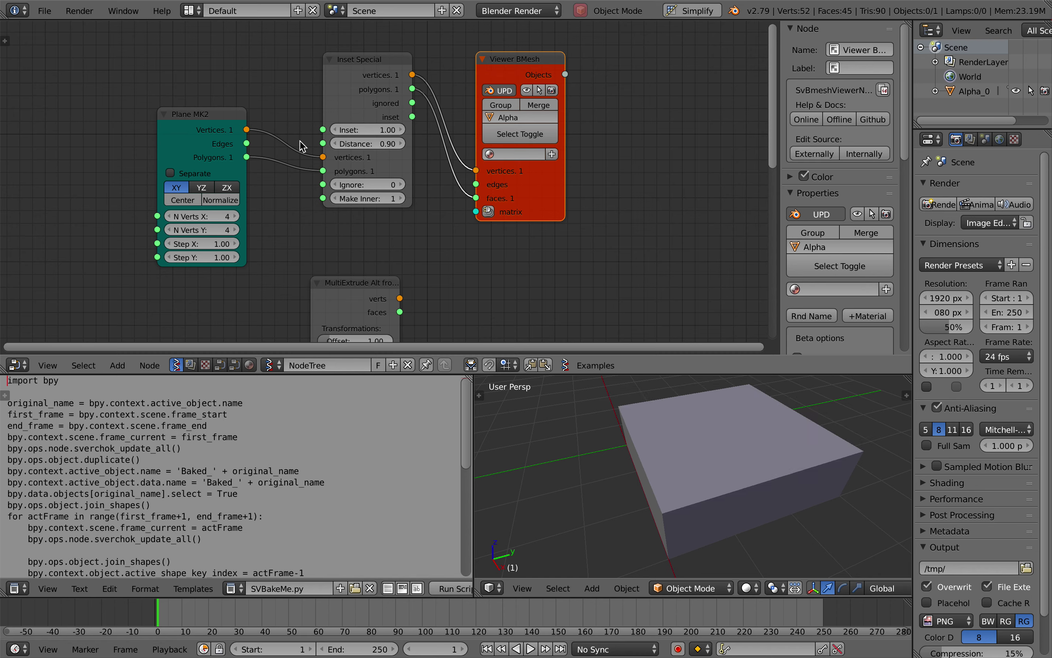
Add a Random Num Gen node before the Plane MK2 node and set it to Float.
key("shift+a")
left_click(69, 97)
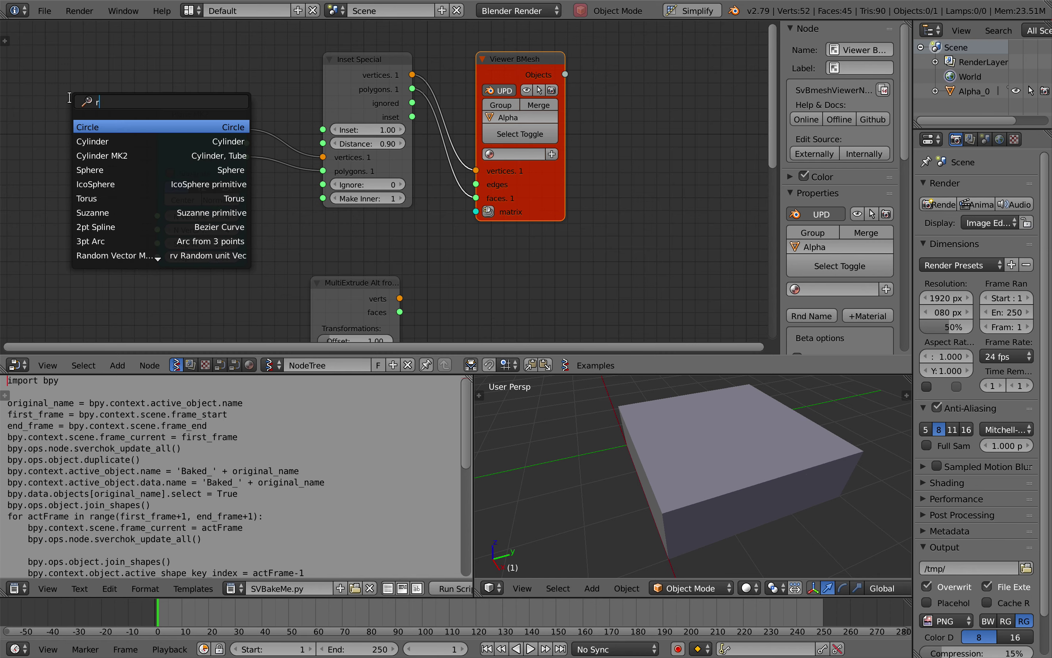
type("rqndaom")
key("BackSpace")
key("BackSpace")
key("BackSpace")
type("andom n")
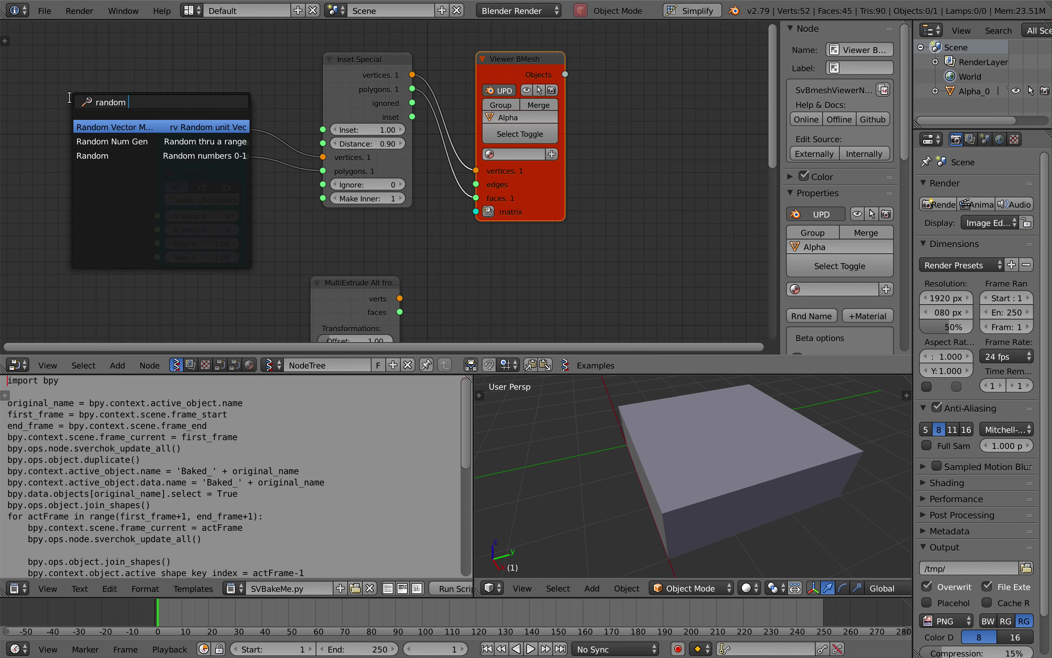
key("Return")
left_click(53, 94)
left_click(123, 133)
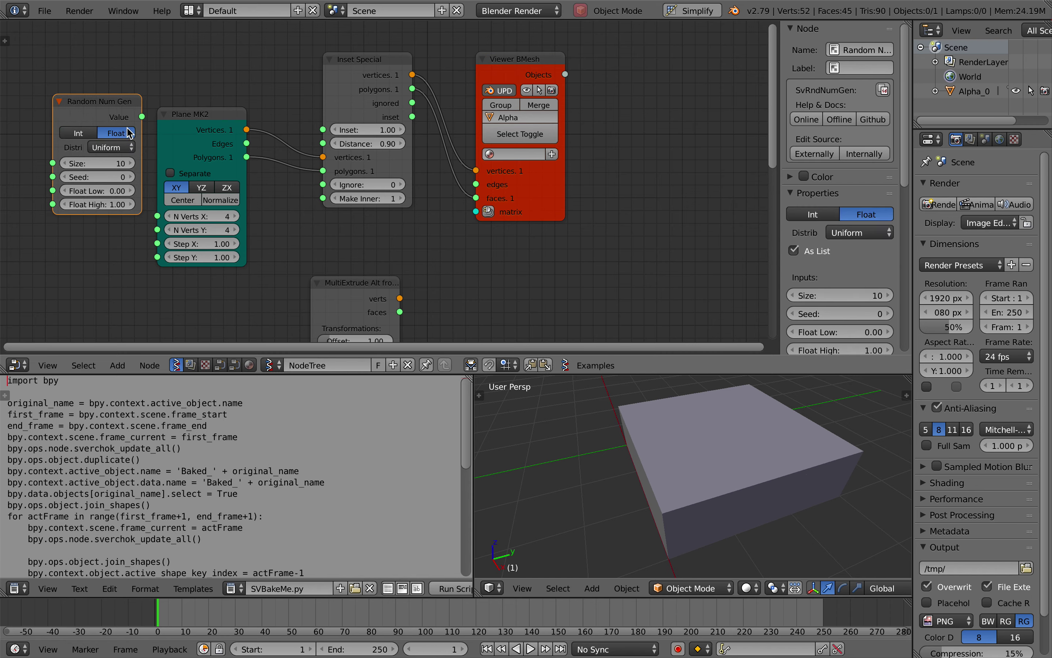
Link the Random Num Gen value to the Inset Special Distance, and set its Size to 9 and Seed to 236.
left_click_drag(141, 117, 215, 130)
left_click_drag(321, 148, 322, 146)
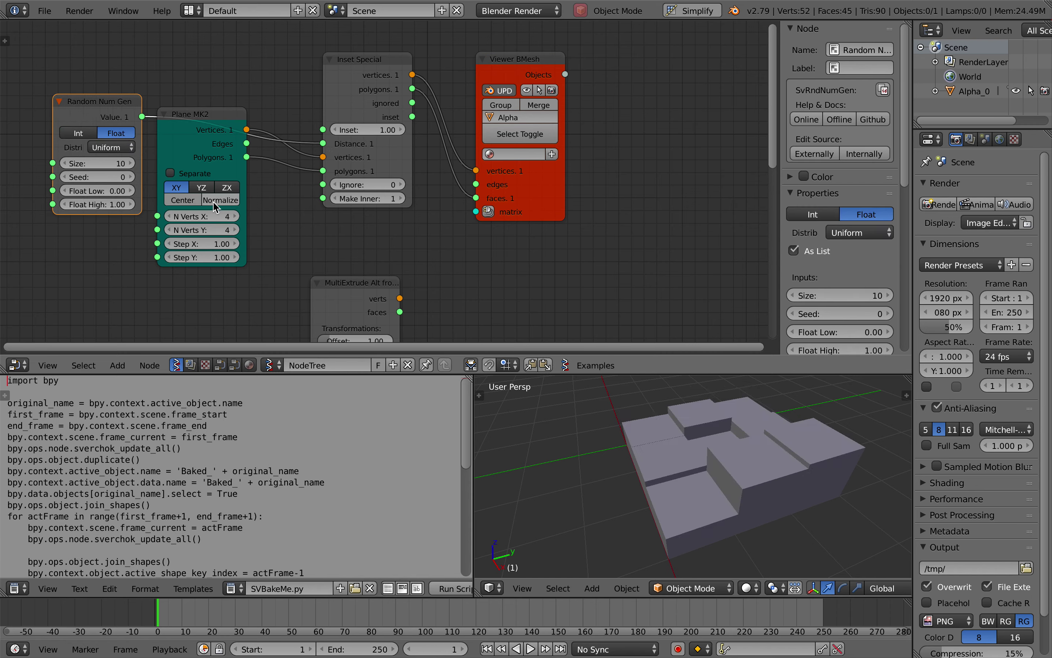
left_click_drag(108, 179, 265, 177)
middle_click_drag(107, 178, 149, 177)
middle_click_drag(21, 178, 26, 176)
left_click(114, 160)
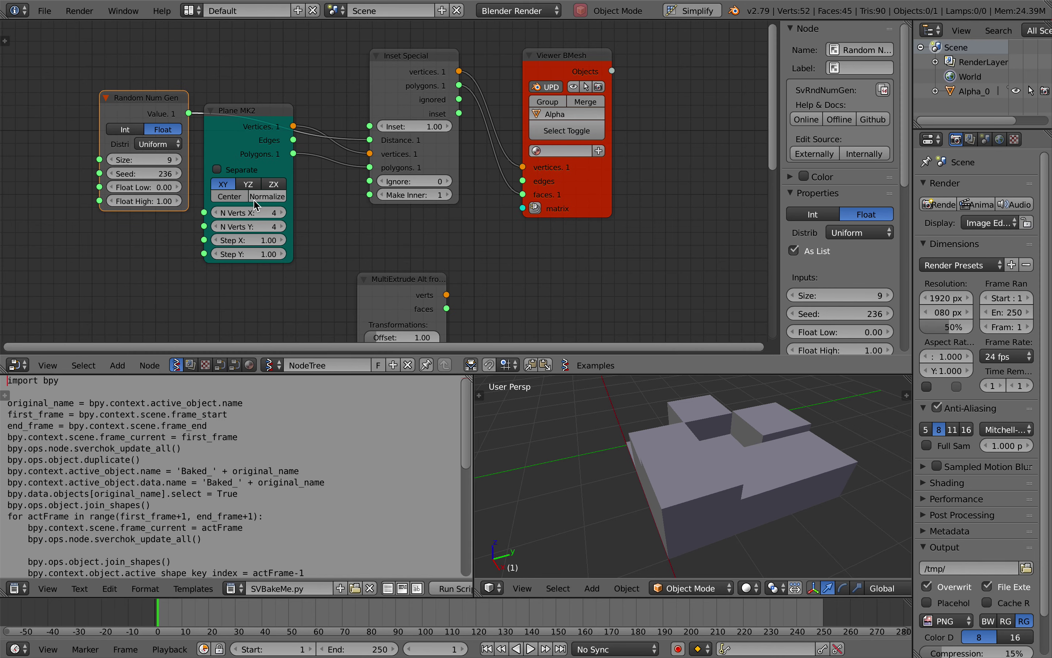
Try 3 for both N Verts X and N Verts Y on the Plane MK2 node, and return both to 4.
double_click(248, 212)
type("3")
key("Return")
double_click(247, 226)
type("3")
key("Return")
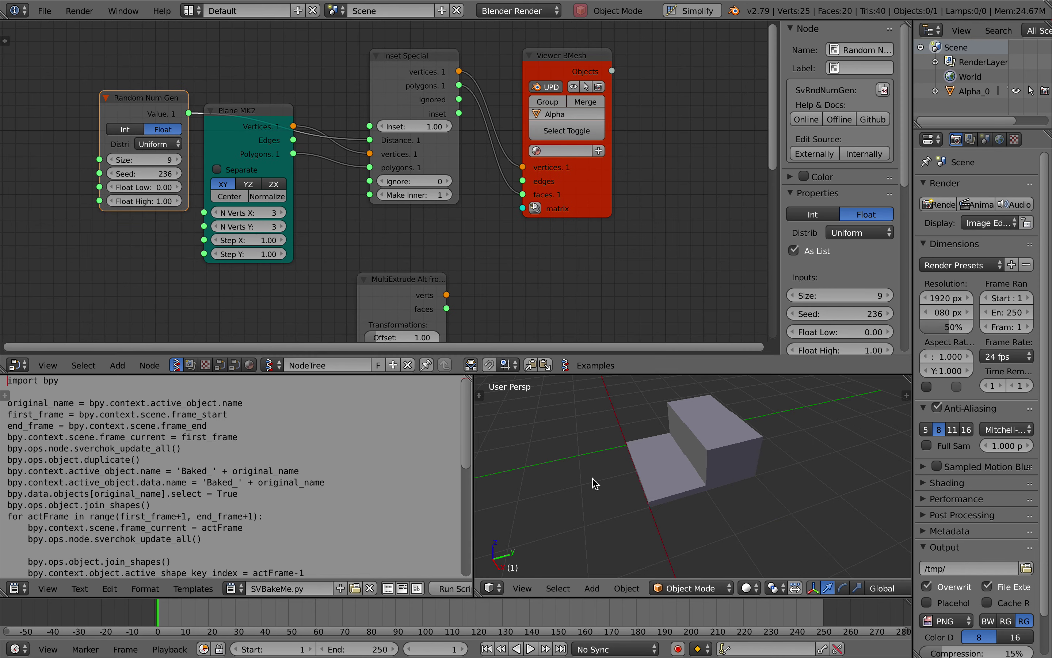
double_click(245, 213)
type("4")
key("Return")
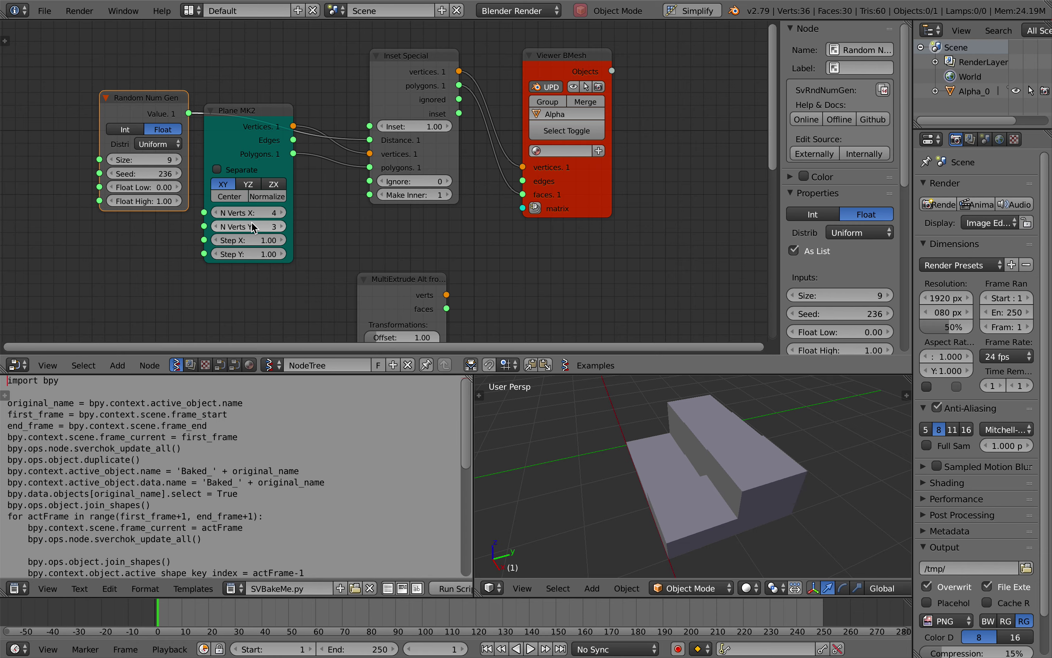
key("Return")
Add a Frame info node and link its Current Frame output to the Random Num Gen Seed.
scroll(146, 230, "left", 4, "ctrl")
key("alt+space")
type("fra")
left_click(182, 285)
left_click(61, 182)
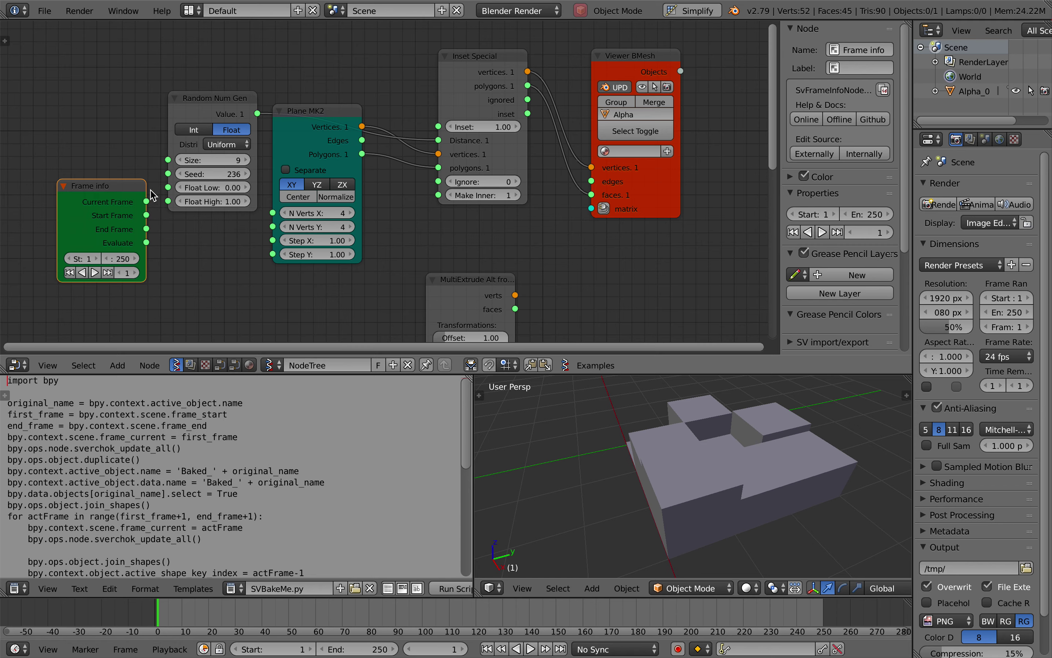
left_click_drag(147, 202, 169, 174)
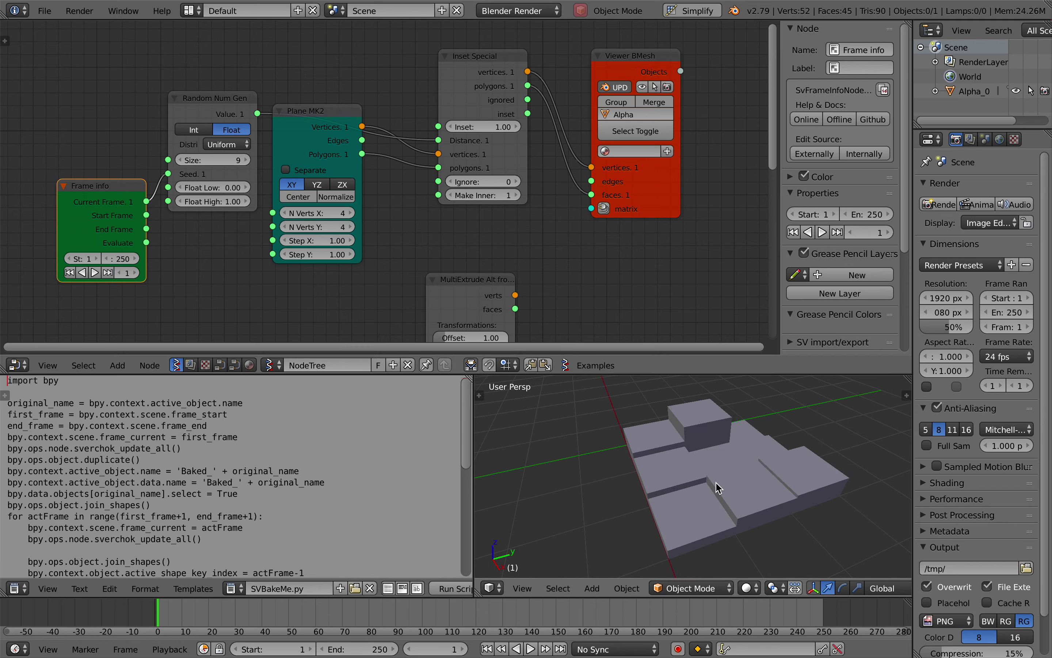
Preview the animation of the random extrusions and save the project.
key("alt+a")
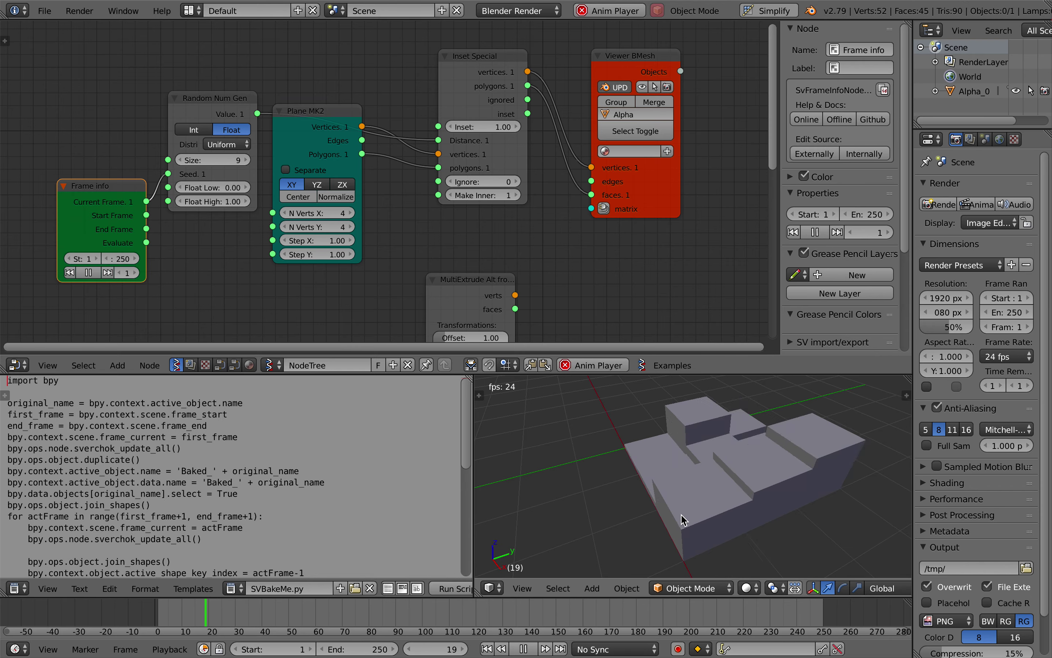
key("ctrl+s")
key("Escape")
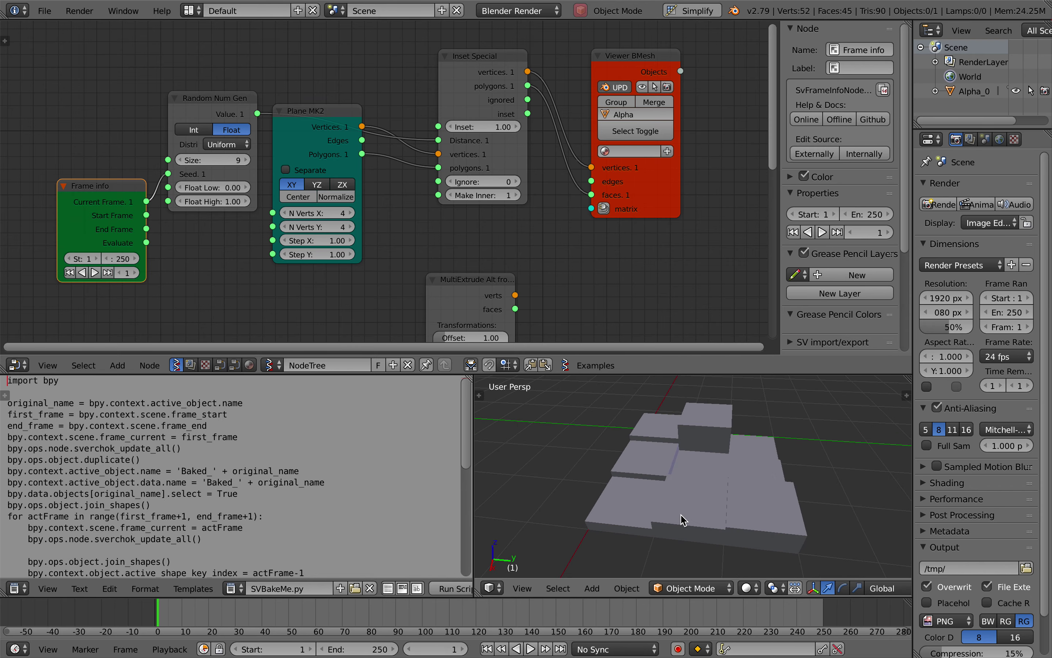
Select the Alpha_0 mesh and run the SVBakeMe.py script to bake its animation to shape keys.
right_click(684, 519)
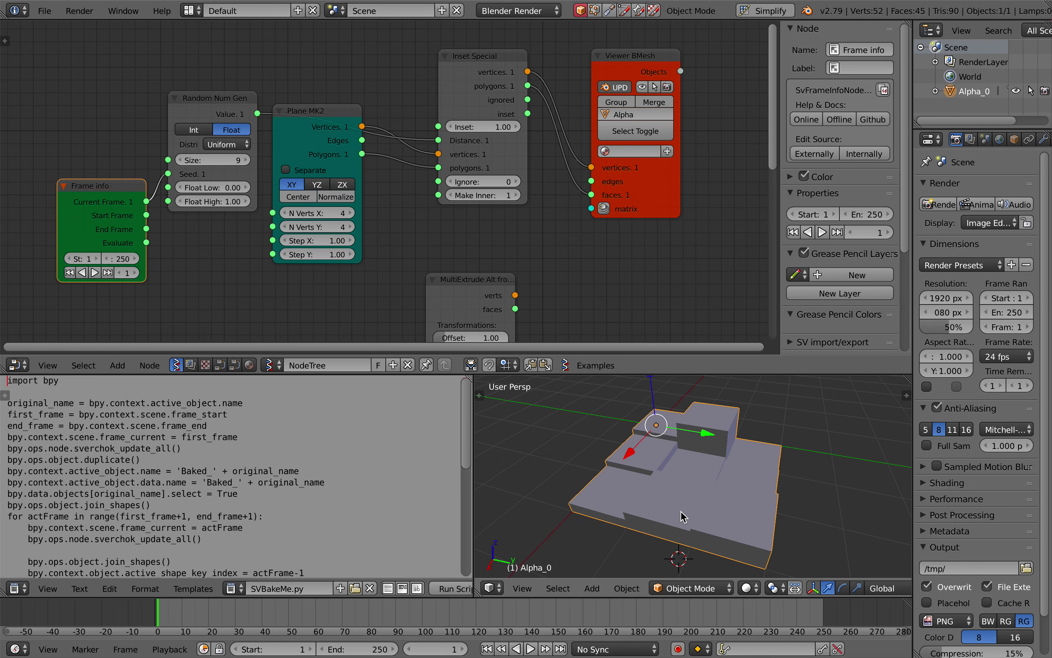
middle_click_drag(678, 488, 675, 488)
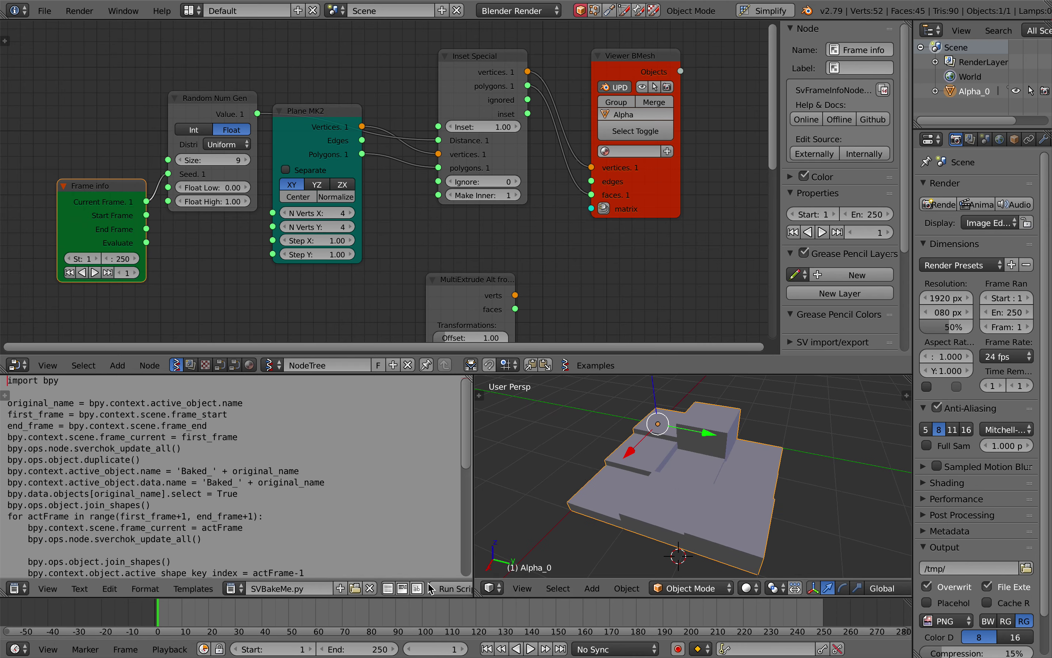
left_click(444, 590)
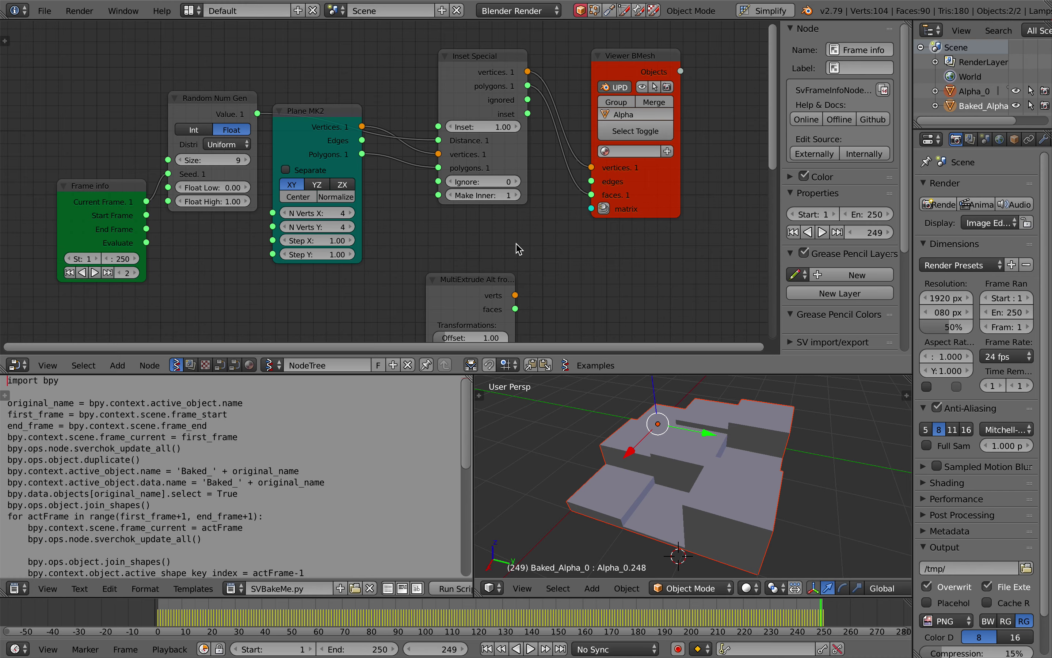
Save the baked scene with Save As.
left_click(47, 11)
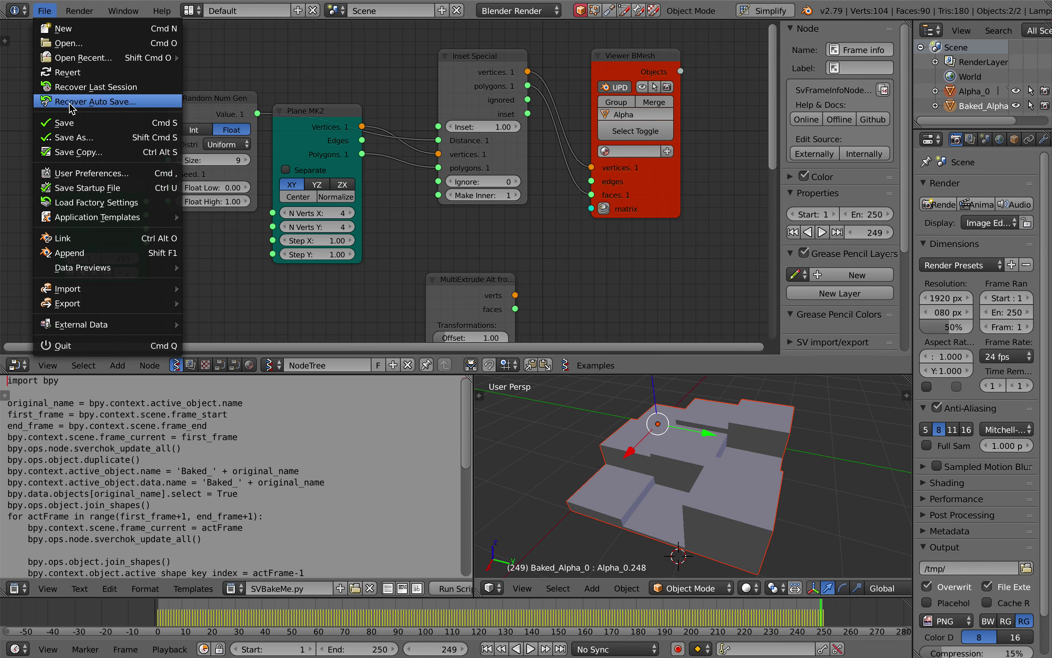
left_click(76, 135)
left_click(1005, 48)
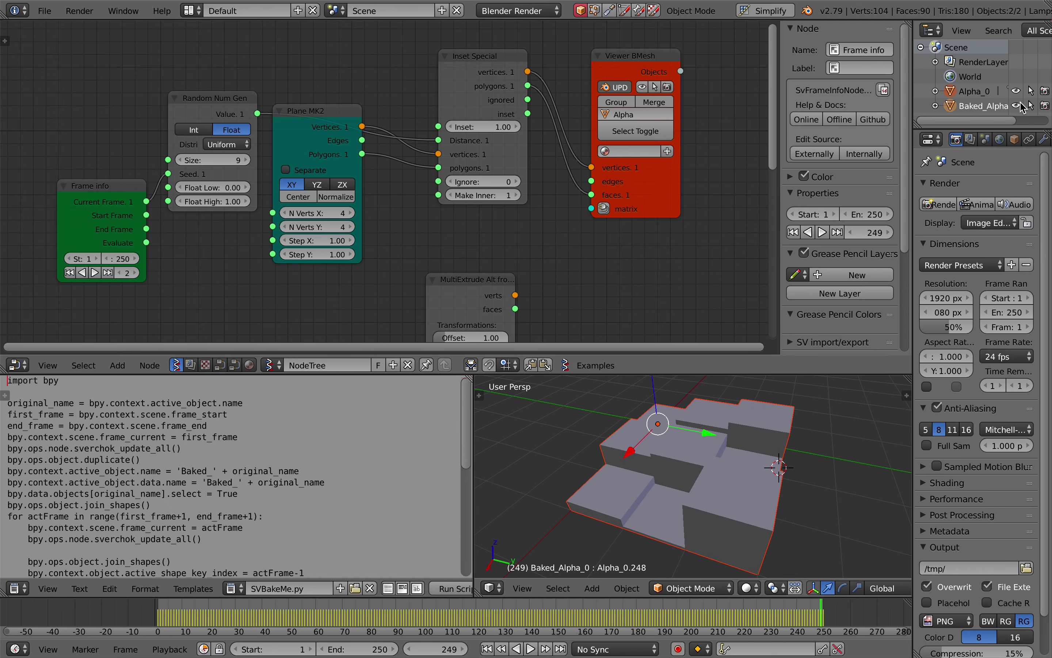
Hide the Alpha_0 object and delete all nodes from the NodeTree.
left_click(1016, 91)
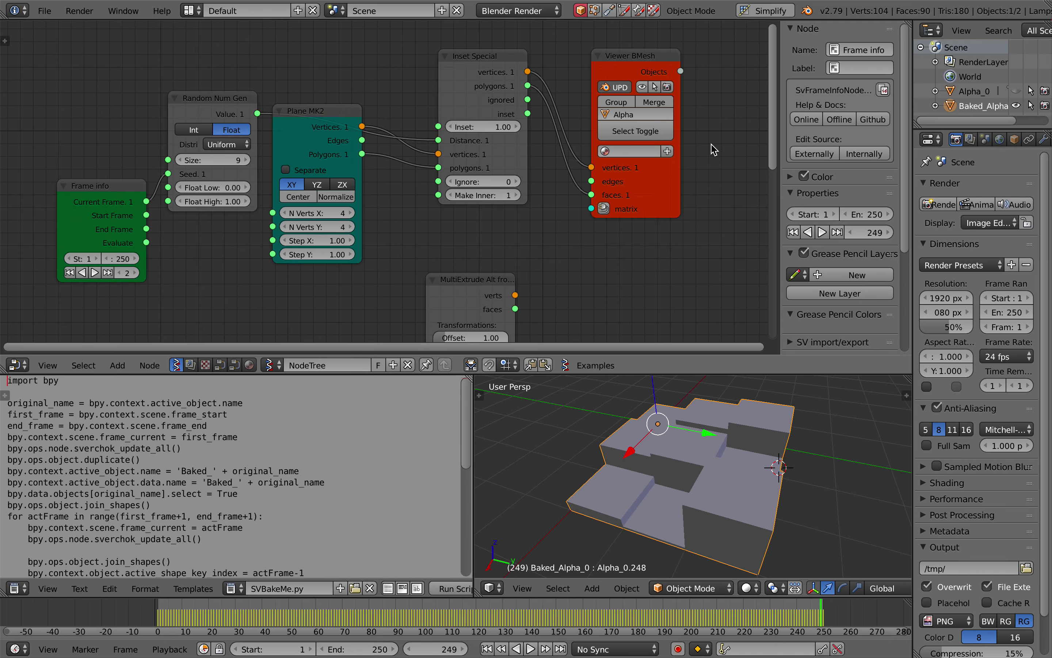
key("x")
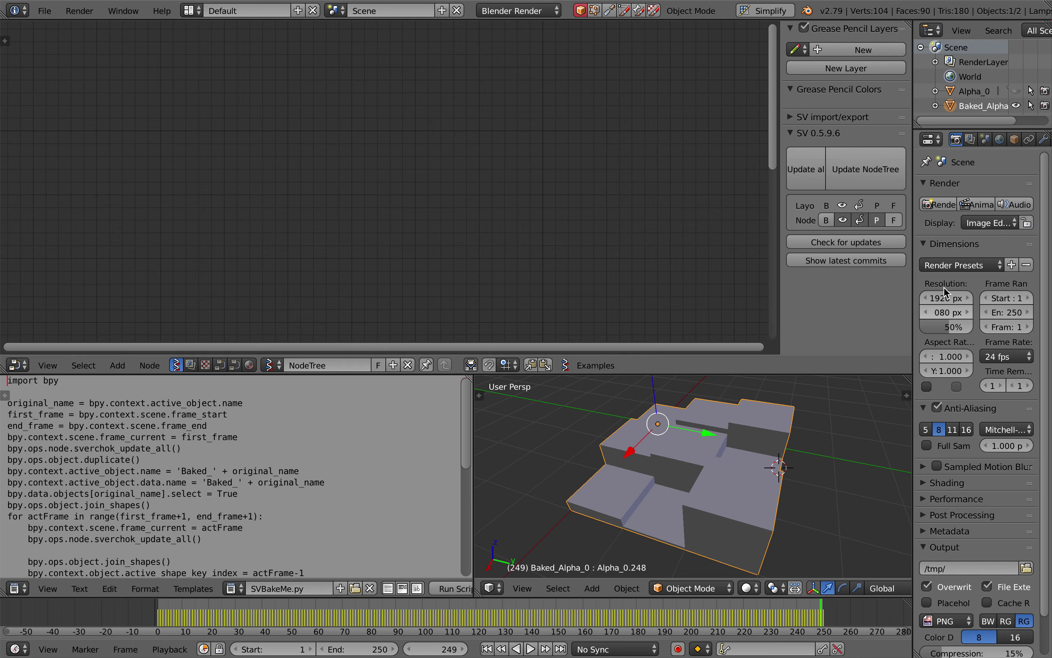
Turn off Relative for the Baked_Alpha_0 shape keys and drive their Evaluation Time with the current frame.
scroll(1033, 143, "down", 3)
left_click(1018, 140)
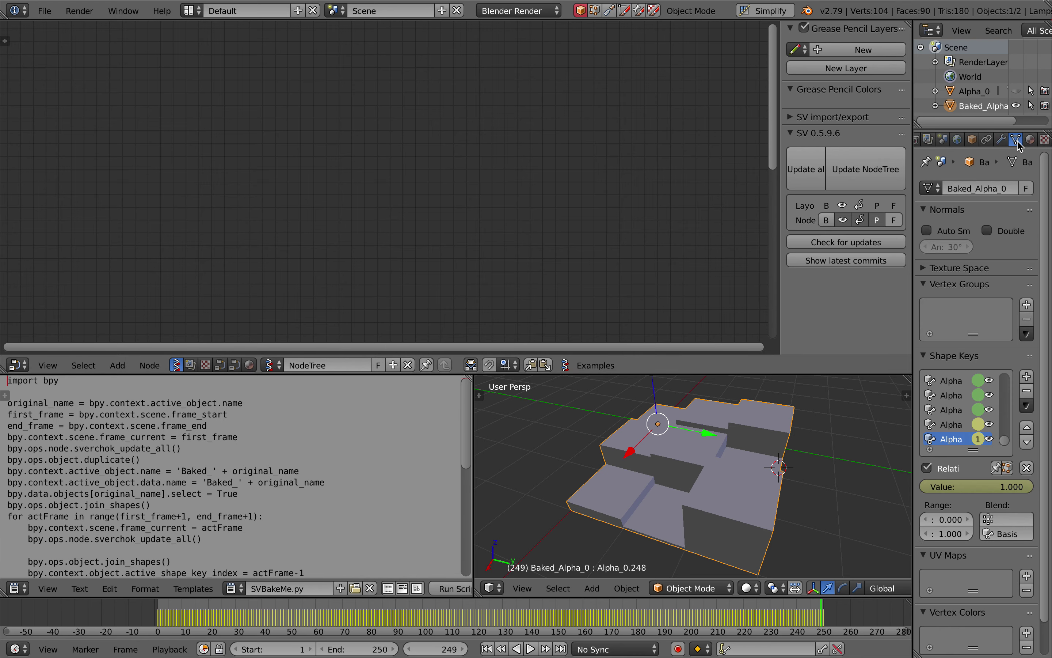
left_click(927, 468)
mouse_move(977, 504)
left_mouse_down()
mouse_move(1000, 504)
mouse_move(987, 505)
left_mouse_up()
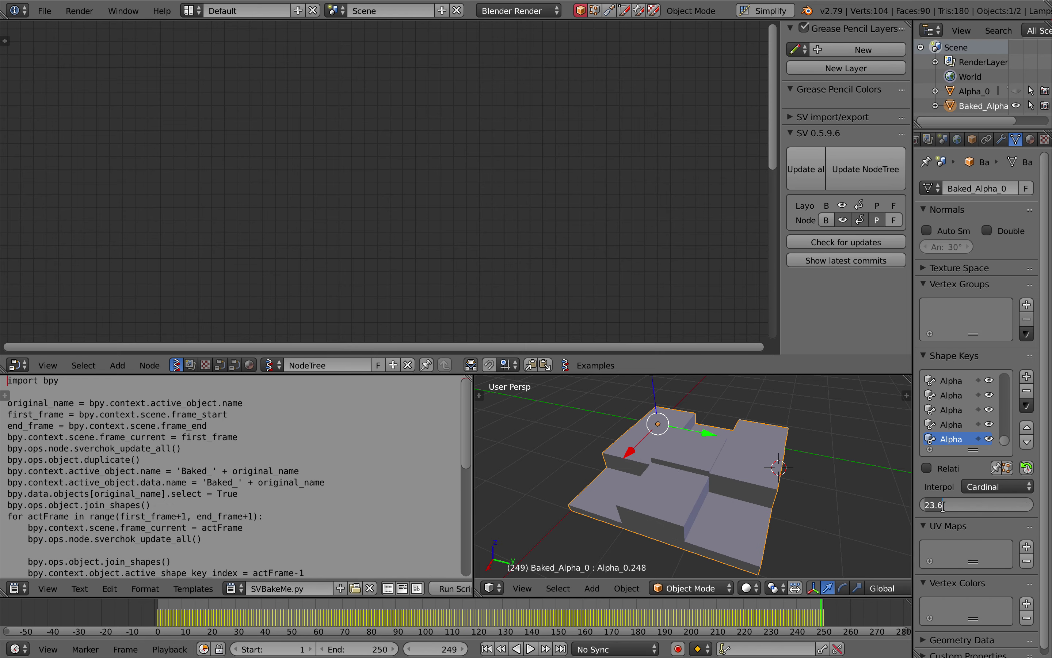
type("e")
key("Return")
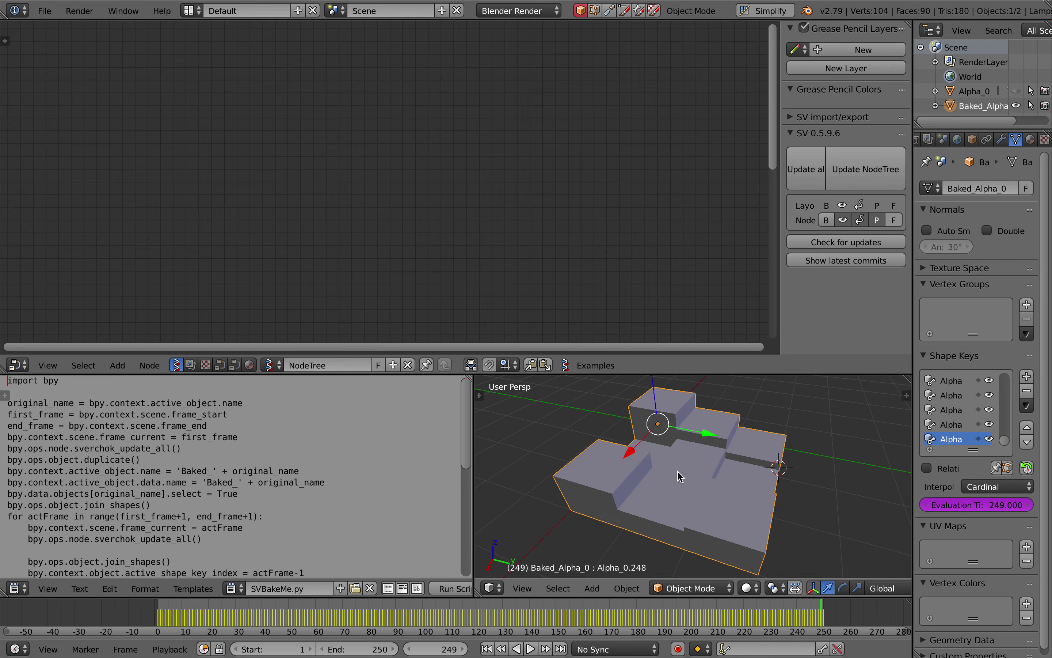
Play the baked shape key animation in the 3D view.
key("space")
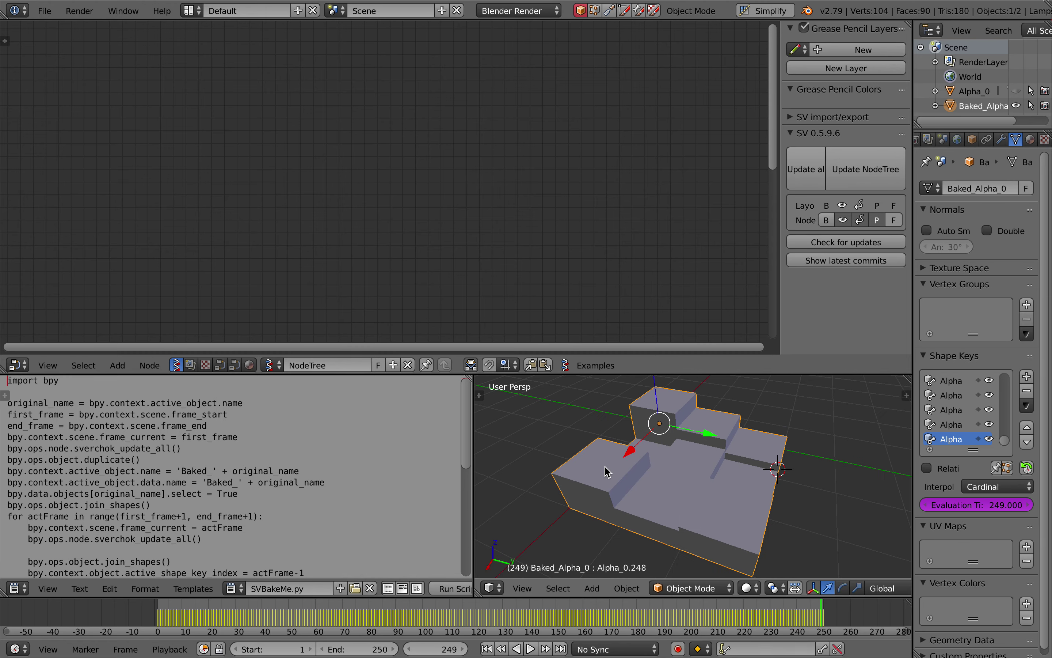
left_click(533, 649)
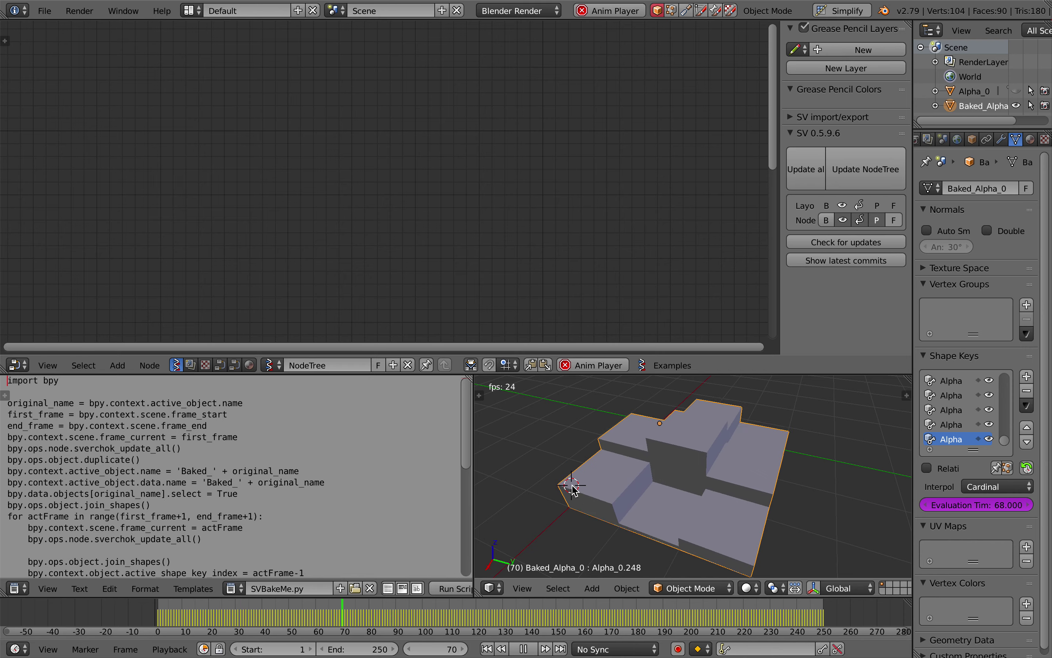
Enlarge the text editor and 3D view upward over the node editor, and widen the properties editor.
left_click_drag(640, 374, 643, 203)
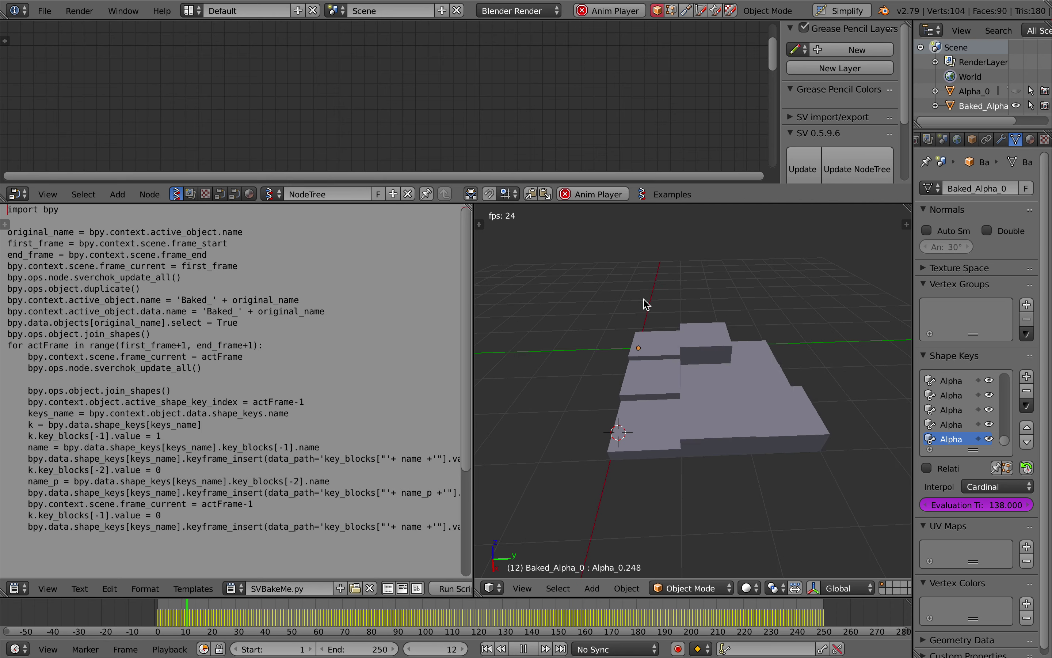
scroll(648, 305, "up", 3)
scroll(648, 305, "down", 3)
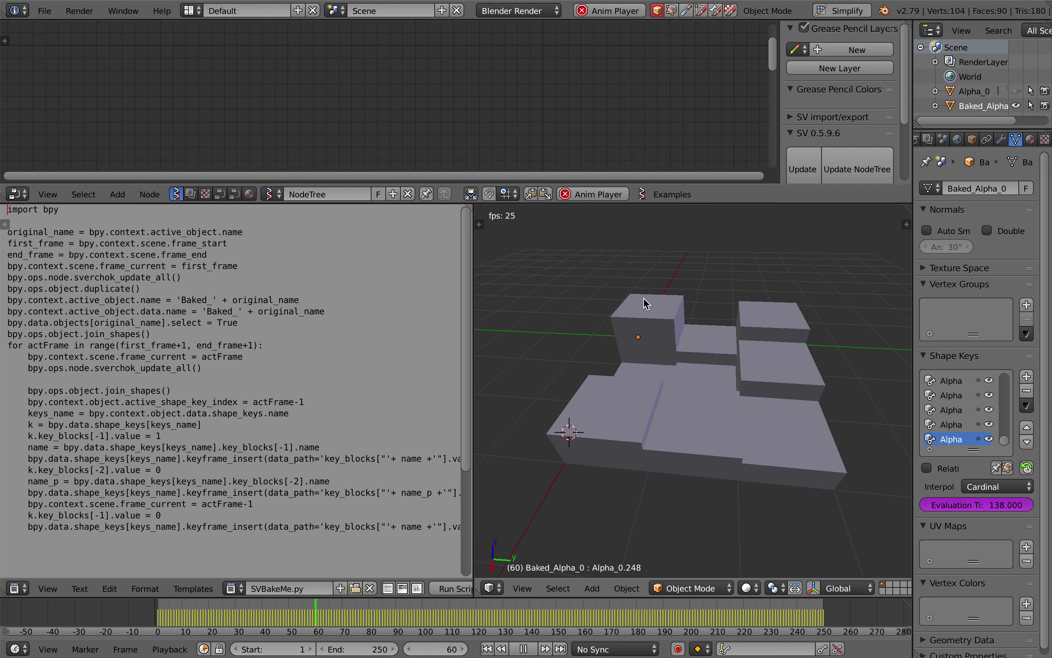
scroll(644, 298, "right", 2)
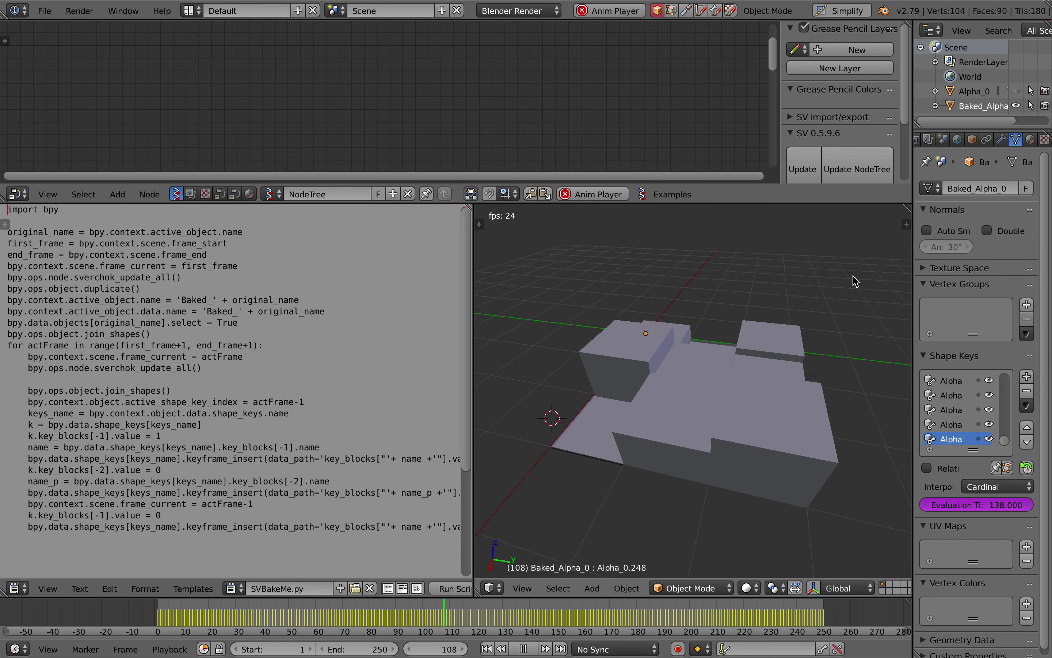
left_click_drag(913, 283, 860, 283)
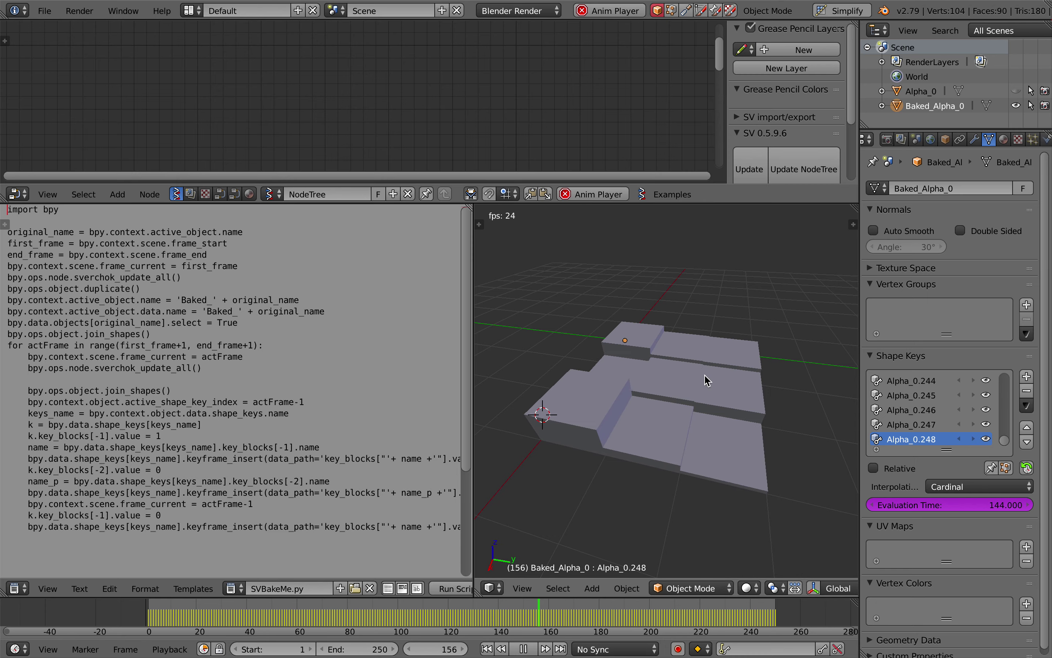
Examine the baked mesh from another angle during playback, and stop the animation.
middle_click_drag(685, 418, 653, 404)
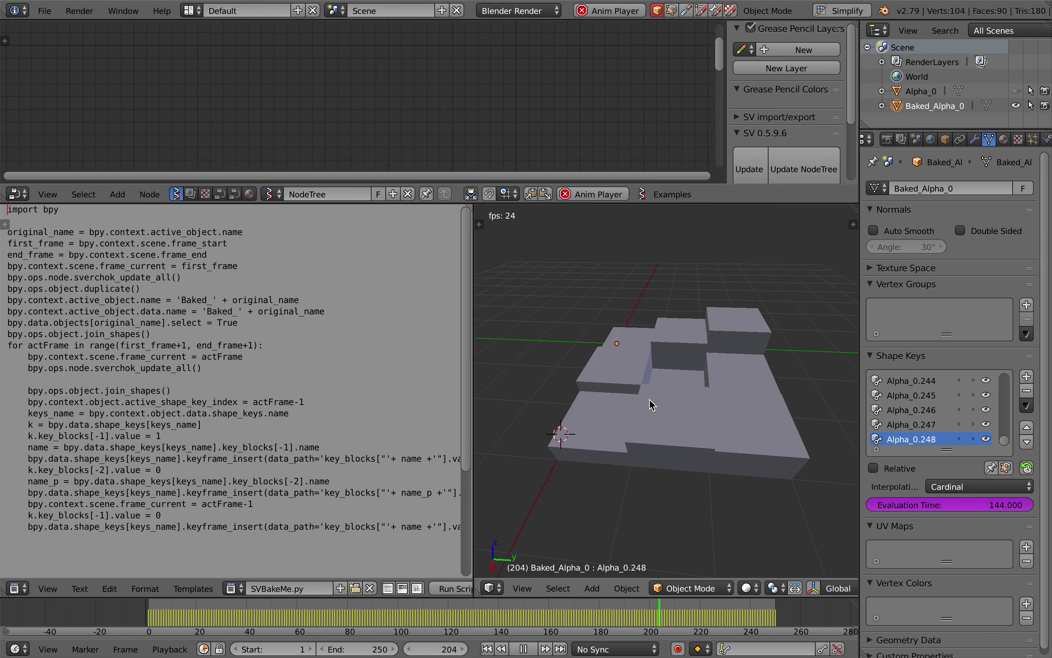
scroll(649, 400, "up", 5)
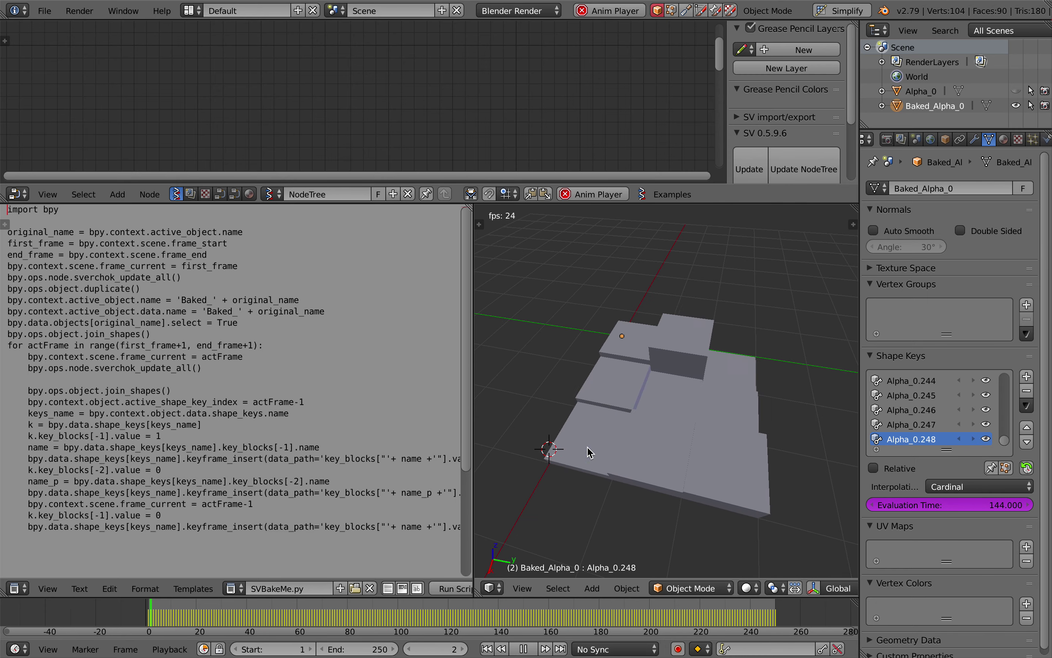
left_click(529, 650)
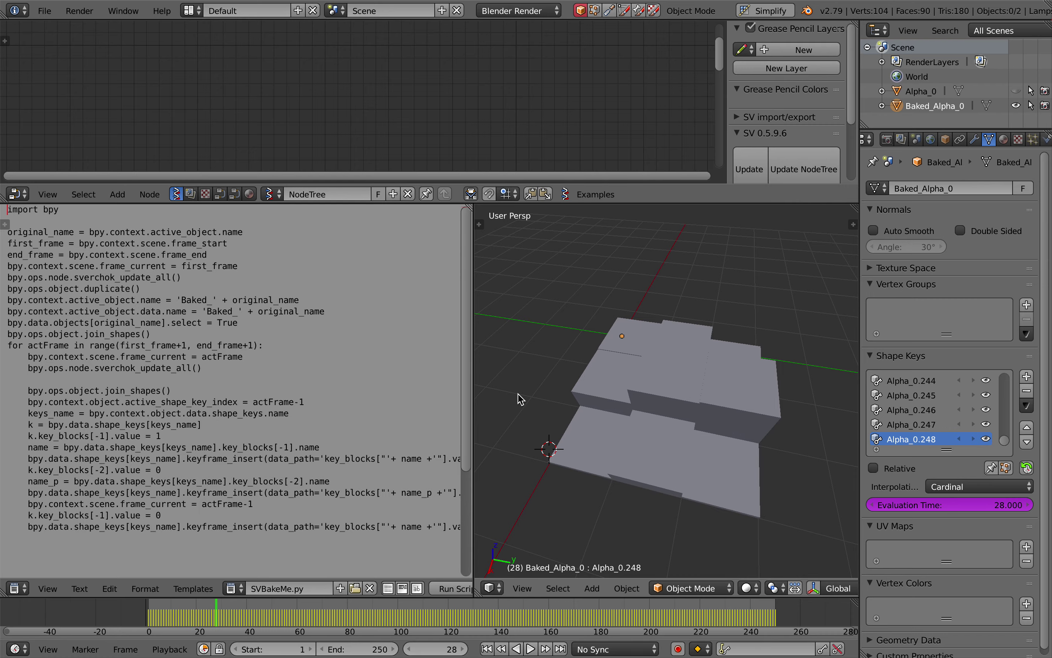
Switch to the browser and review the baking script and comments in the GitHub issue "Baking Sverchok animation to Shape Keys (Script)".
key("ctrl+Right")
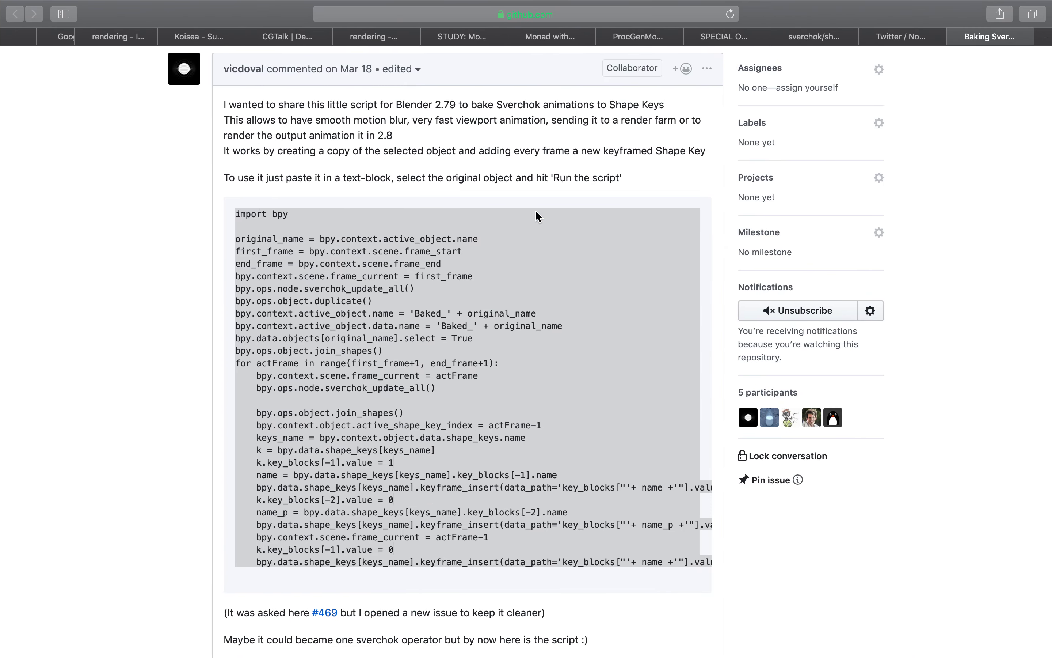
scroll(265, 77, "up", 5)
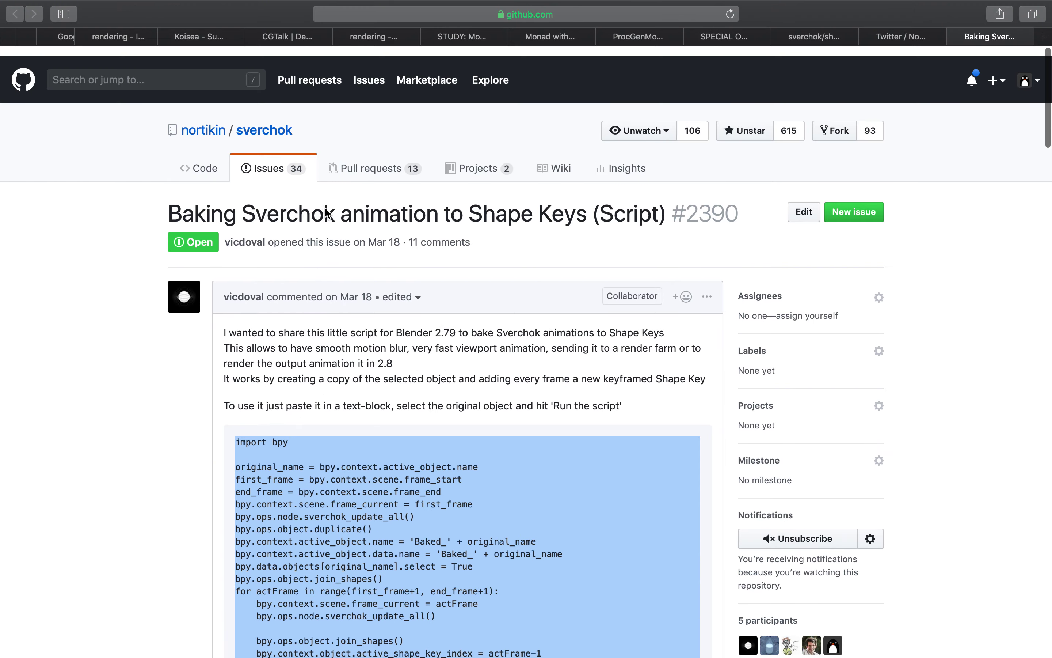
mouse_move(261, 297)
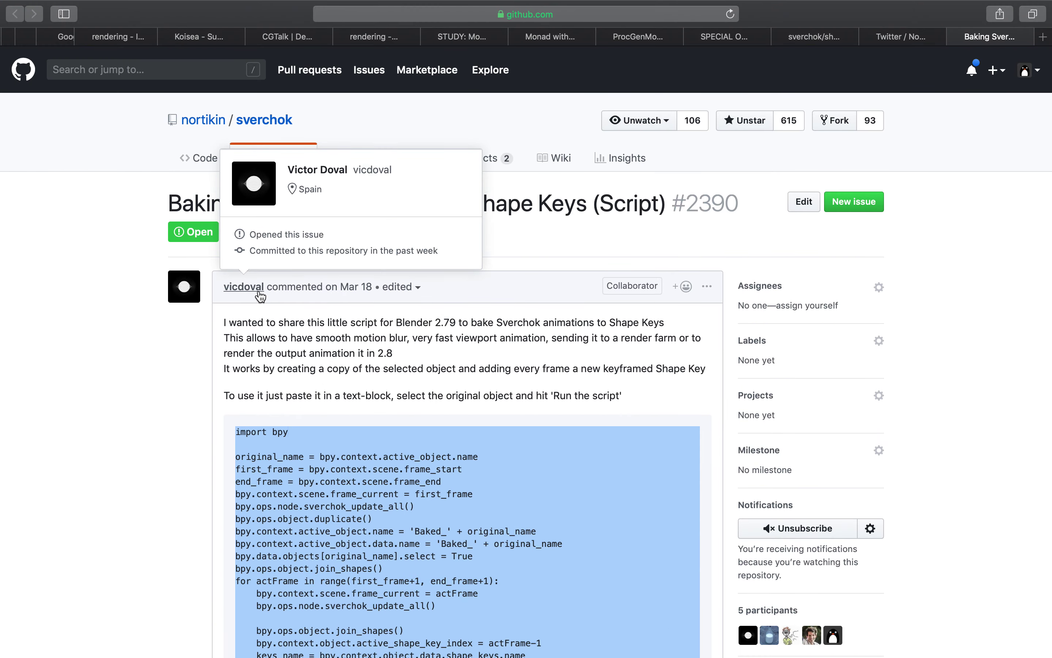
scroll(119, 367, "down", 5)
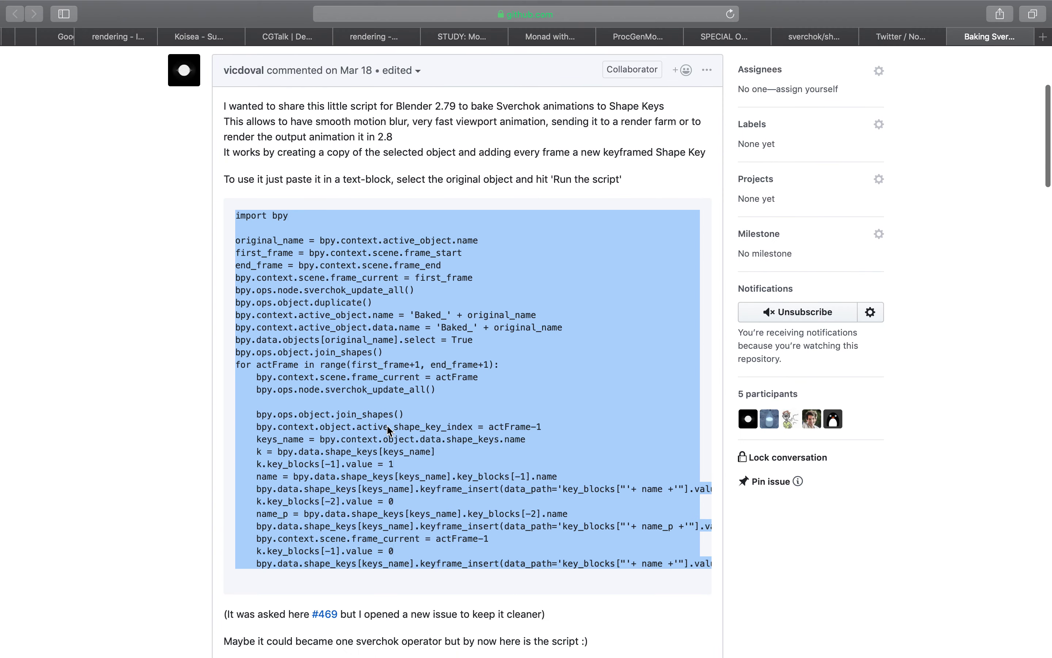
scroll(388, 431, "down", 15)
scroll(388, 426, "down", 20)
scroll(387, 424, "down", 8)
scroll(387, 425, "up", 10)
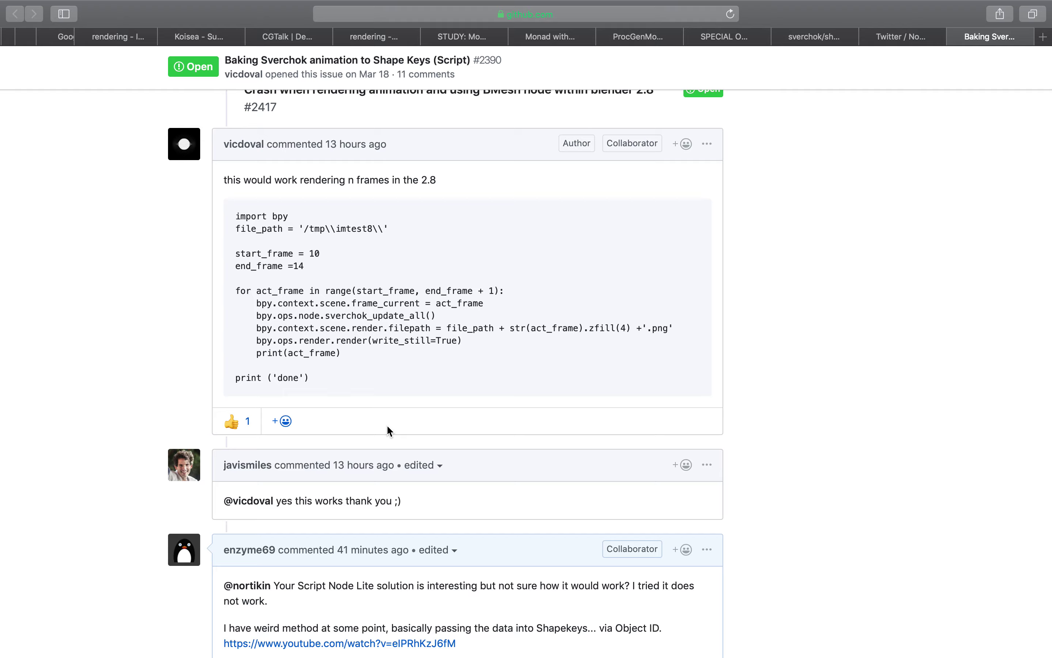
scroll(387, 425, "down", 10)
scroll(386, 424, "up", 4)
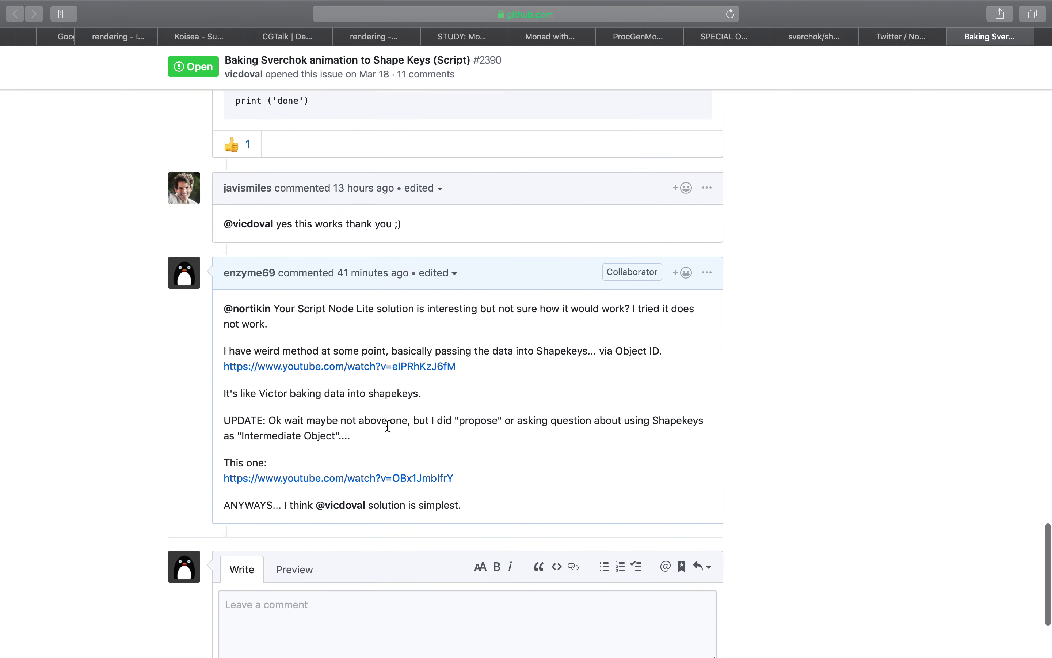
scroll(386, 425, "up", 20)
scroll(411, 448, "down", 5)
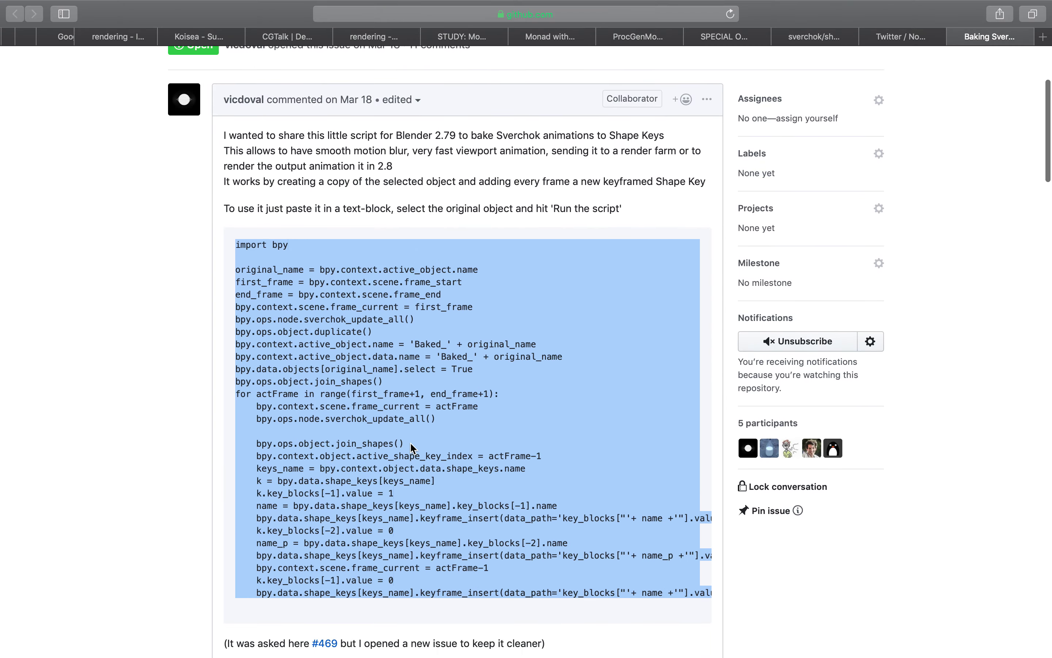